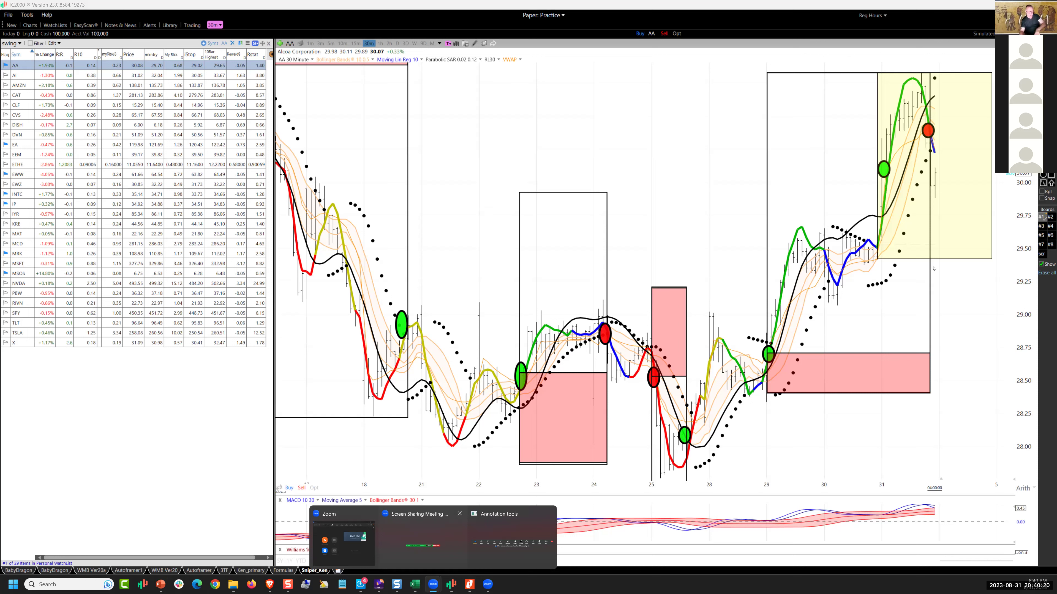
- Handwrite "AA" and "30 min" in black on the AA chart's upper area and underline both notes
left_click(332, 187)
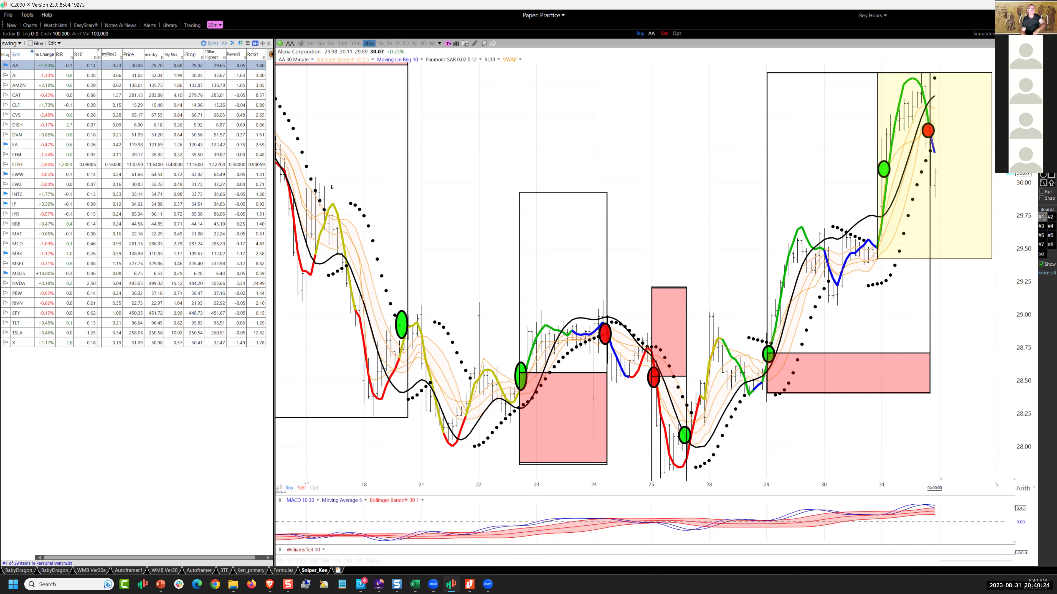
left_click_drag(314, 120, 347, 104)
left_click_drag(300, 130, 413, 97)
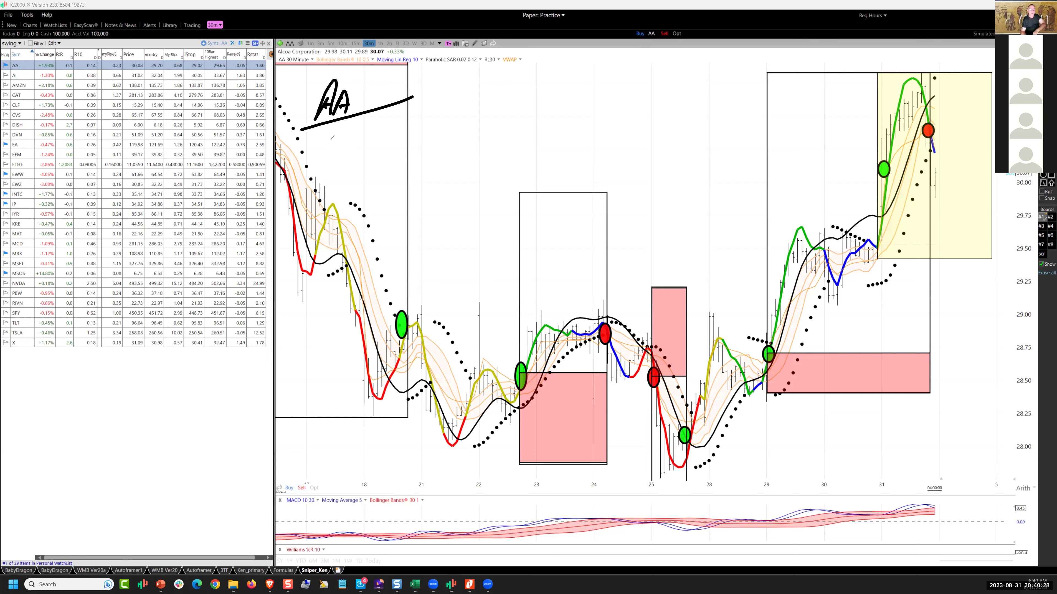
mouse_move(326, 139)
left_mouse_down()
mouse_move(331, 158)
mouse_move(352, 138)
left_mouse_up()
left_click_drag(373, 148, 432, 137)
left_click(431, 110)
mouse_move(338, 171)
left_mouse_down()
mouse_move(319, 178)
mouse_move(507, 129)
left_mouse_up()
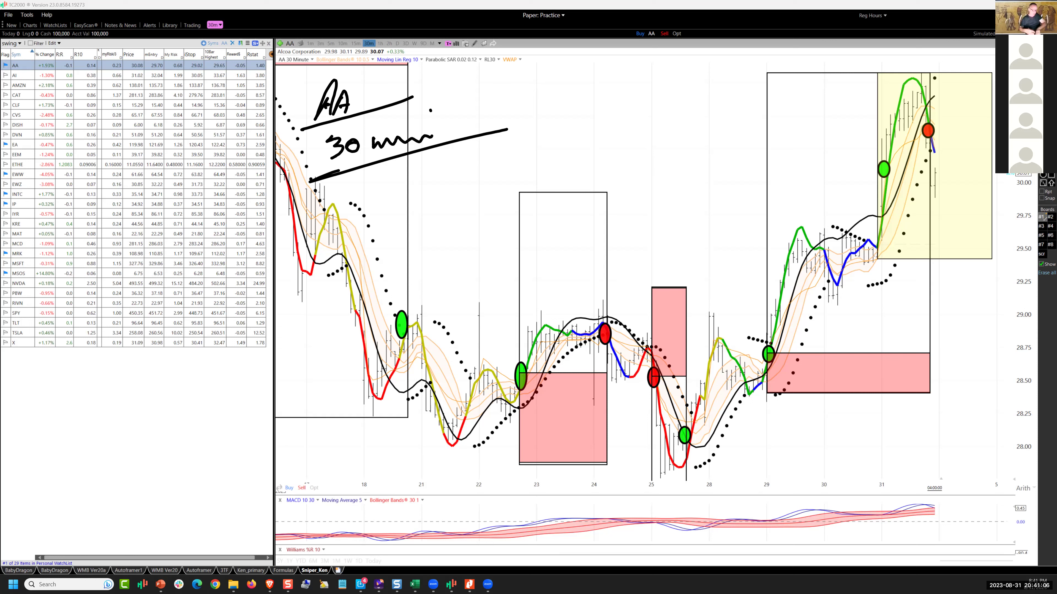
key("alt+Tab")
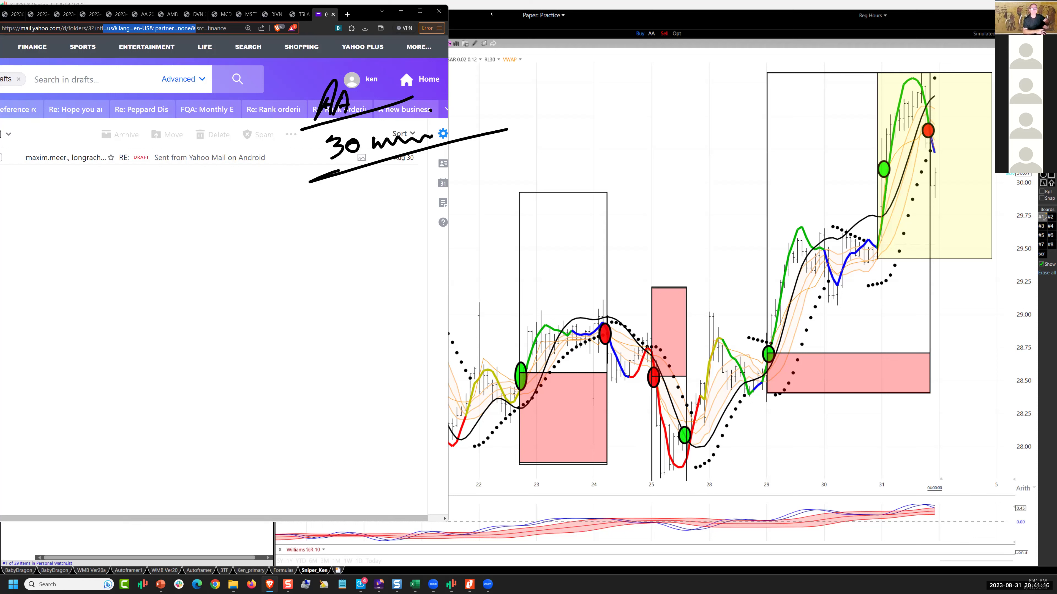
left_click(408, 15)
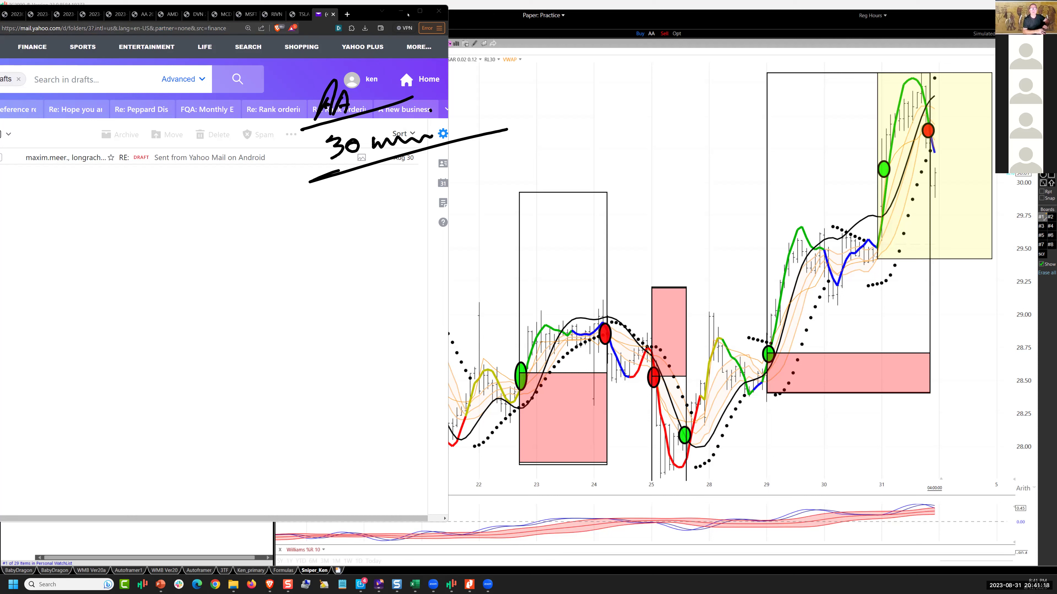
left_click(400, 12)
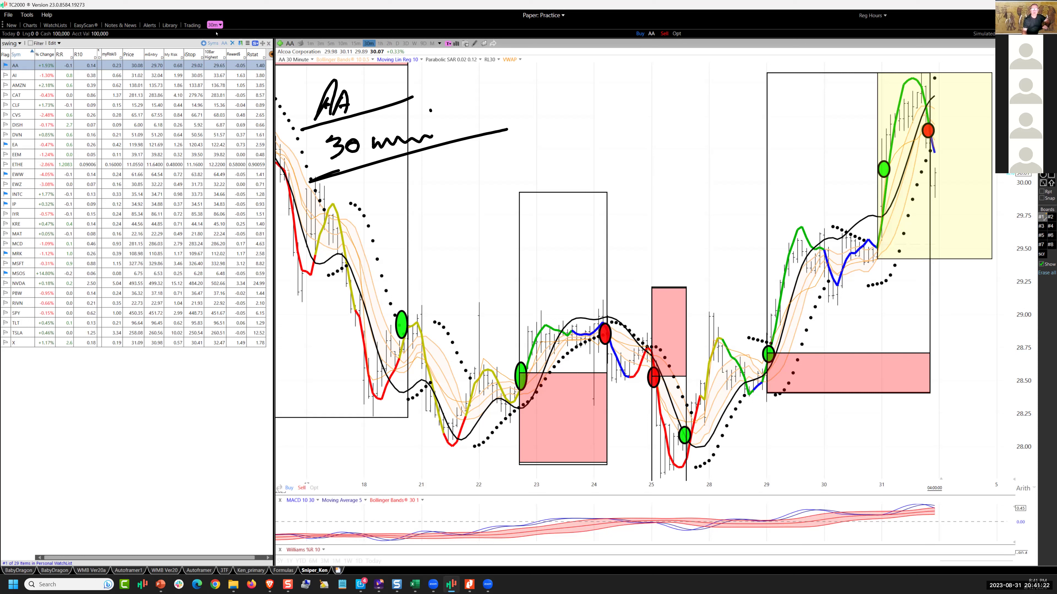
- Circle the green entry markers at 29 and 31, trace the rise to the peak, and draw a horizontal line through the red exit marker
key("space")
left_click_drag(795, 327, 785, 342)
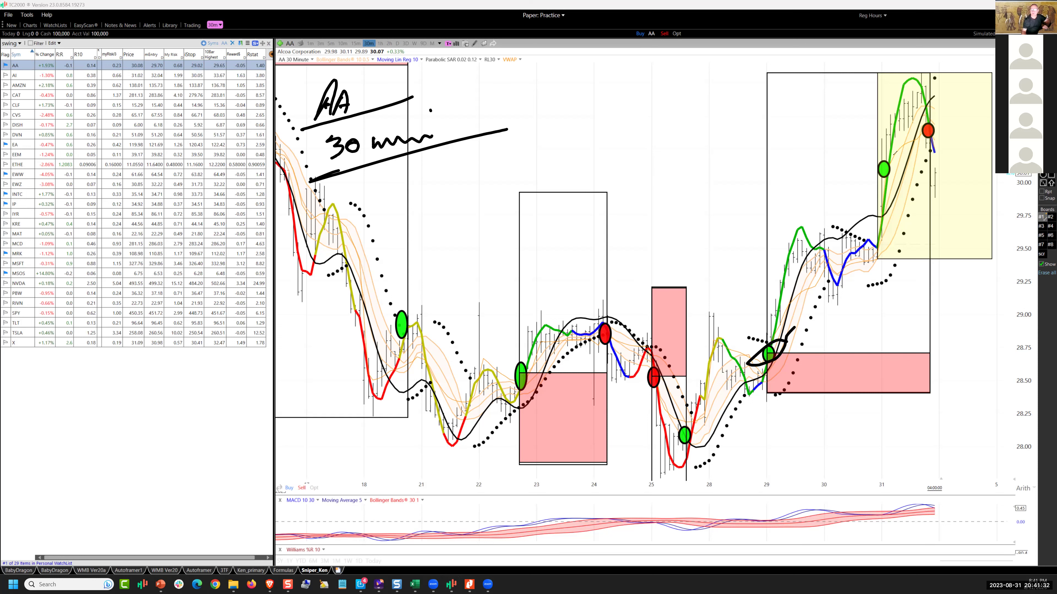
mouse_move(892, 154)
left_mouse_down()
mouse_move(889, 183)
mouse_move(868, 152)
left_mouse_up()
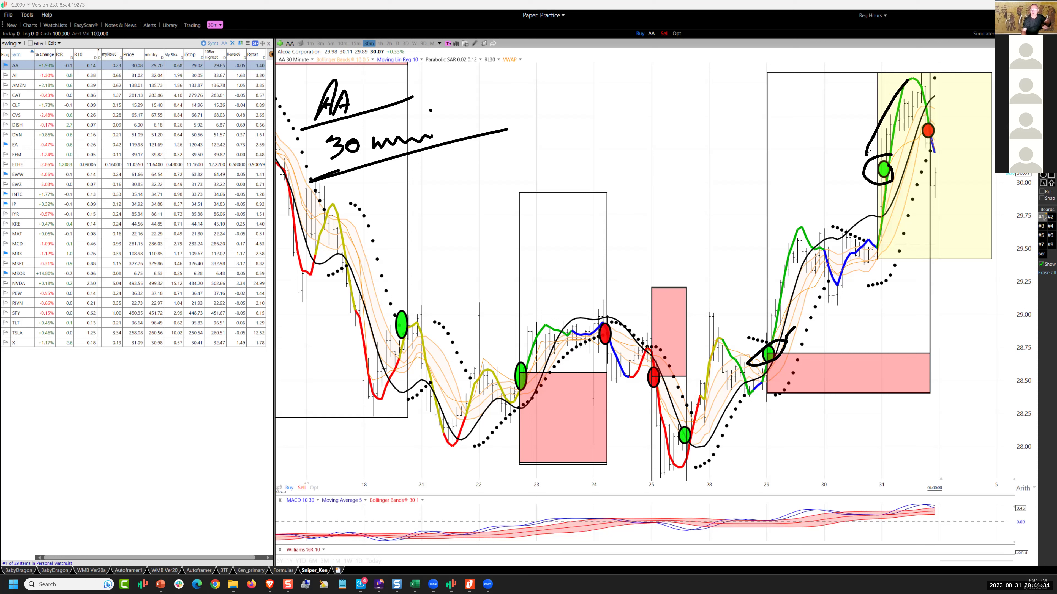
left_click_drag(909, 80, 920, 122)
left_click_drag(889, 132, 992, 127)
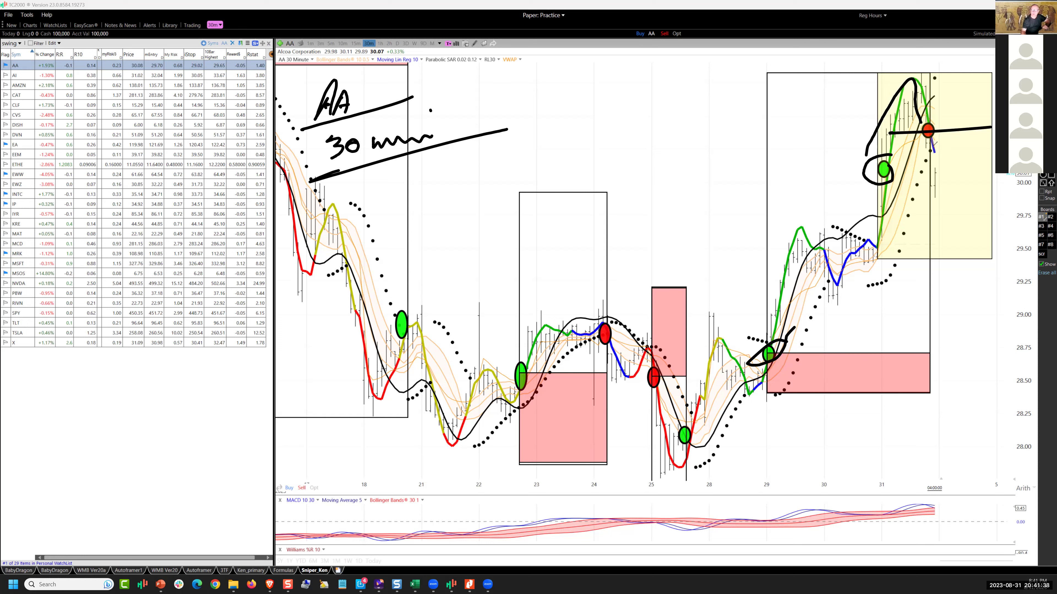
- Mark the drop after the red exit marker with downward arrows and a lower horizontal line, and retrace the preceding rise
left_click_drag(934, 145, 929, 200)
left_click_drag(903, 199, 1025, 204)
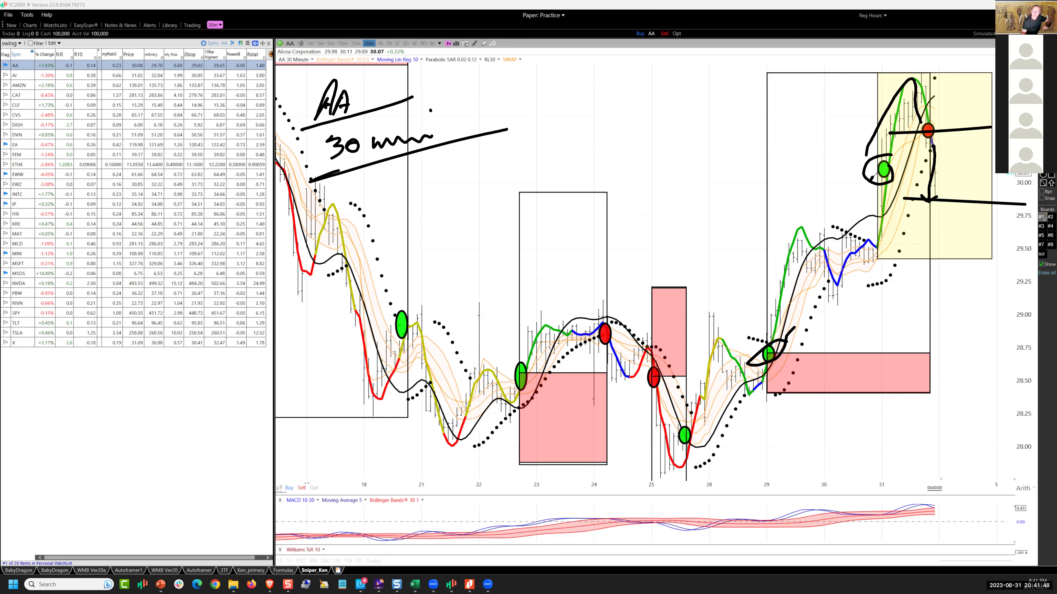
mouse_move(878, 155)
left_mouse_down()
mouse_move(921, 105)
mouse_move(922, 123)
left_mouse_up()
mouse_move(911, 129)
left_mouse_down()
mouse_move(962, 190)
mouse_move(974, 181)
left_mouse_up()
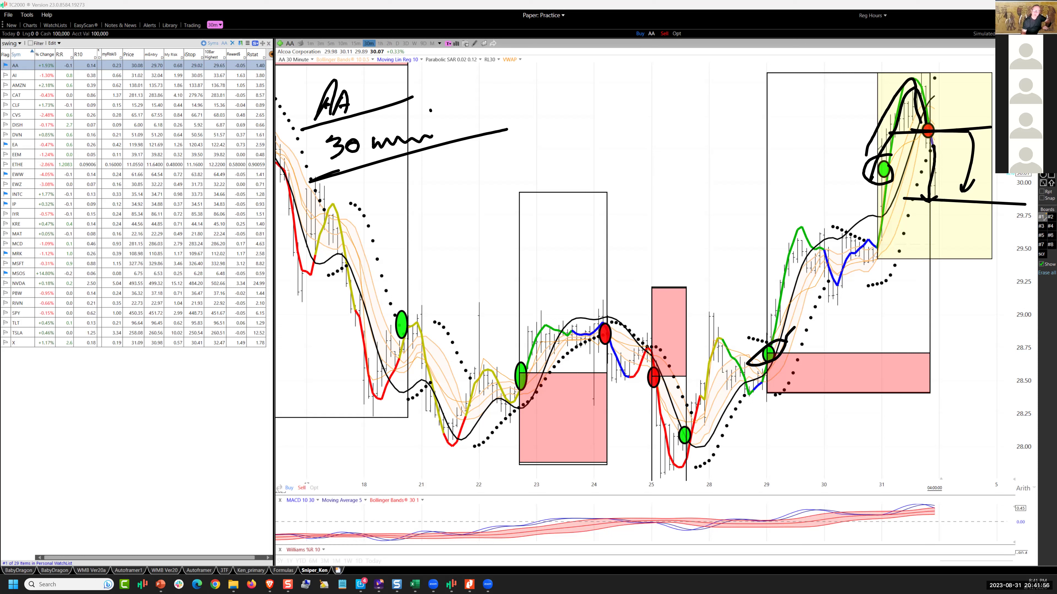
left_click_drag(888, 157, 889, 158)
left_click_drag(912, 88, 890, 163)
left_click_drag(950, 146, 949, 199)
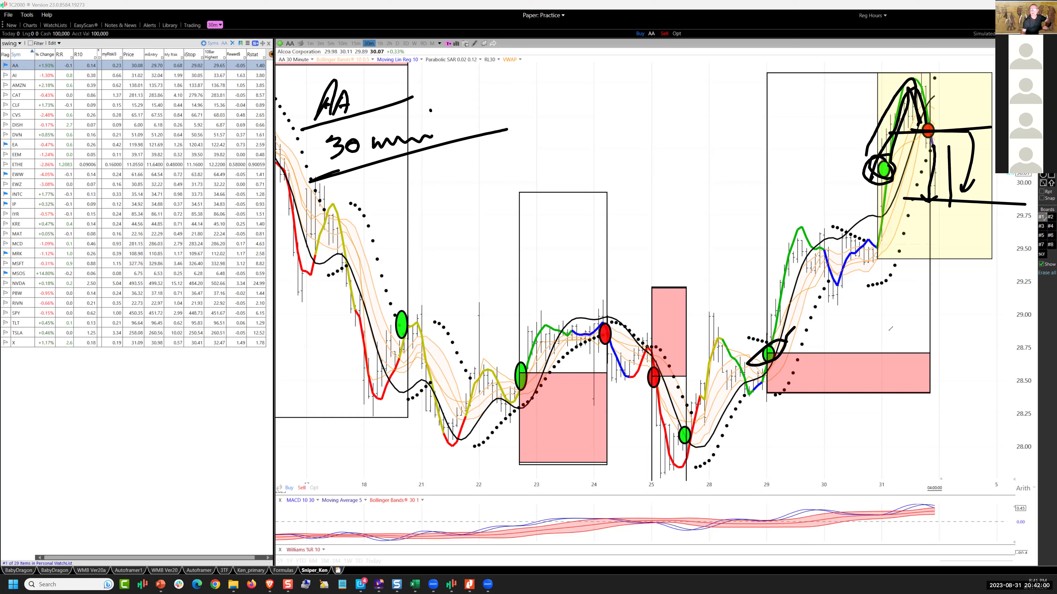
- Draw a vertical column of circles from the red exit marker's level down towards the pink risk box
left_click_drag(936, 308, 927, 312)
left_click_drag(934, 271, 932, 269)
left_click_drag(950, 134, 928, 213)
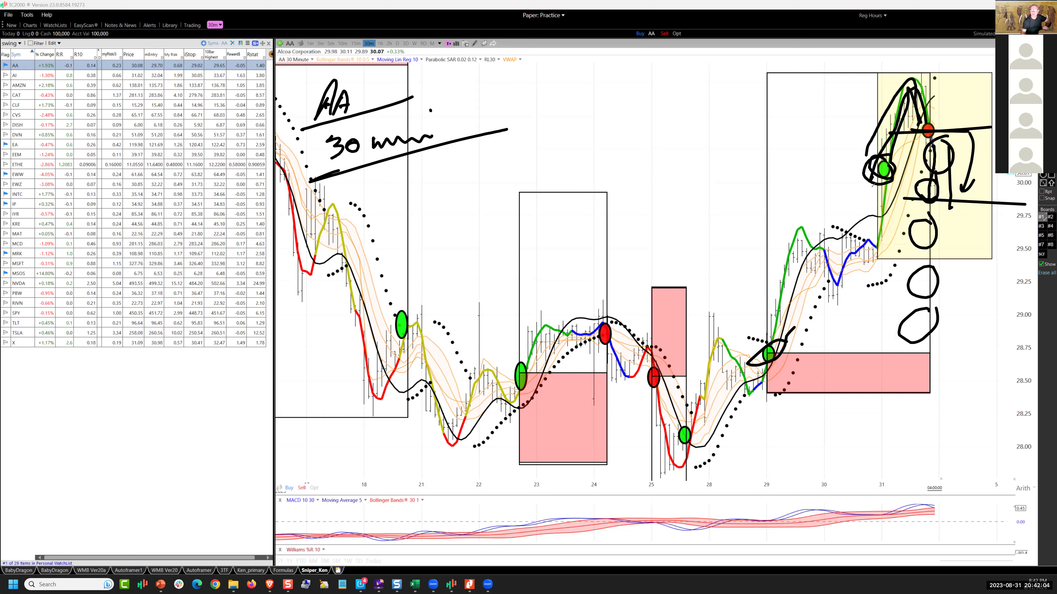
- Write "5" and "6R" beside the rise, draw a line through the upper green entry marker, and clear all drawings
left_click_drag(807, 251, 766, 290)
left_click_drag(878, 172, 989, 159)
mouse_move(809, 91)
left_mouse_down()
mouse_move(793, 112)
mouse_move(852, 112)
left_mouse_up()
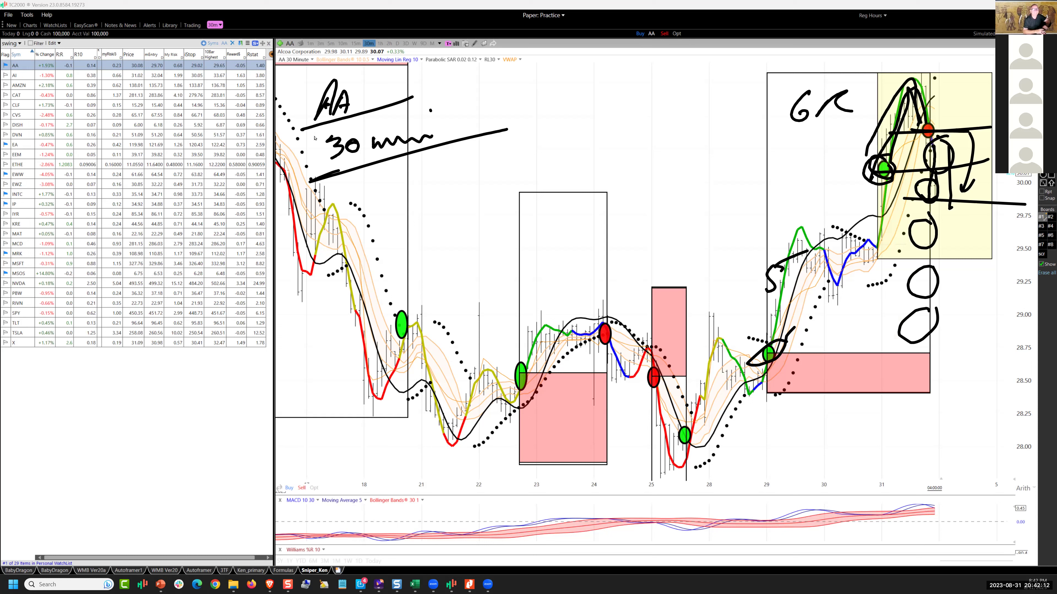
key("Escape")
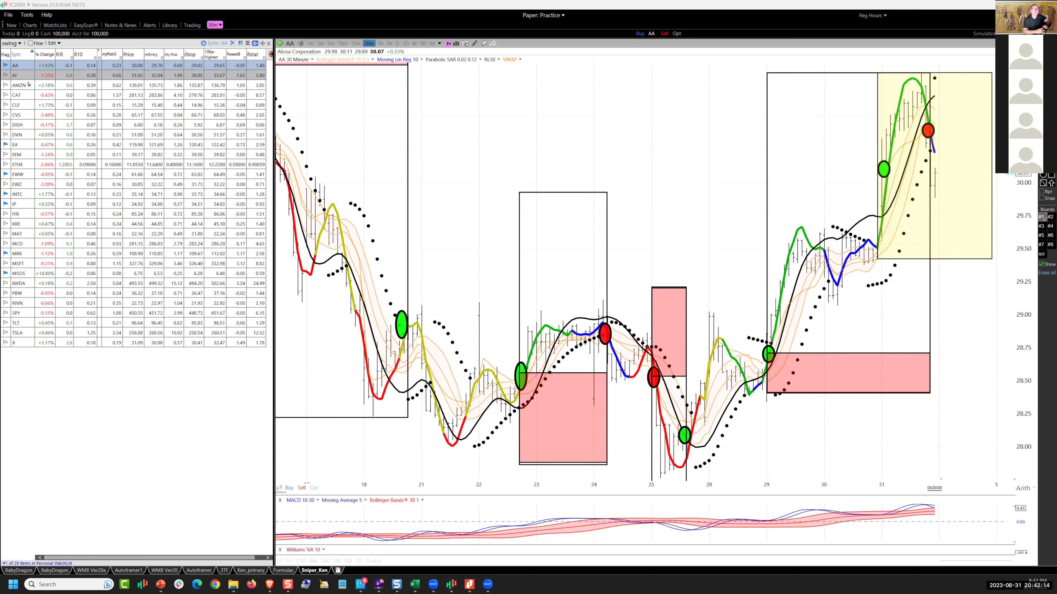
- Go through the watchlist's 30-minute charts of AI, AMZN, CAT, CLF and CVS in turn
key("space")
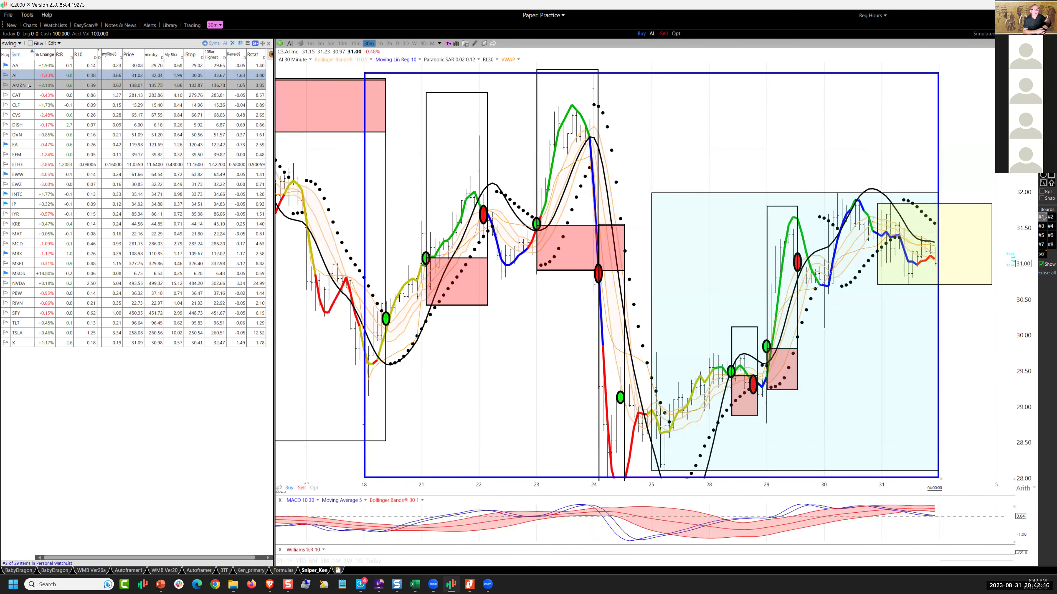
key("space")
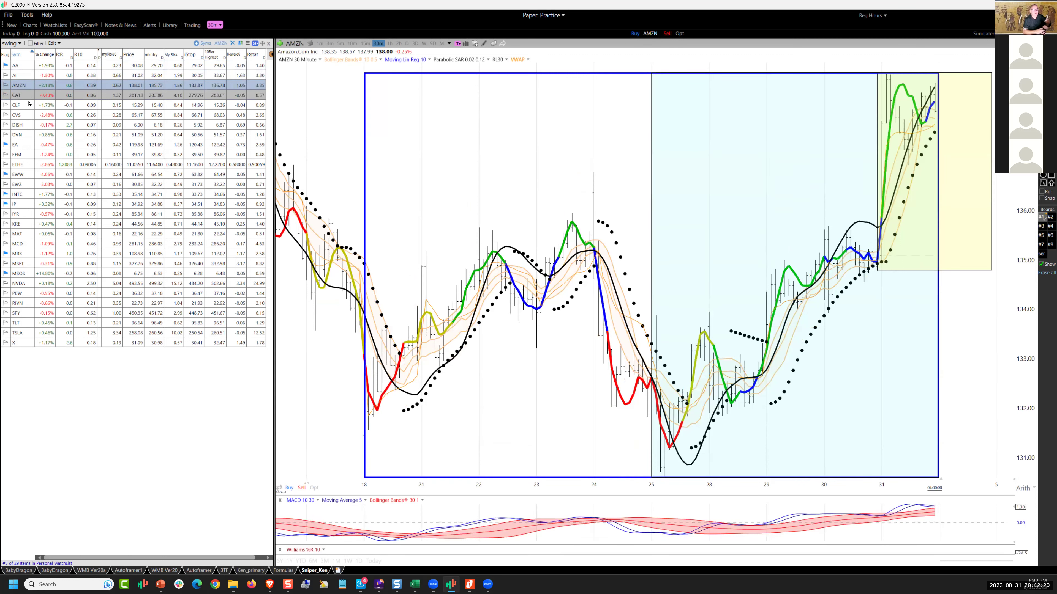
key("space")
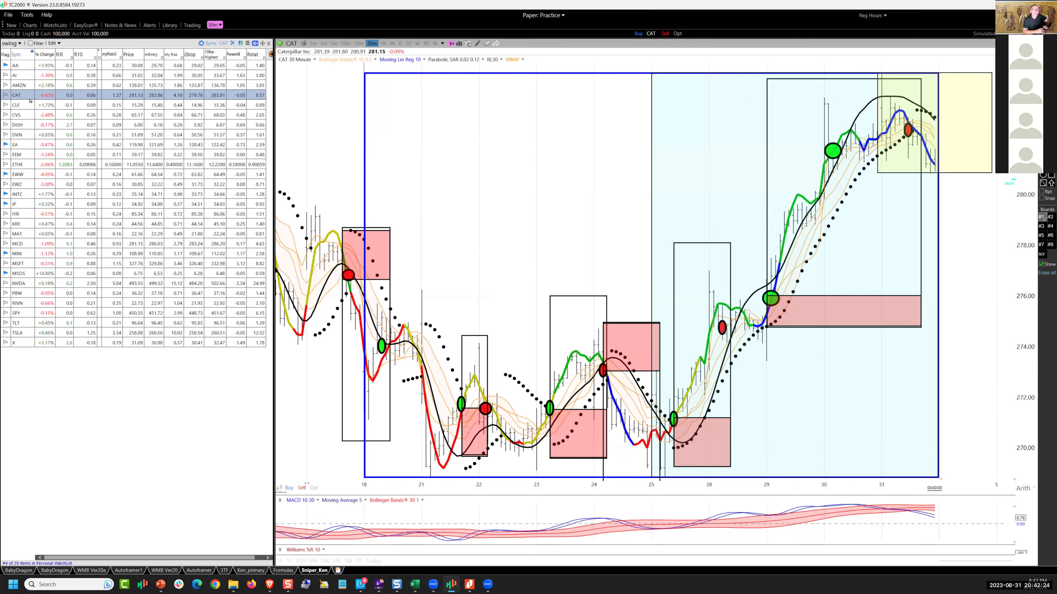
key("Down")
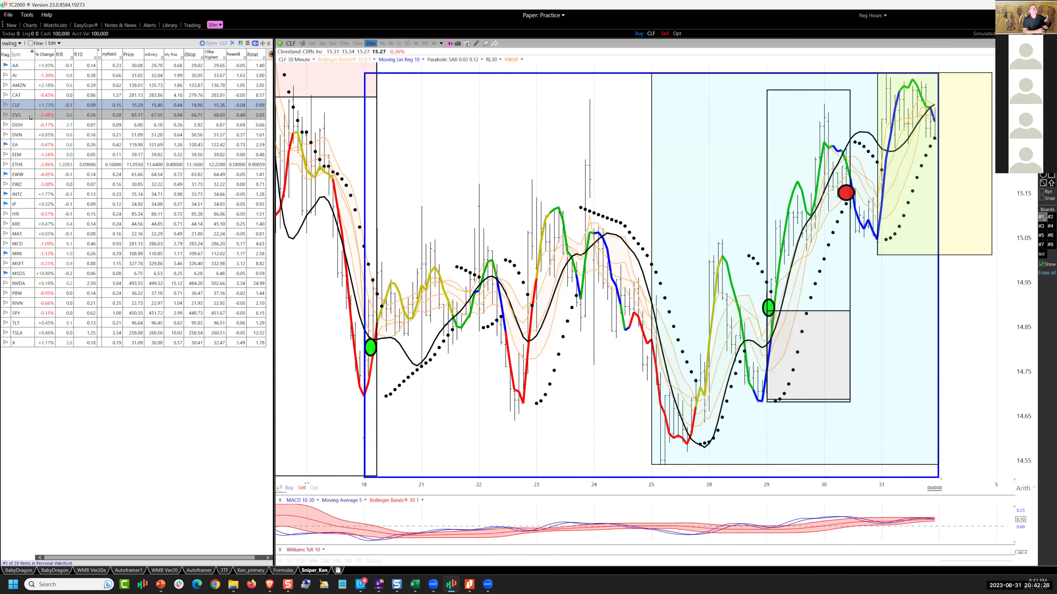
key("Down")
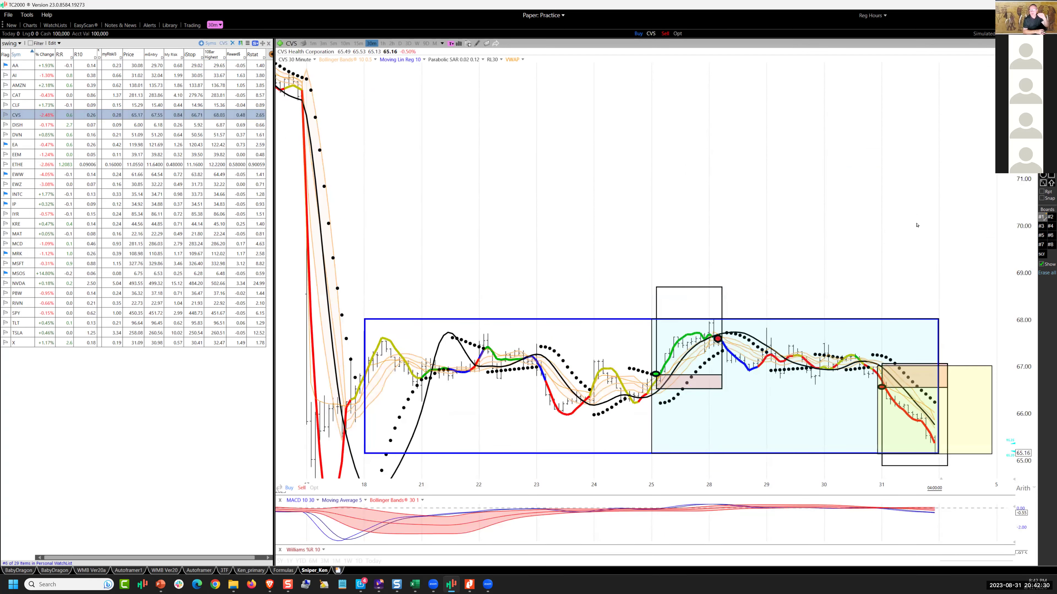
- On an enlarged CVS chart, draw the decline from the 28 peak, a labelled horizontal line at the red entry marker, and a circle near the end
scroll(918, 222, "up", 1)
scroll(918, 223, "up", 1)
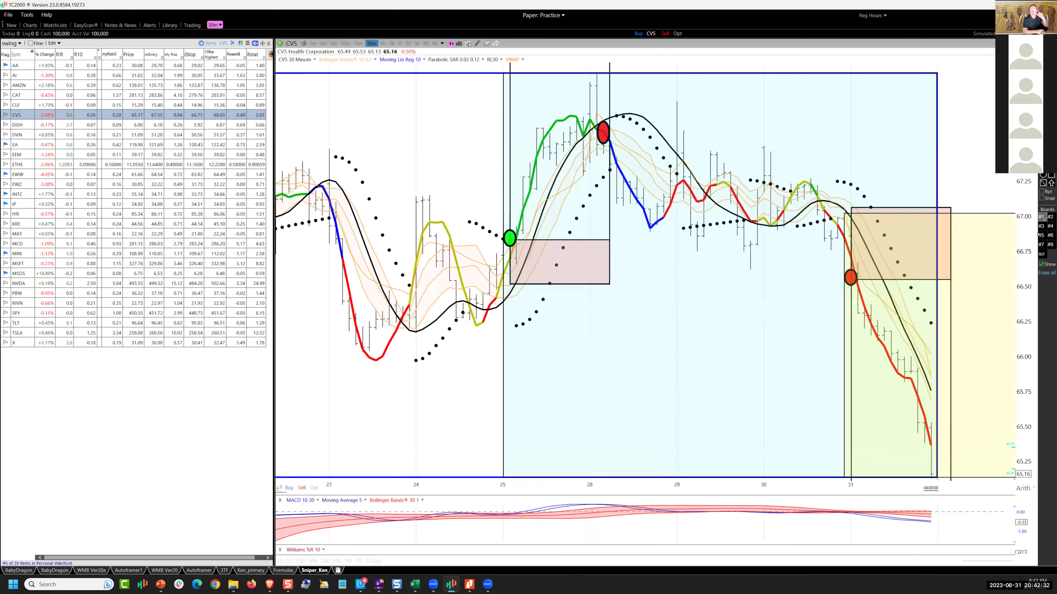
scroll(1037, 236, "up", 1)
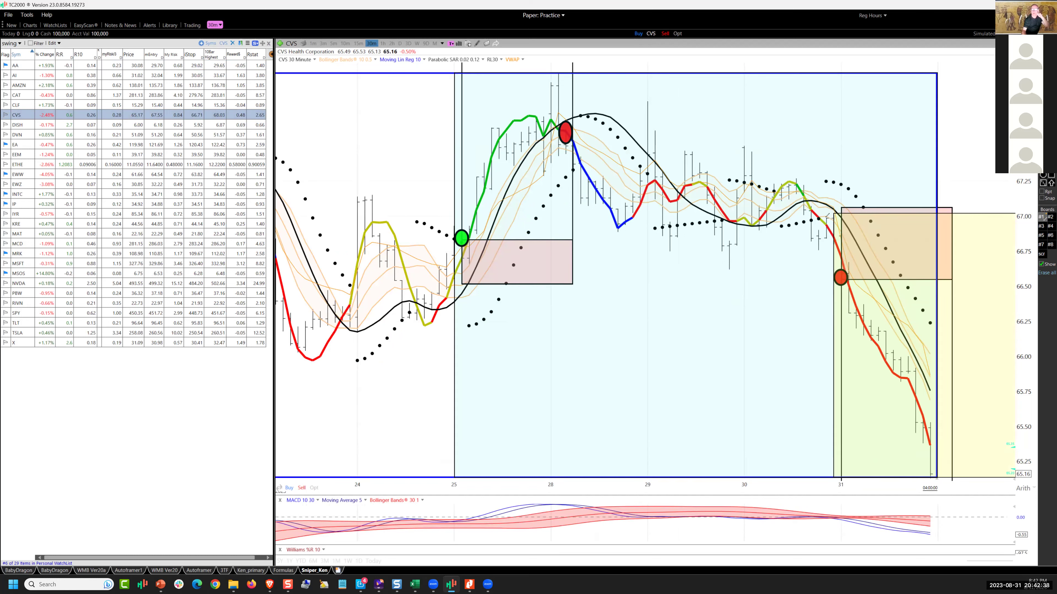
mouse_move(577, 108)
left_mouse_down()
mouse_move(834, 220)
mouse_move(849, 237)
mouse_move(846, 275)
left_mouse_up()
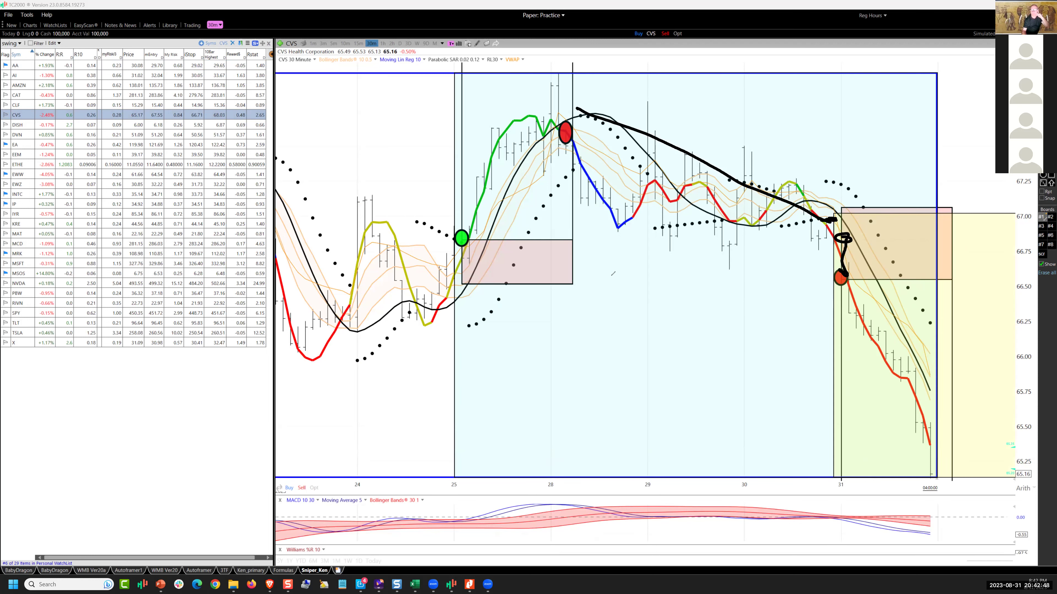
mouse_move(609, 276)
left_mouse_down()
mouse_move(821, 280)
mouse_move(804, 306)
left_mouse_up()
left_click(807, 292)
left_click_drag(809, 300, 809, 312)
mouse_move(826, 283)
left_mouse_down()
mouse_move(838, 296)
mouse_move(823, 307)
mouse_move(912, 378)
left_mouse_up()
left_click_drag(918, 379, 928, 386)
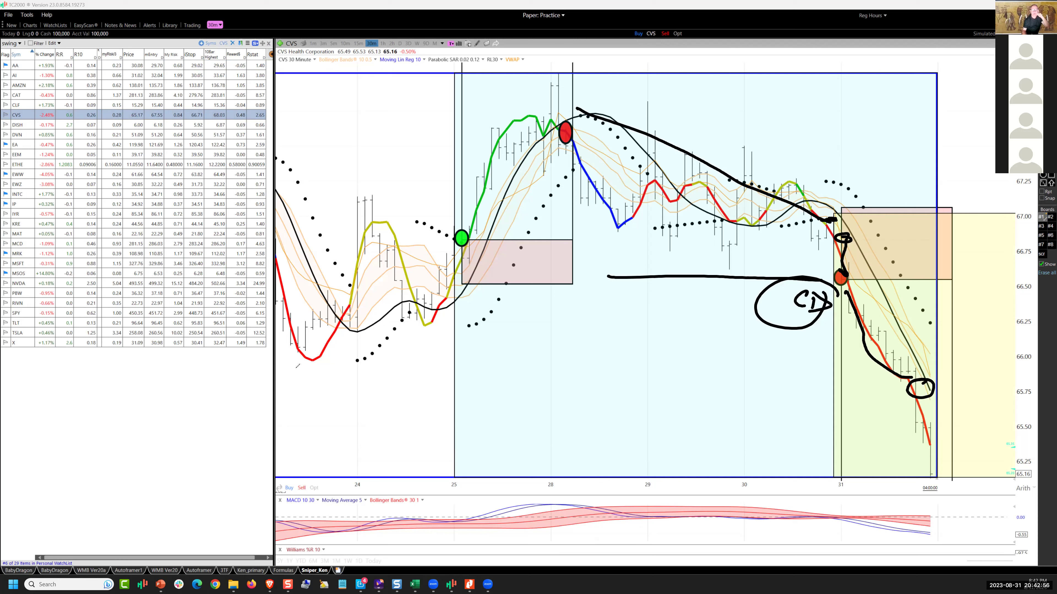
- Draw a long horizontal line from the circled low before 24 across to the 31 decline, with a circled label below it
mouse_move(298, 365)
left_mouse_down()
mouse_move(859, 351)
mouse_move(917, 337)
left_mouse_up()
mouse_move(833, 378)
left_mouse_down()
mouse_move(842, 392)
mouse_move(825, 398)
left_mouse_up()
left_click_drag(853, 373, 848, 379)
left_click_drag(322, 349, 328, 354)
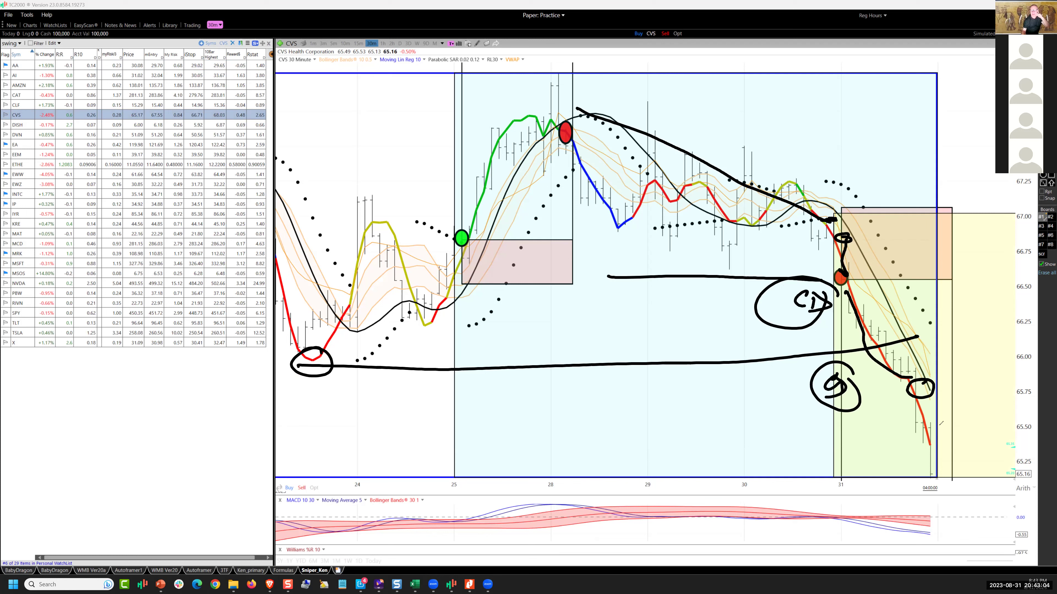
- Circle the final CVS bars with a downward arrow and draw a curve from the red entry marker down to the last low
mouse_move(936, 417)
left_mouse_down()
mouse_move(956, 468)
mouse_move(943, 426)
left_mouse_up()
left_click_drag(924, 419, 932, 469)
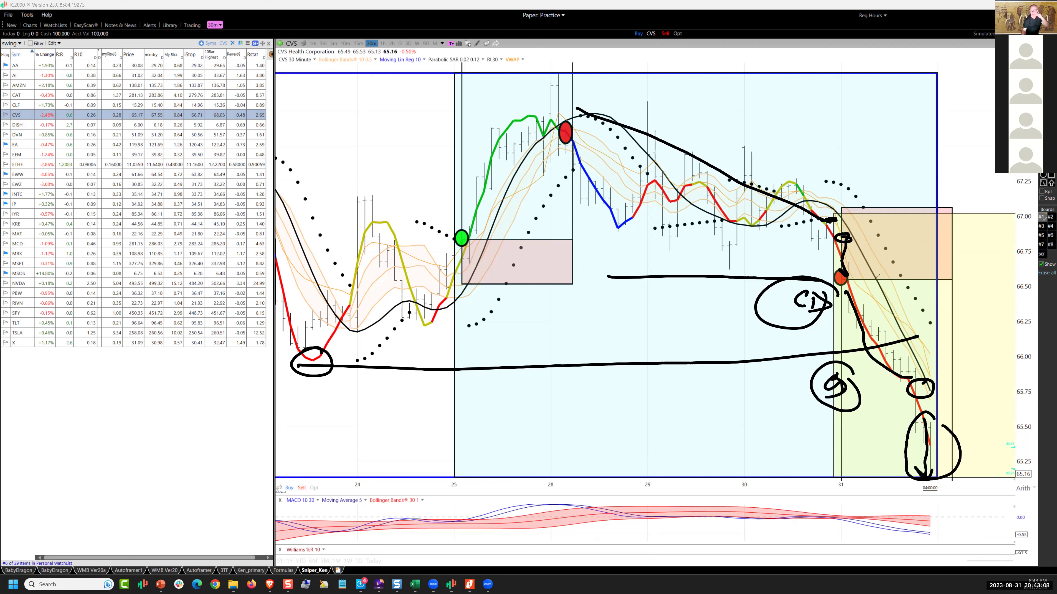
left_click_drag(856, 275, 933, 342)
mouse_move(931, 441)
left_mouse_down()
mouse_move(985, 479)
mouse_move(937, 483)
left_mouse_up()
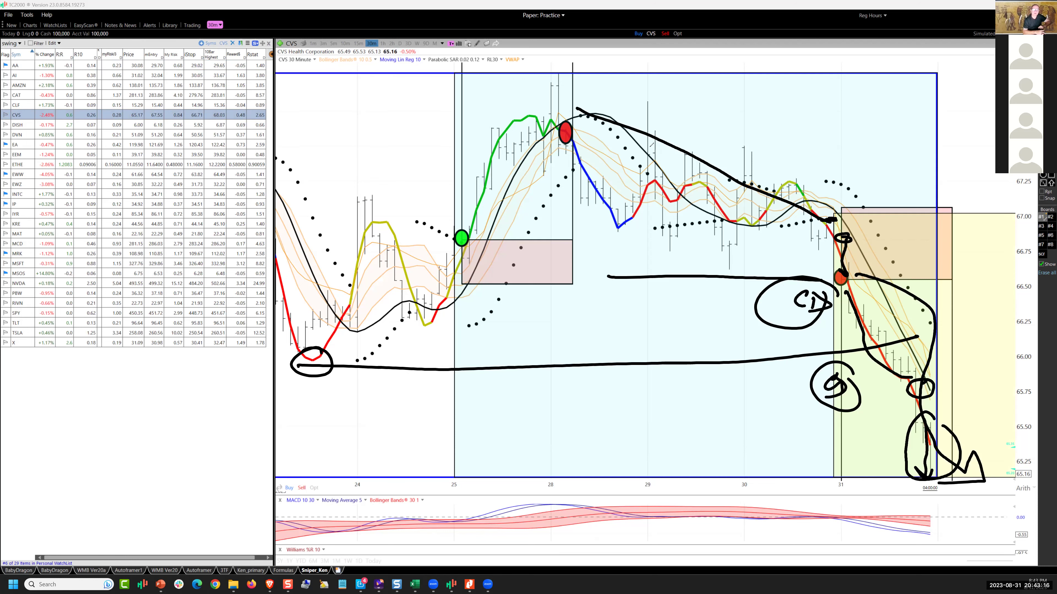
- Clear the CVS drawings and bring up the DISH chart followed by the DVN chart
key("Escape")
right_click(104, 188)
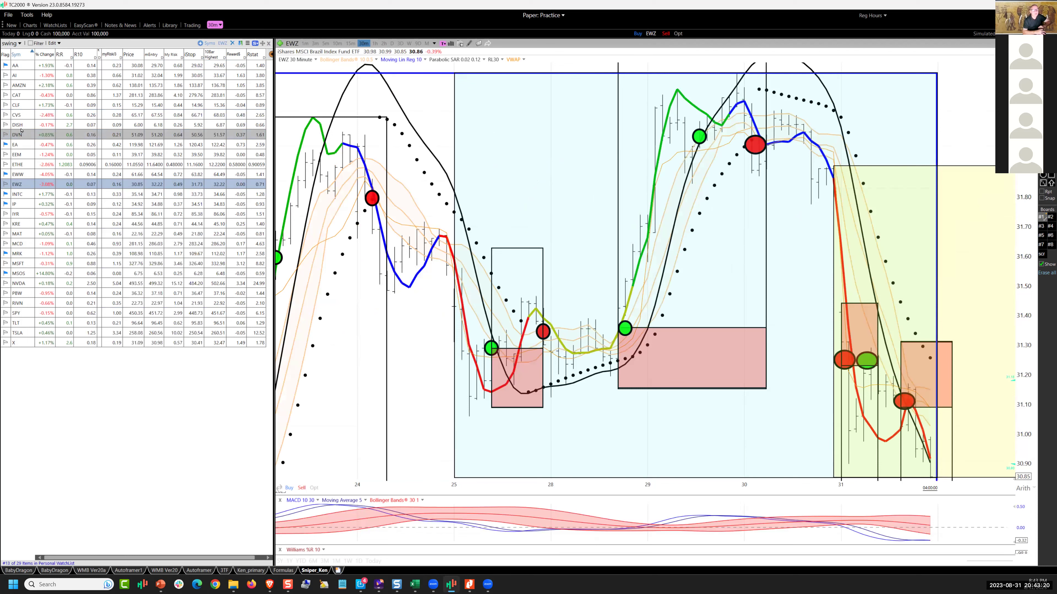
left_click(19, 125)
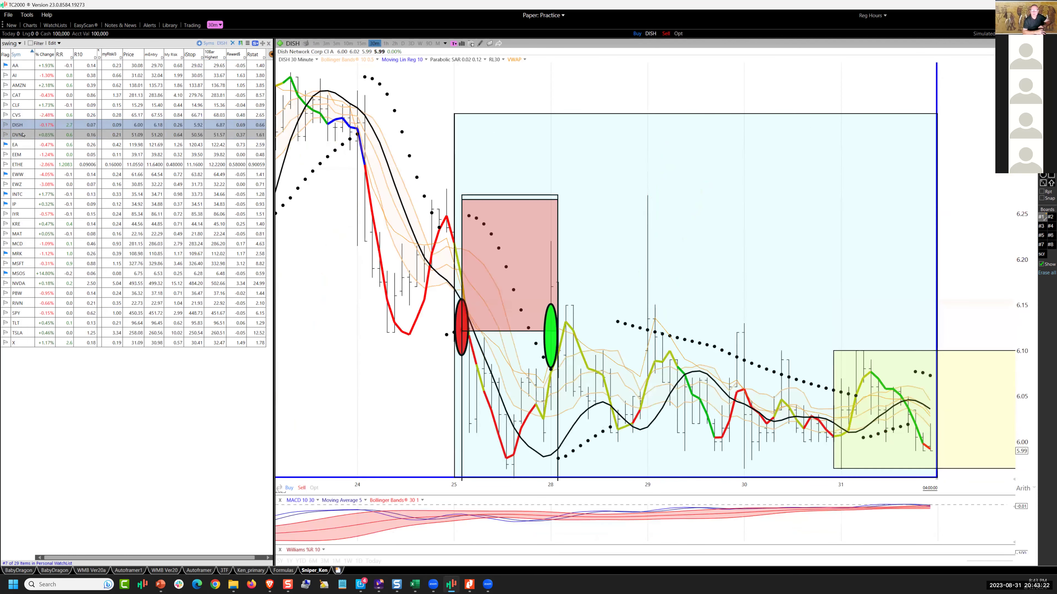
key("Down")
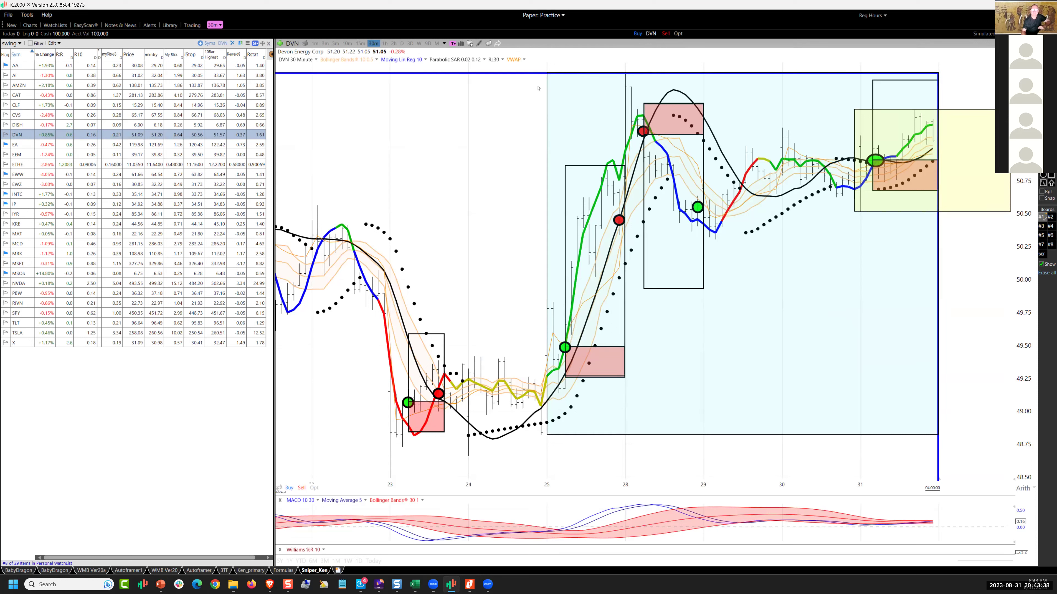
- In red on the DVN chart, underline the two higher lows, circle the last green entry marker, and add an upward arrow, level lines and ".5"
key("ctrl+2")
left_click_drag(722, 241, 764, 243)
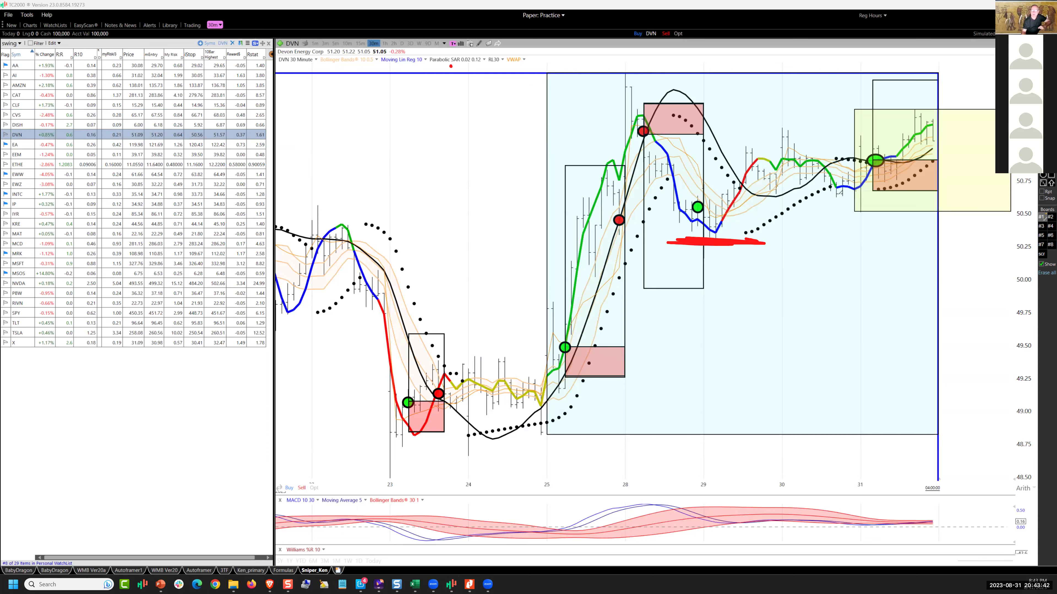
left_click_drag(824, 190, 889, 192)
left_click_drag(882, 152, 994, 80)
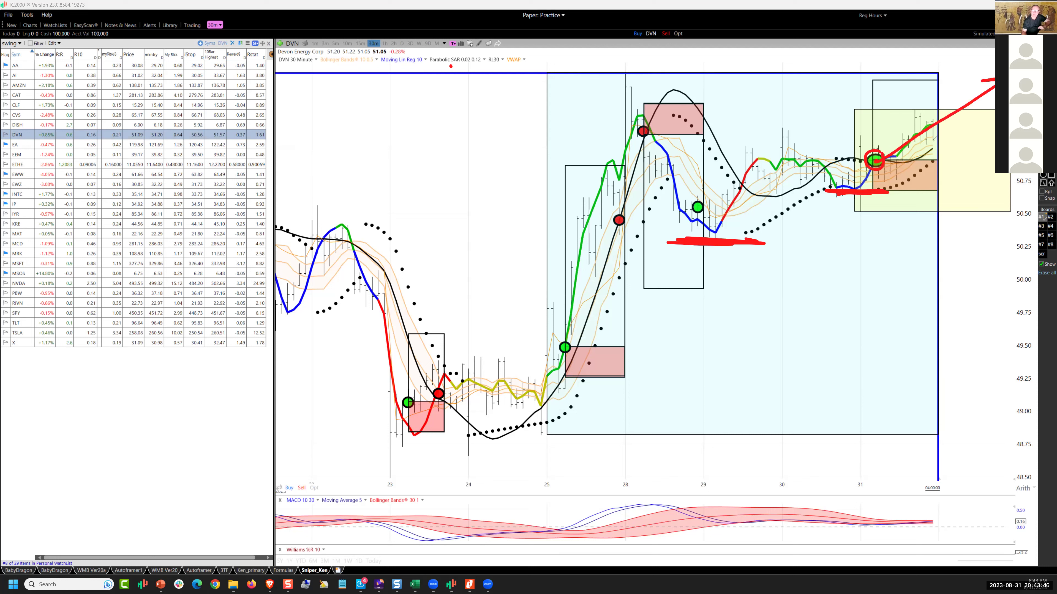
mouse_move(931, 139)
left_mouse_down()
mouse_move(996, 138)
mouse_move(976, 160)
left_mouse_up()
mouse_move(625, 115)
left_mouse_down()
mouse_move(995, 116)
mouse_move(941, 115)
mouse_move(968, 83)
left_mouse_up()
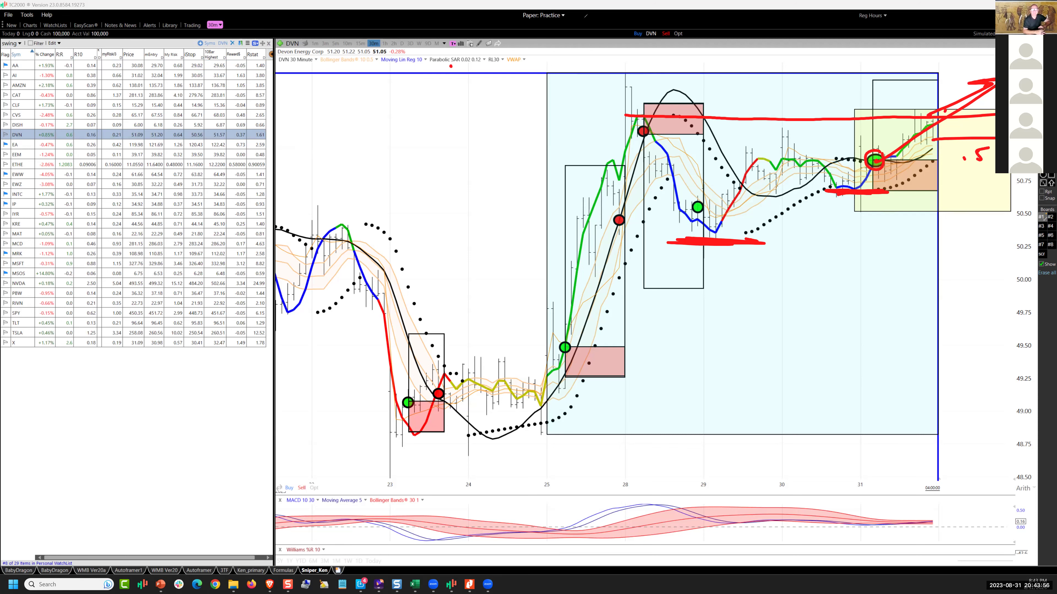
- Bring up the EA chart, draw a red level line just under 121.00, circle the breakdown bars and scribble over the latest risk box
left_click(18, 147)
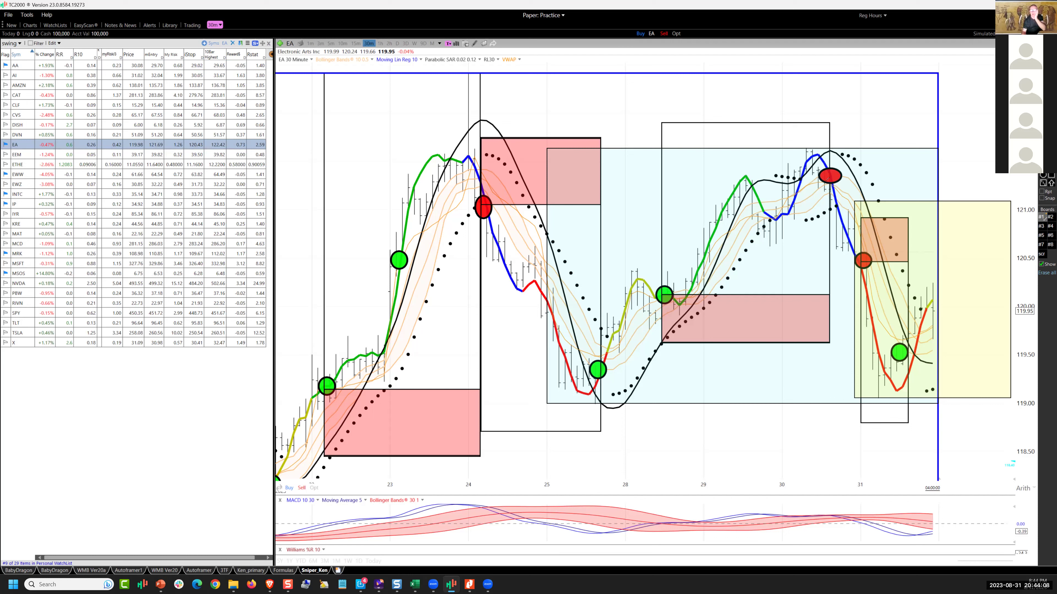
left_click_drag(755, 223, 928, 225)
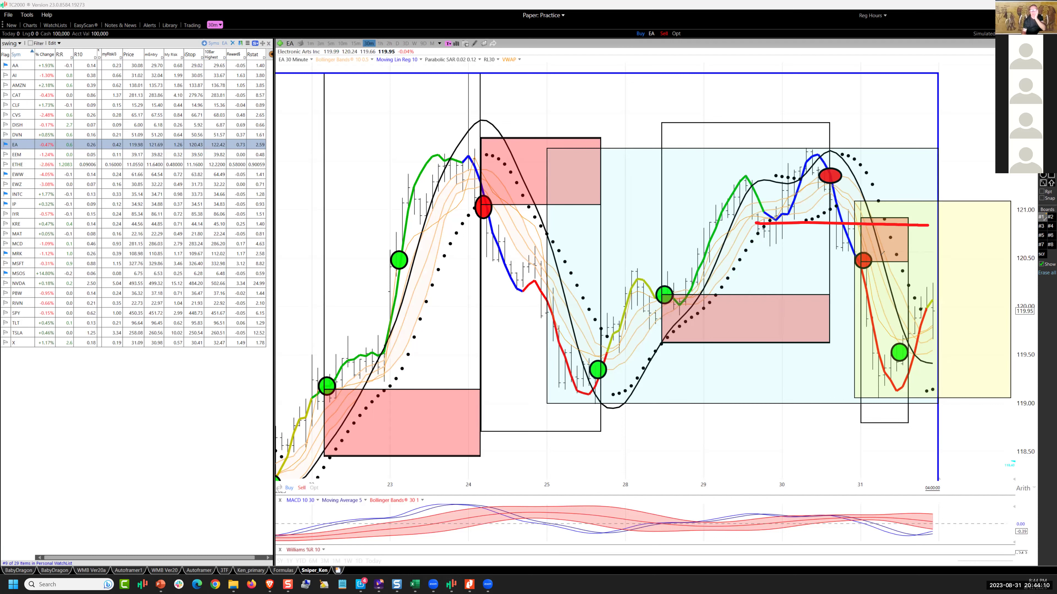
left_click_drag(848, 225, 858, 262)
left_click_drag(841, 224, 843, 227)
left_click_drag(855, 230, 851, 233)
- Draw a level at EA's last red entry marker, trace the drop to the low, line off the green marker, and circle the SAR dots and rebound
left_click_drag(794, 265, 900, 256)
left_click_drag(862, 287, 902, 355)
left_click_drag(914, 272, 918, 307)
left_click_drag(891, 355, 945, 345)
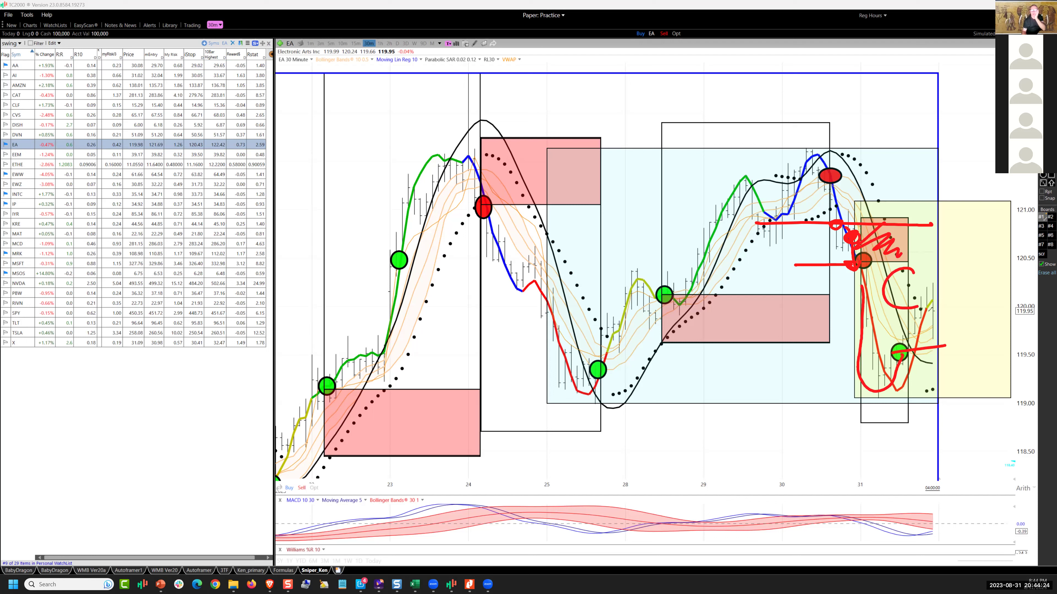
left_click_drag(924, 274, 919, 312)
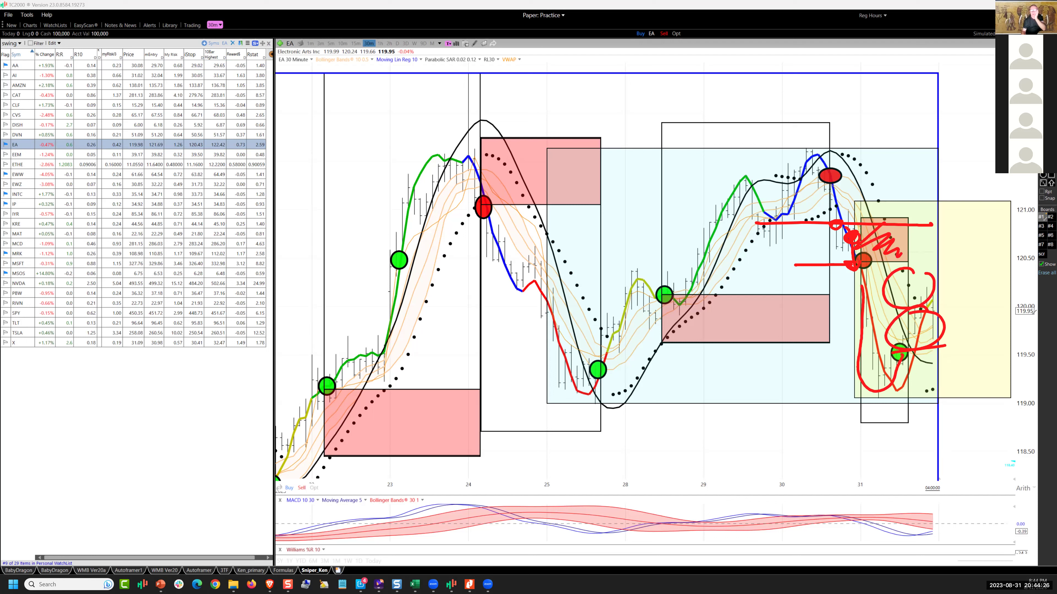
- Underline the two matching EA lows after 25 and 31 in red and circle the latest low
mouse_move(877, 400)
left_mouse_down()
mouse_move(855, 391)
mouse_move(948, 404)
left_mouse_up()
left_click_drag(665, 398, 630, 393)
left_click_drag(556, 396, 645, 387)
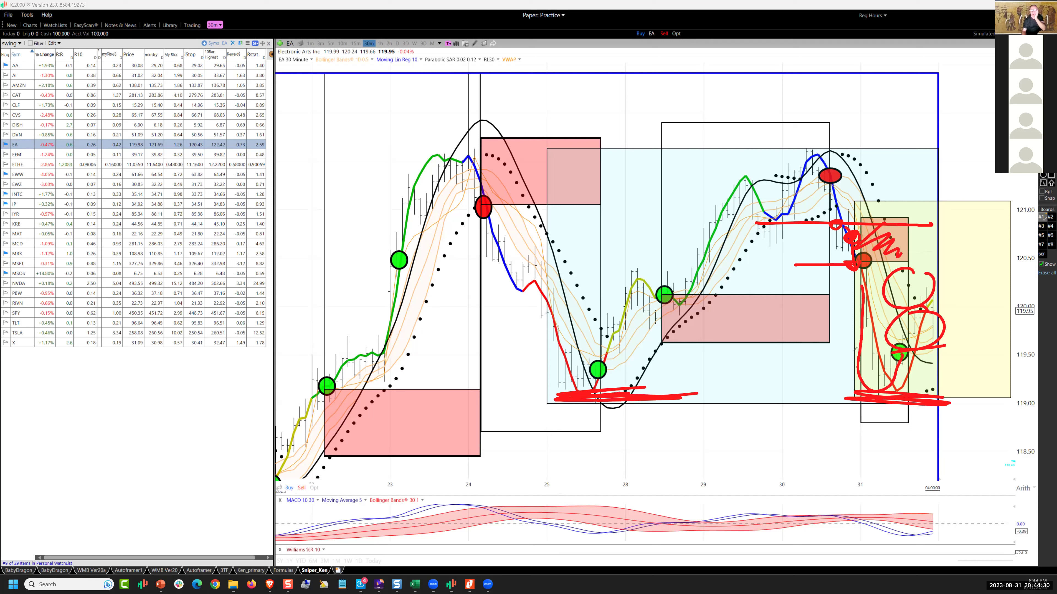
left_click_drag(891, 368, 874, 405)
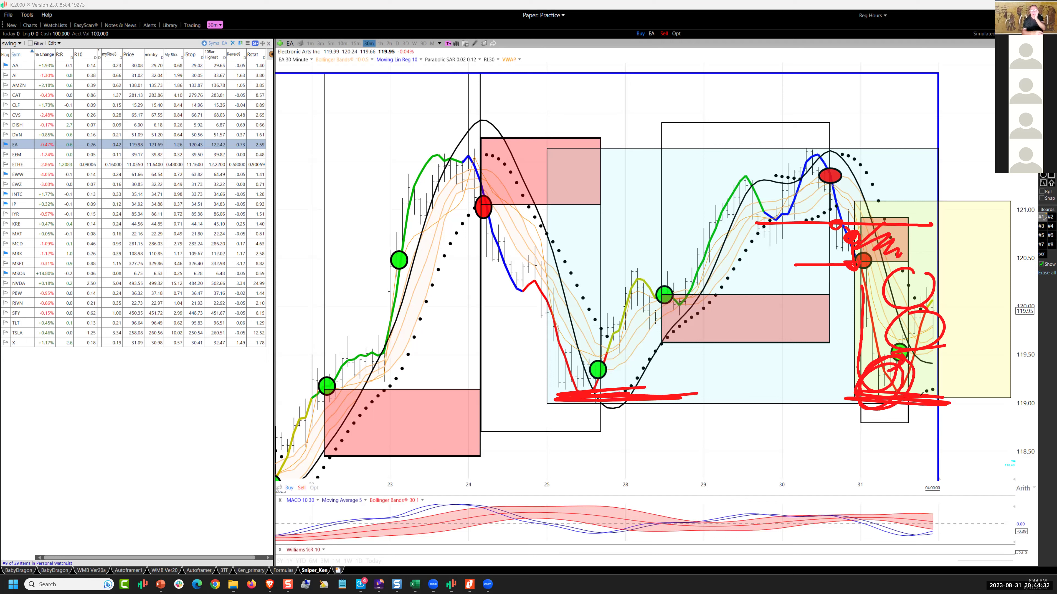
left_click_drag(919, 366, 850, 378)
- Clear the EA drawings and sketch a gently rising red line under the 31 low, with a downward arrow below it
key("Escape")
left_click_drag(854, 401, 1002, 383)
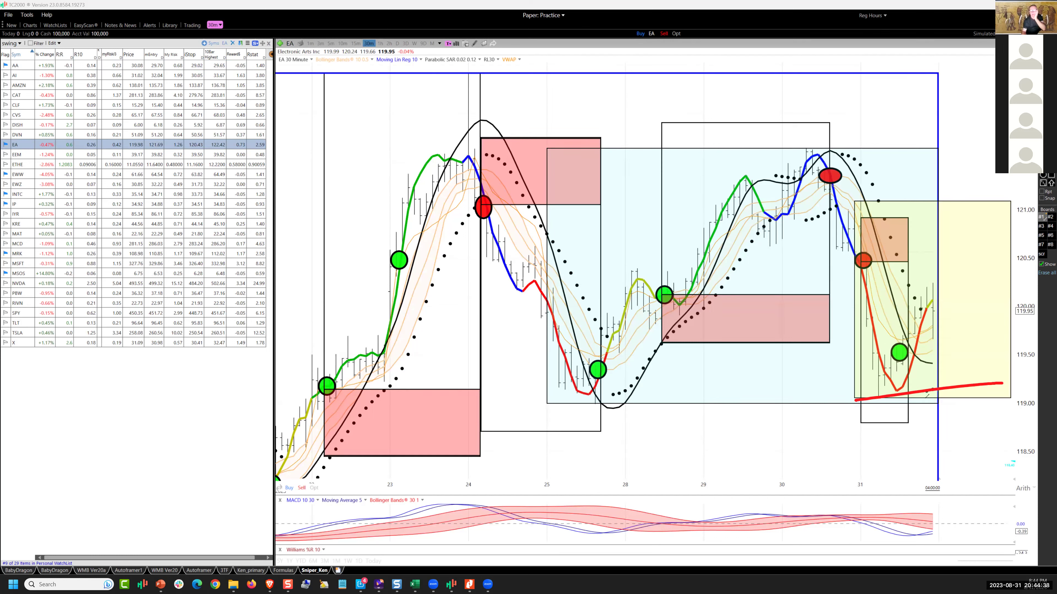
left_click_drag(924, 399, 911, 490)
left_click_drag(901, 481, 934, 465)
left_click_drag(1028, 395, 1035, 393)
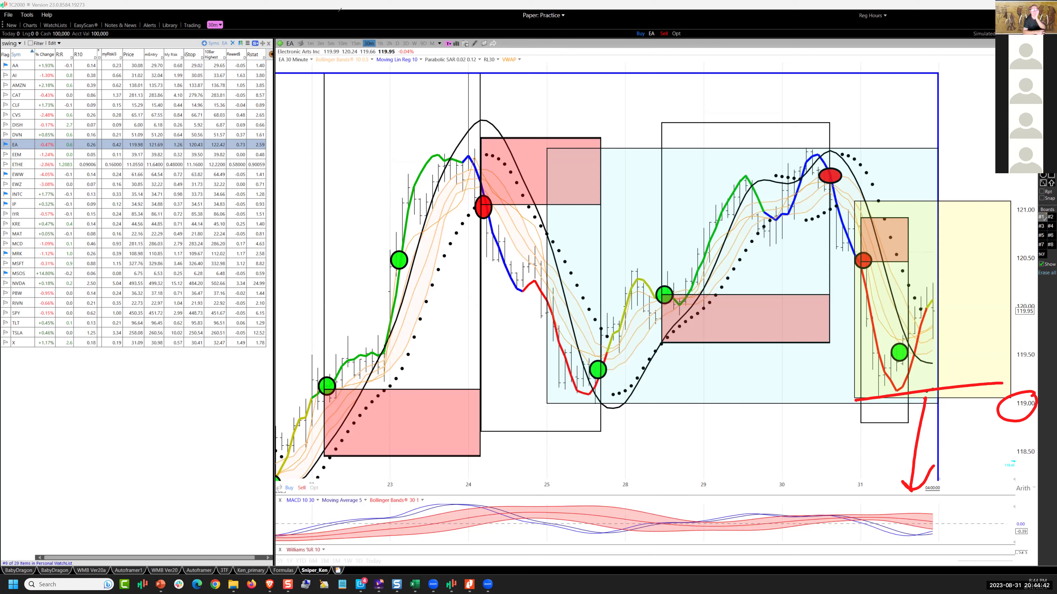
- On the EEM chart, mark the 31 gap down, entry level and risk box, and trace the decline to a downward arrow
left_click(15, 155)
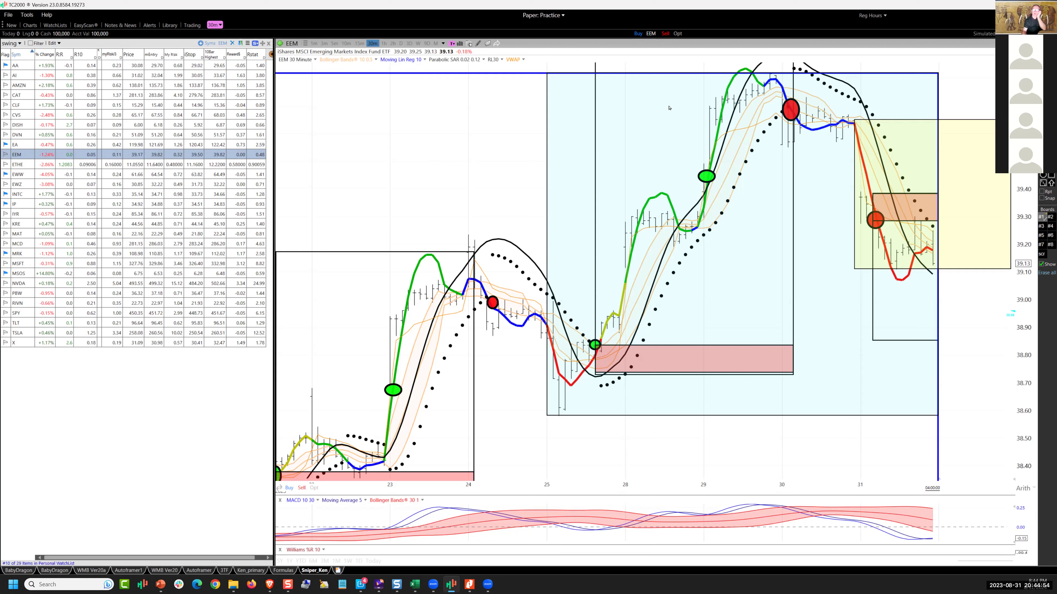
mouse_move(864, 134)
left_mouse_down()
mouse_move(849, 168)
mouse_move(857, 198)
mouse_move(871, 191)
mouse_move(862, 217)
mouse_move(865, 194)
mouse_move(924, 228)
left_mouse_up()
mouse_move(906, 203)
left_mouse_down()
mouse_move(892, 196)
mouse_move(929, 209)
mouse_move(891, 276)
mouse_move(954, 285)
left_mouse_up()
- Extend a red target line from EEM's lower risk box past the last bar, circle the target and draw an arrow down to it
left_click_drag(608, 368, 743, 369)
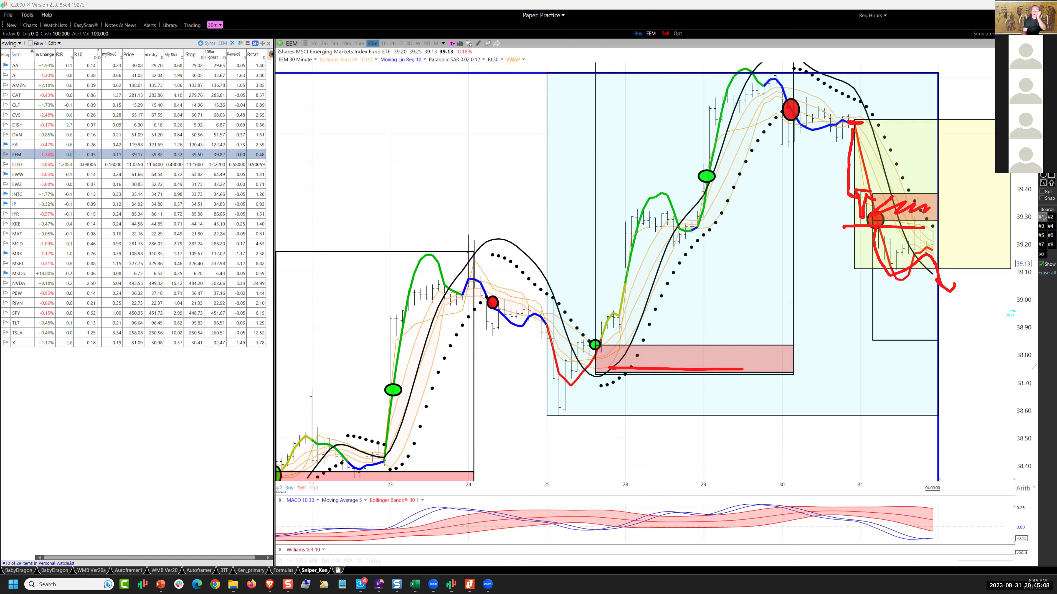
mouse_move(961, 367)
left_mouse_down()
mouse_move(1007, 364)
mouse_move(986, 389)
left_mouse_up()
left_click_drag(941, 267, 958, 361)
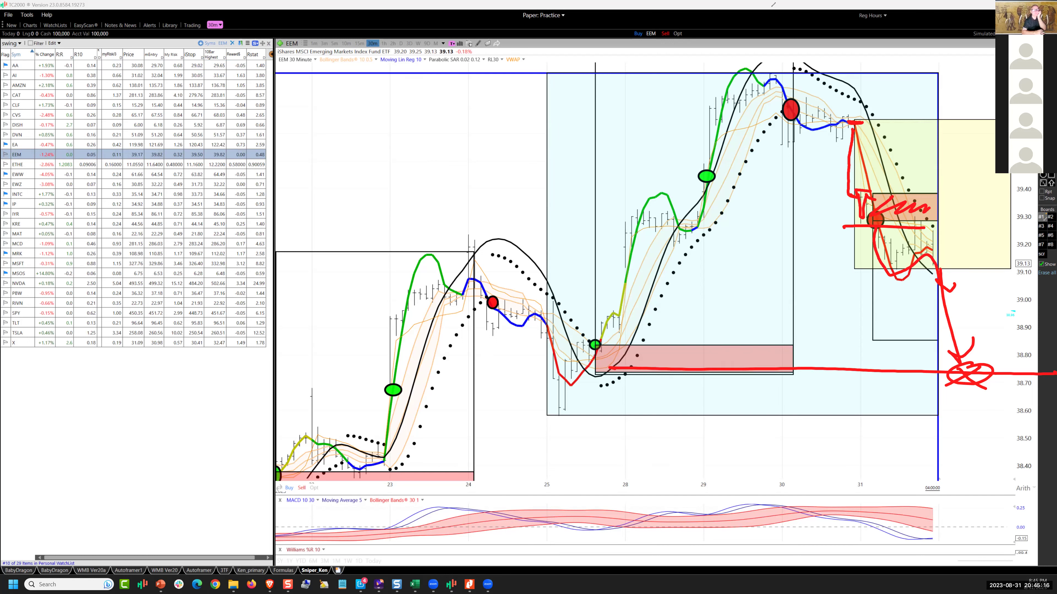
- Clear the EEM drawings and bring up the ETHE chart followed by the EWW chart
key("Escape")
key("Down")
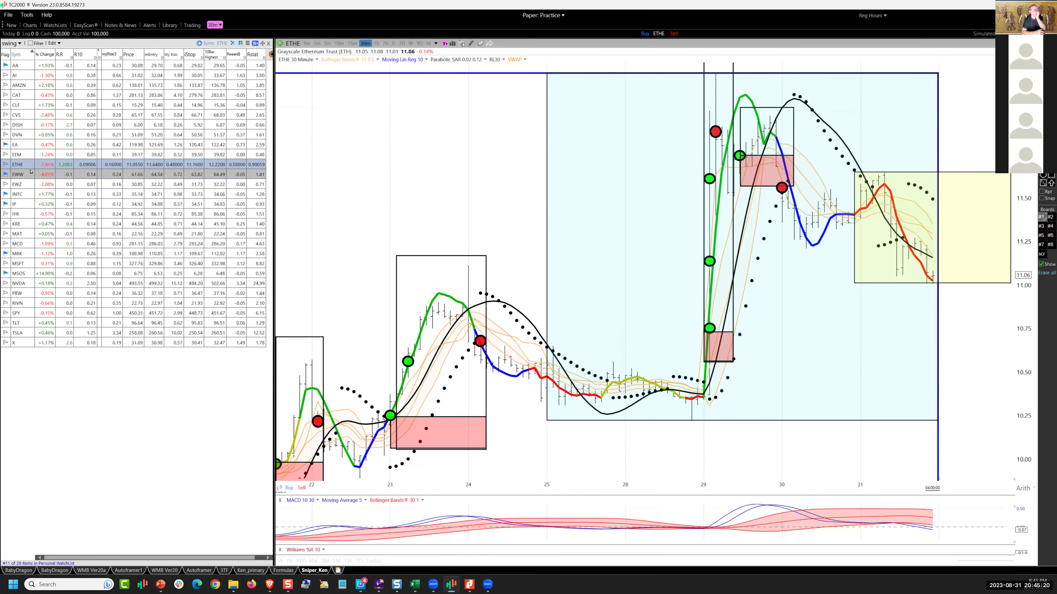
key("Down")
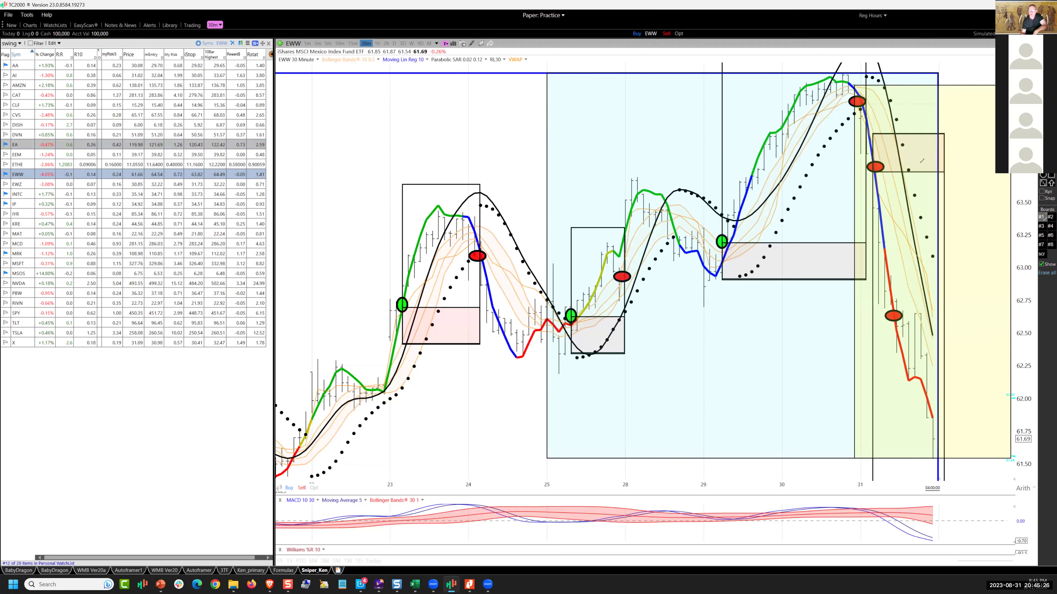
- On the EWW chart, draw the rise to the circled red exit marker, a level at the next red marker, and hatch its risk box
mouse_move(724, 247)
left_mouse_down()
mouse_move(794, 175)
mouse_move(841, 99)
mouse_move(872, 105)
left_mouse_up()
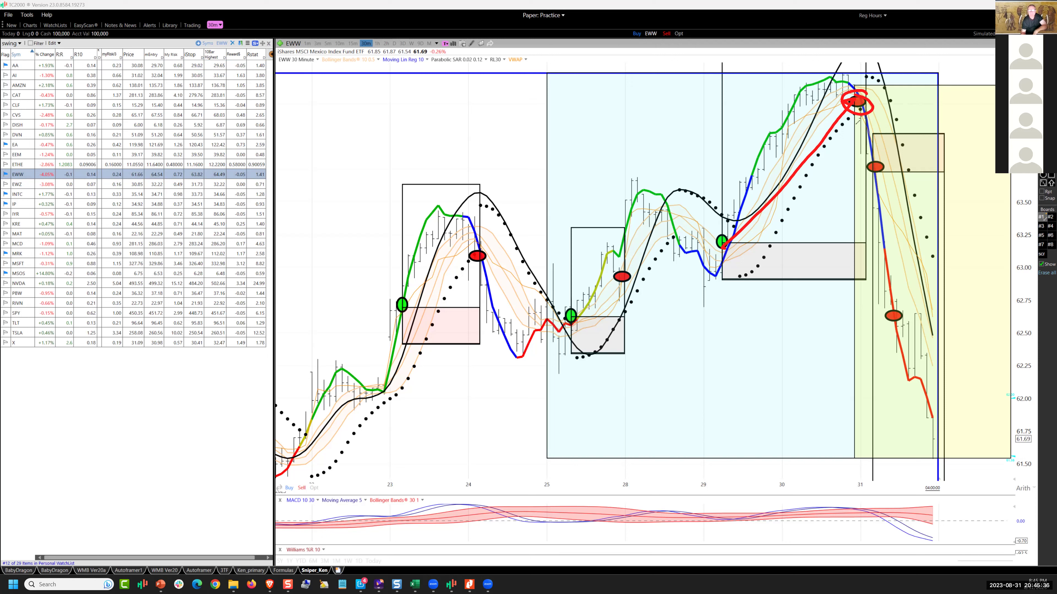
mouse_move(853, 124)
left_mouse_down()
mouse_move(874, 168)
mouse_move(998, 173)
left_mouse_up()
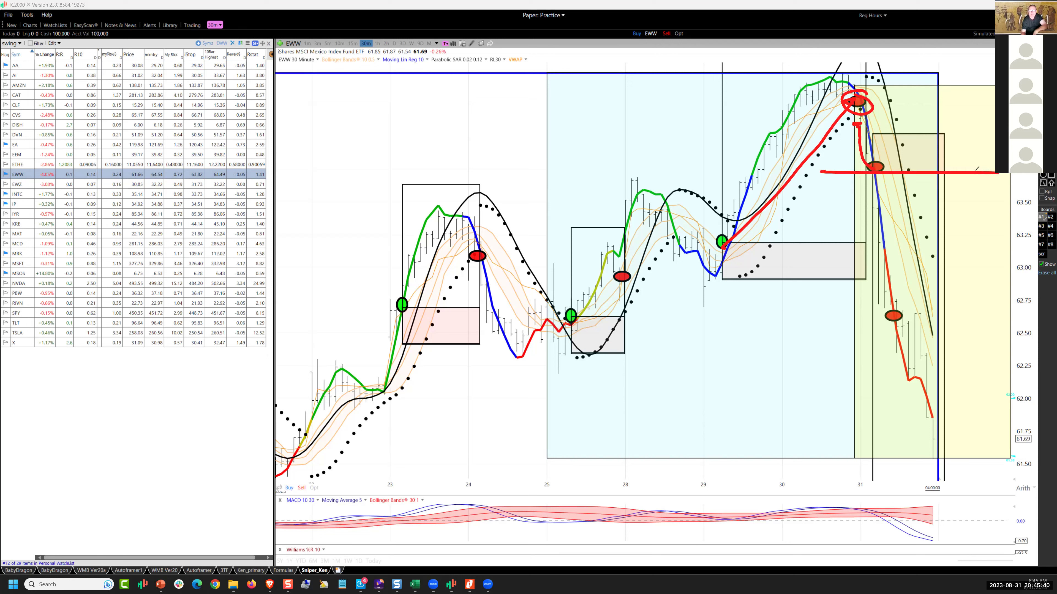
left_click_drag(888, 134, 866, 156)
left_click(942, 145)
left_click_drag(896, 139, 876, 163)
left_click_drag(910, 141, 888, 168)
mouse_move(925, 145)
left_mouse_down()
mouse_move(900, 171)
mouse_move(931, 166)
left_mouse_up()
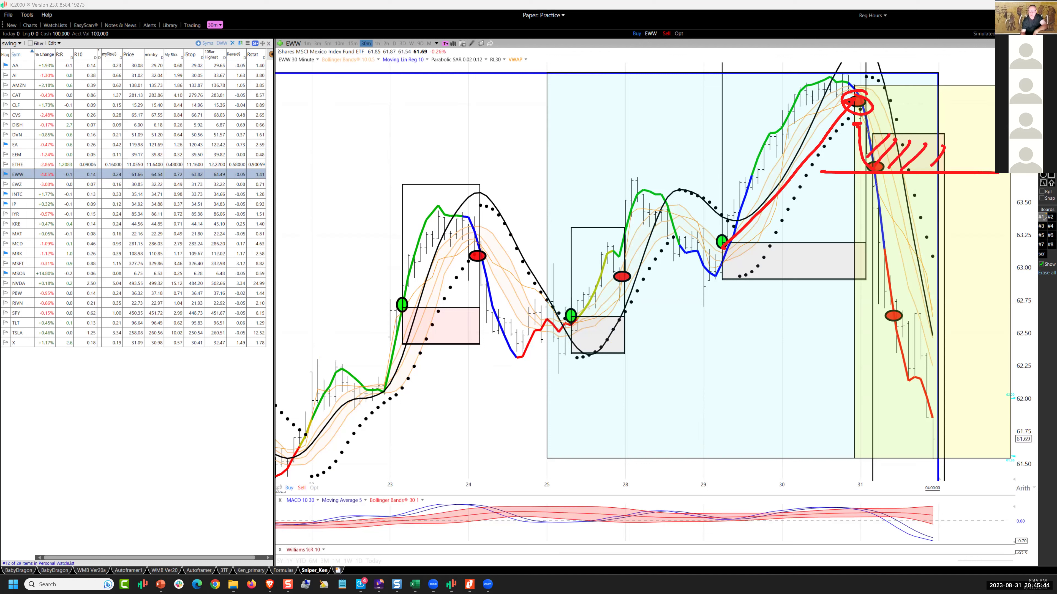
- Trace EWW's fall past the lowest red marker to the last price, adding a level from the circled 29 low and an arrow to that marker
mouse_move(875, 185)
left_mouse_down()
mouse_move(897, 312)
mouse_move(885, 325)
left_mouse_up()
mouse_move(980, 279)
left_mouse_down()
mouse_move(691, 281)
mouse_move(731, 276)
left_mouse_up()
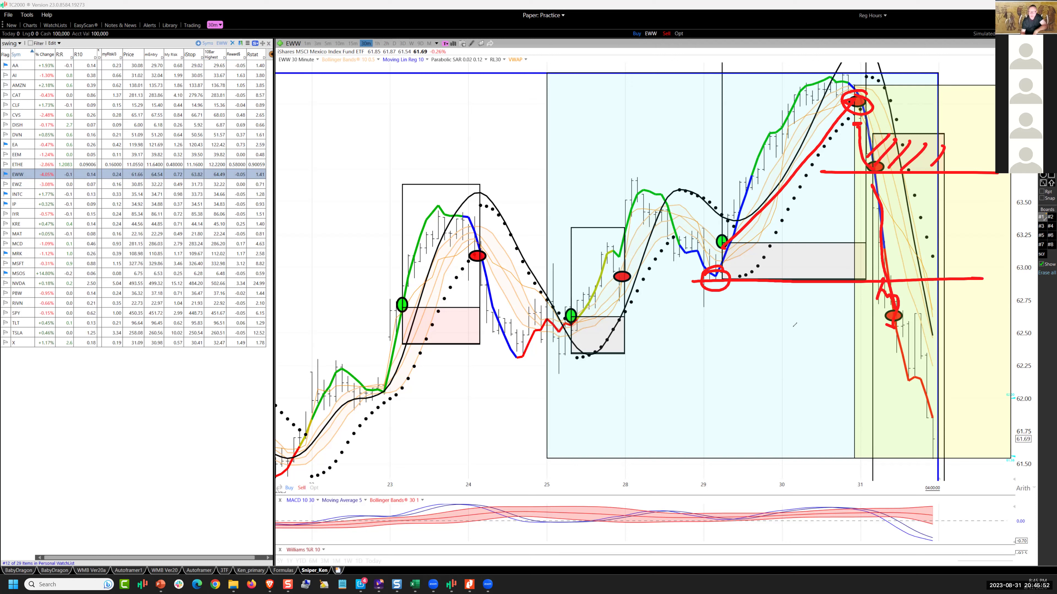
mouse_move(789, 327)
left_mouse_down()
mouse_move(894, 321)
mouse_move(935, 457)
mouse_move(1036, 433)
left_mouse_up()
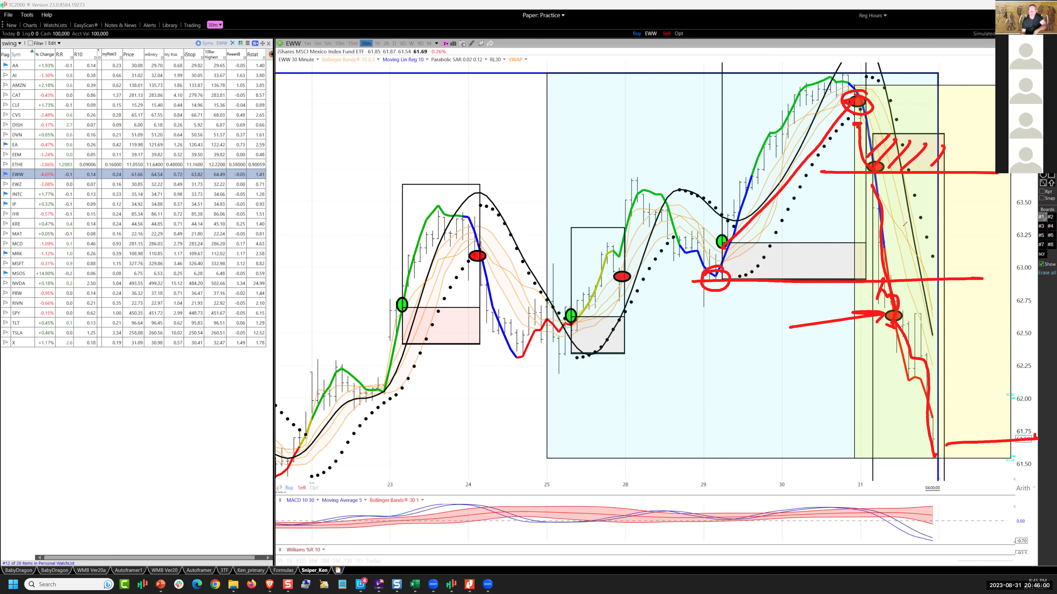
- Clear the EWW drawings and stack five red circles down alongside the 31 decline to count its risk multiples
key("e")
left_click_drag(953, 182, 951, 182)
left_click_drag(934, 240, 950, 240)
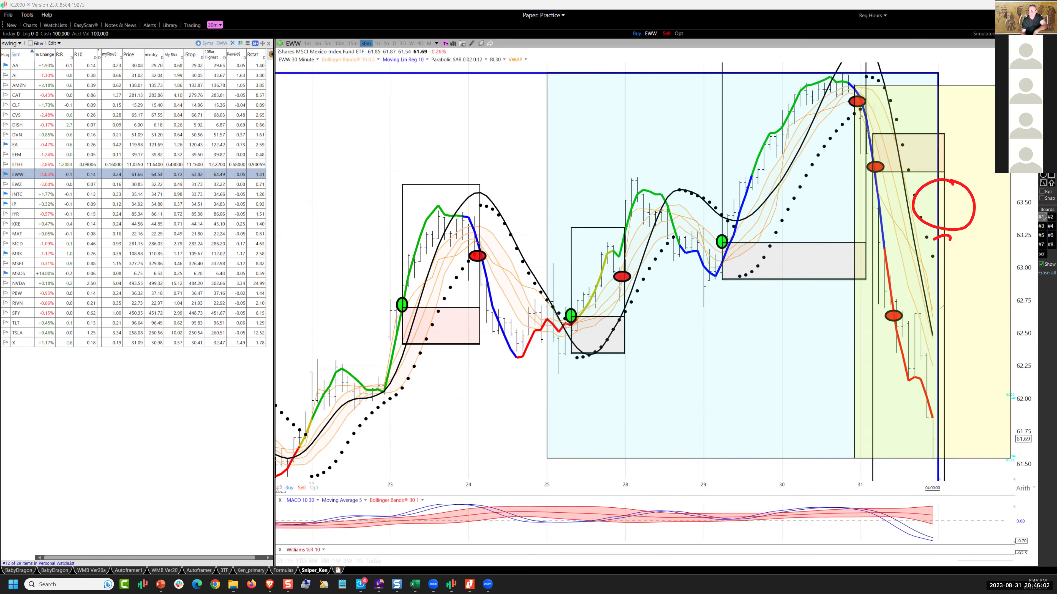
mouse_move(950, 303)
left_mouse_down()
mouse_move(923, 340)
mouse_move(941, 311)
left_mouse_up()
left_click_drag(958, 355, 958, 370)
mouse_move(976, 421)
left_mouse_down()
mouse_move(945, 404)
mouse_move(932, 441)
left_mouse_up()
- Write "5" by EWW's risk box, draw a level at the lowest red marker, and add "3" and a circled "8R" near the low
mouse_move(909, 156)
left_mouse_down()
mouse_move(922, 169)
mouse_move(932, 148)
left_mouse_up()
left_click_drag(1052, 310, 884, 319)
mouse_move(894, 337)
left_mouse_down()
mouse_move(904, 333)
mouse_move(868, 362)
left_mouse_up()
left_click_drag(887, 431, 884, 436)
mouse_move(895, 449)
left_mouse_down()
mouse_move(910, 425)
mouse_move(935, 462)
mouse_move(849, 411)
left_mouse_up()
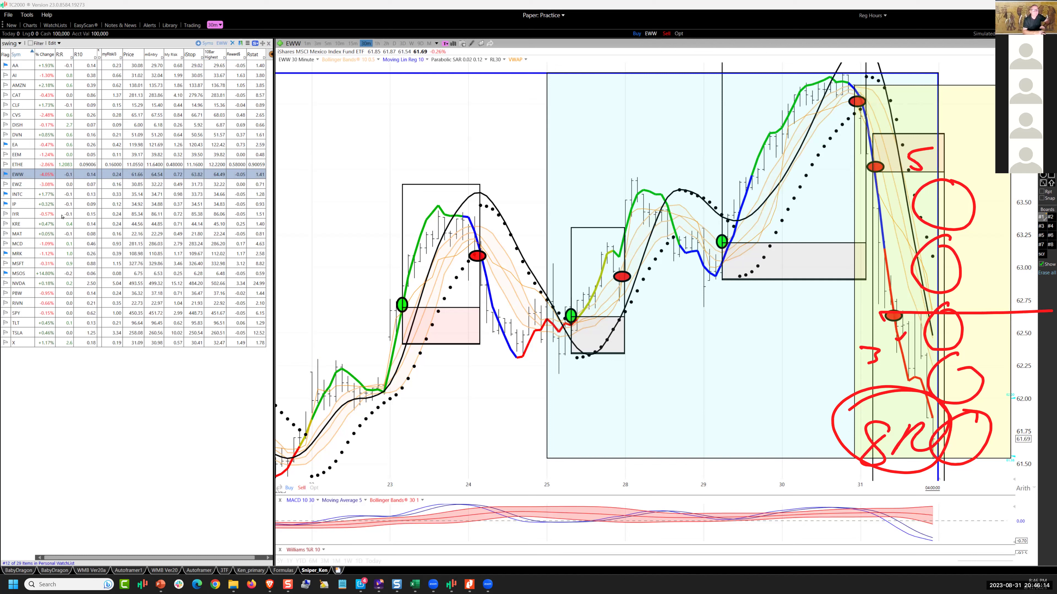
- Clear the EWW drawings and review the EWZ, INTC, IP, IYR, KRE and MAT charts
key("Escape")
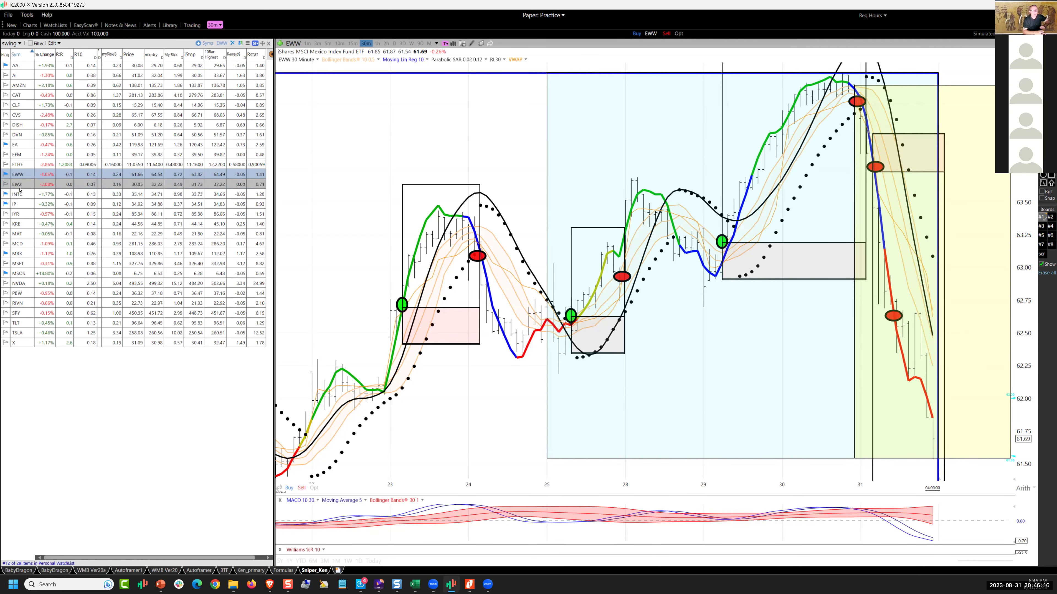
left_click(19, 188)
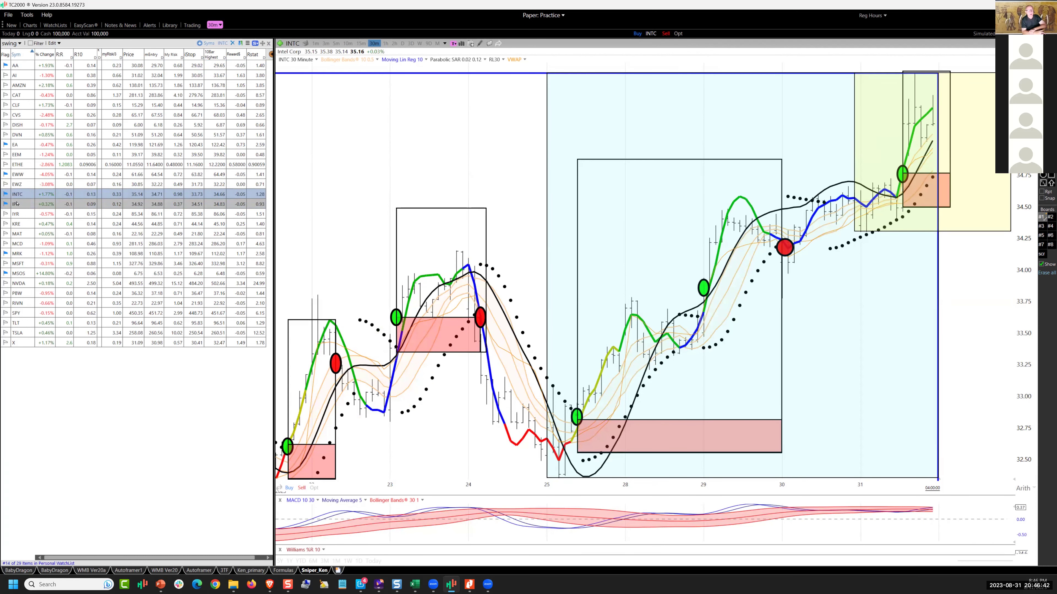
left_click(17, 205)
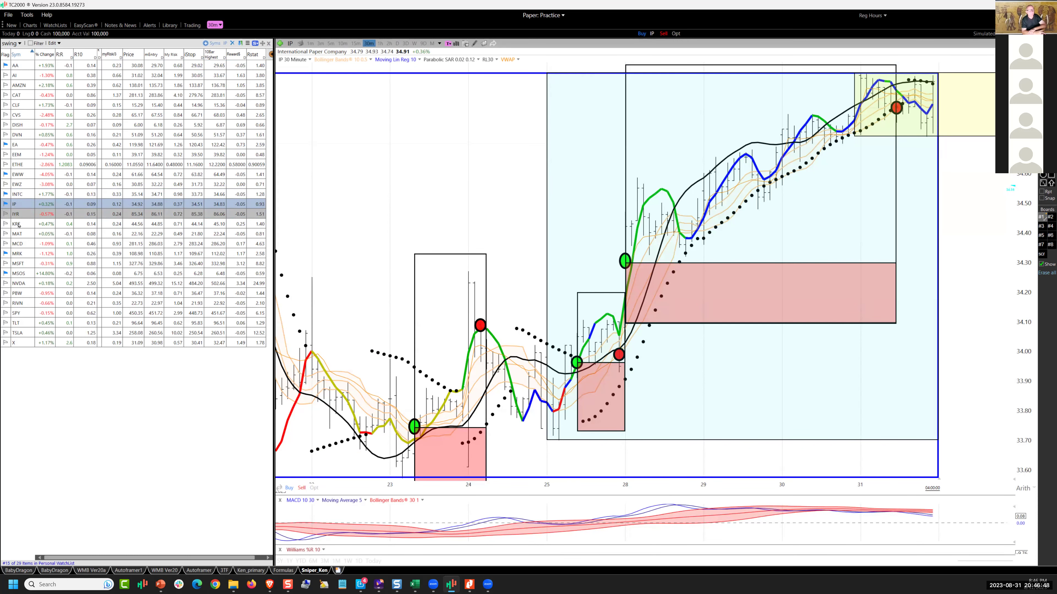
left_click(17, 224)
key("Up")
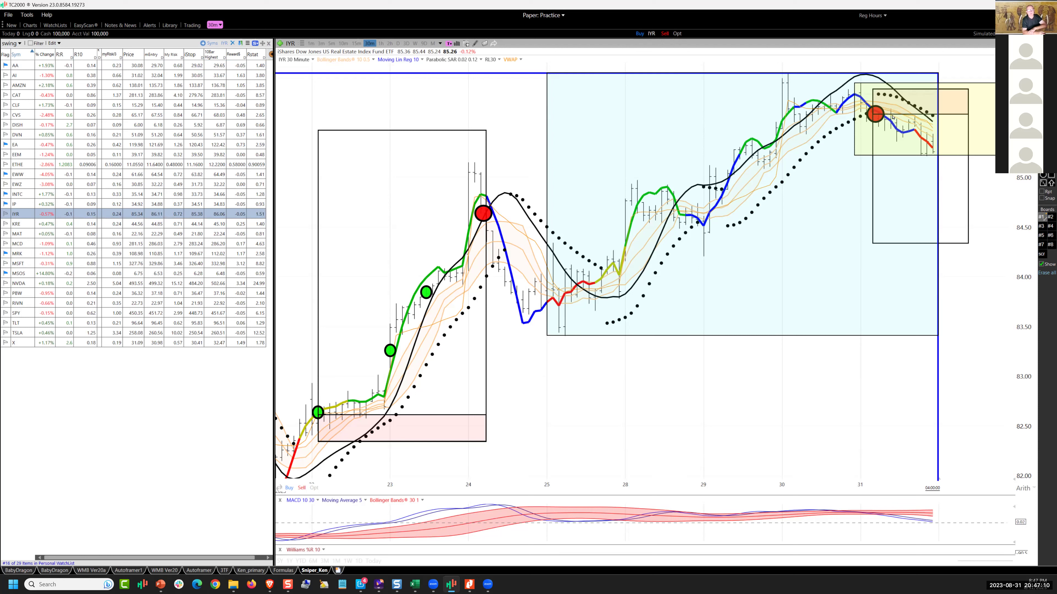
left_click(21, 226)
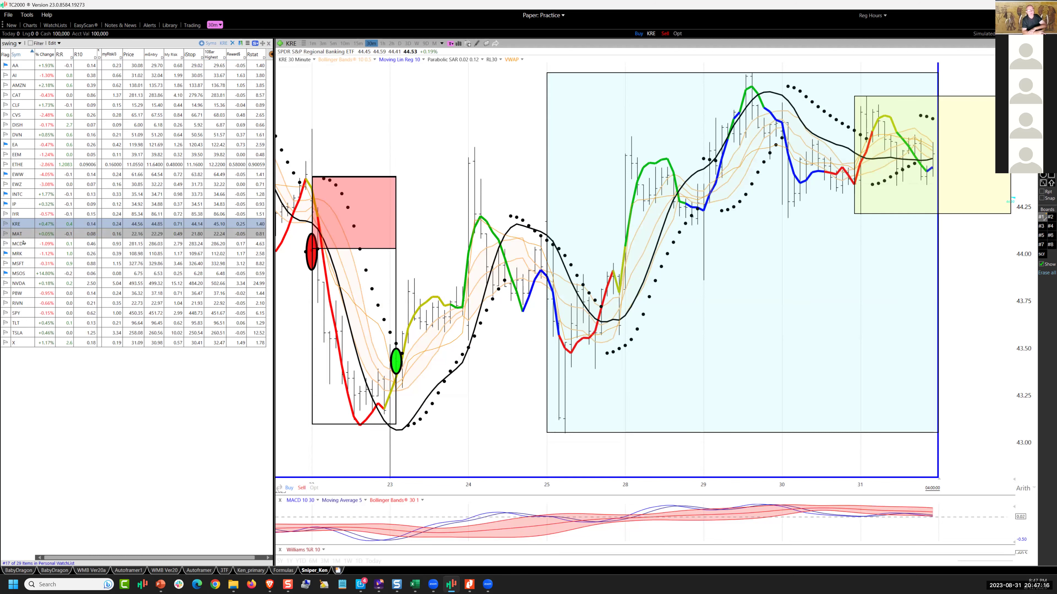
left_click(23, 238)
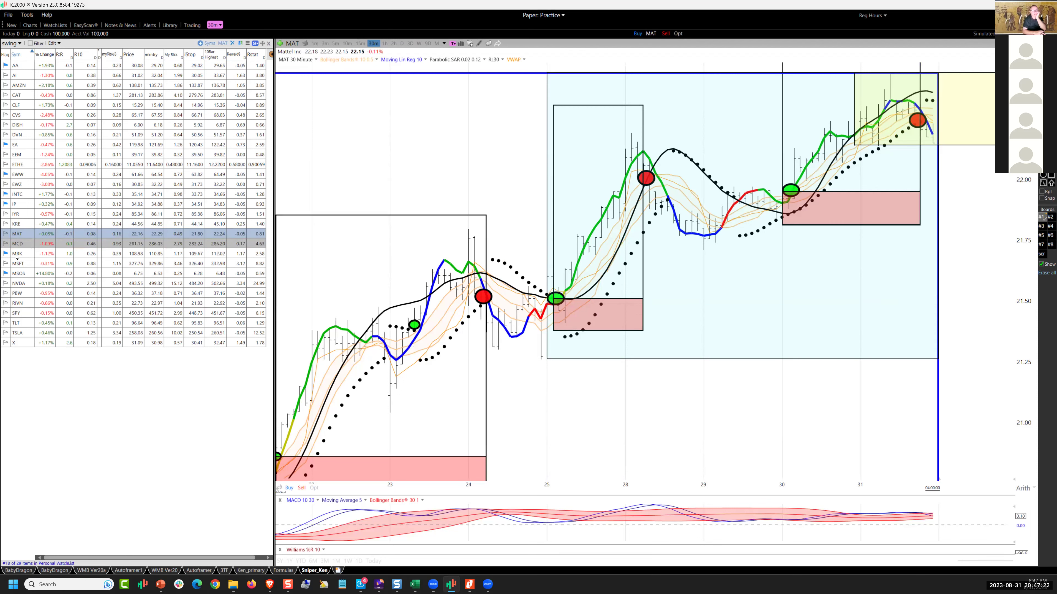
- On the MCD chart, trace the drop from the last red marker to the low, circle the risk box edge and draw an arrow to the last price
key("Down")
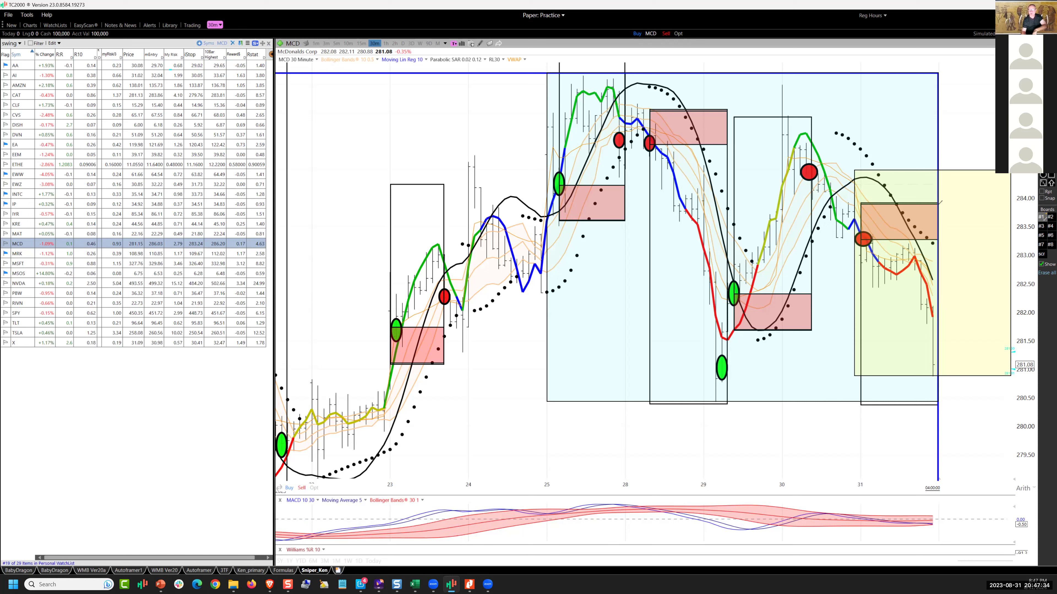
left_click_drag(873, 248, 924, 274)
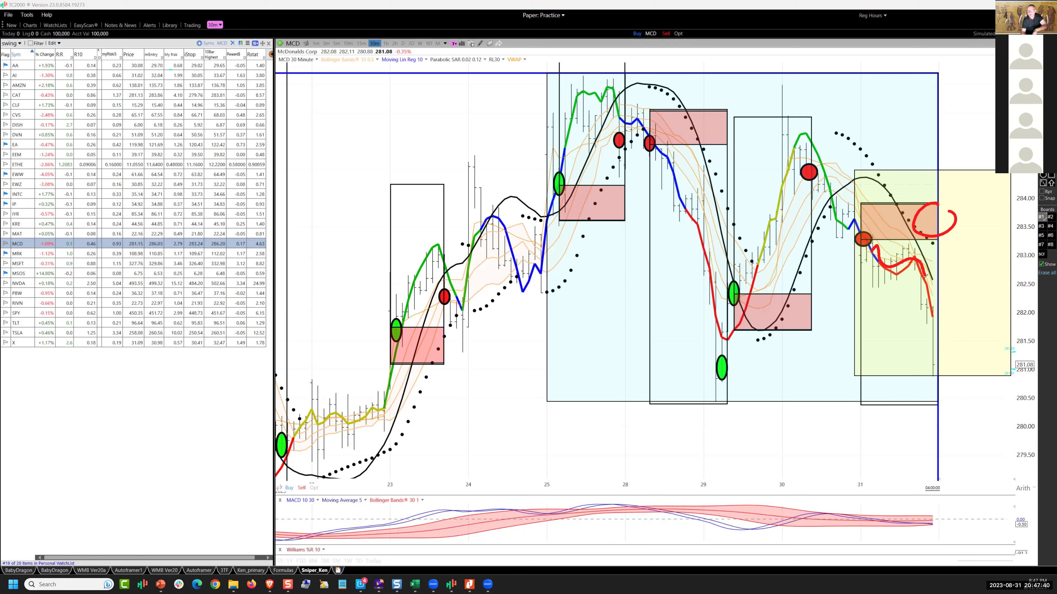
mouse_move(924, 263)
left_mouse_down()
mouse_move(919, 305)
mouse_move(936, 311)
mouse_move(939, 376)
mouse_move(1022, 362)
left_mouse_up()
left_click_drag(1013, 356, 1023, 363)
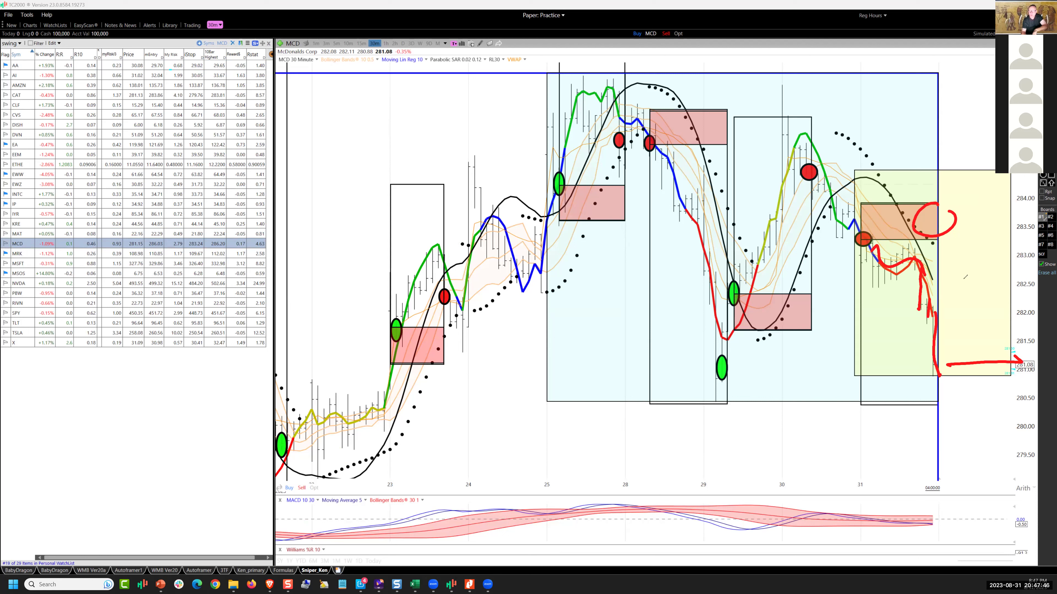
- Stack more red circles down MCD's 31 decline, write "3R" beside them and enclose the stack in a large curve
left_click_drag(969, 235, 957, 276)
left_click_drag(961, 317, 945, 364)
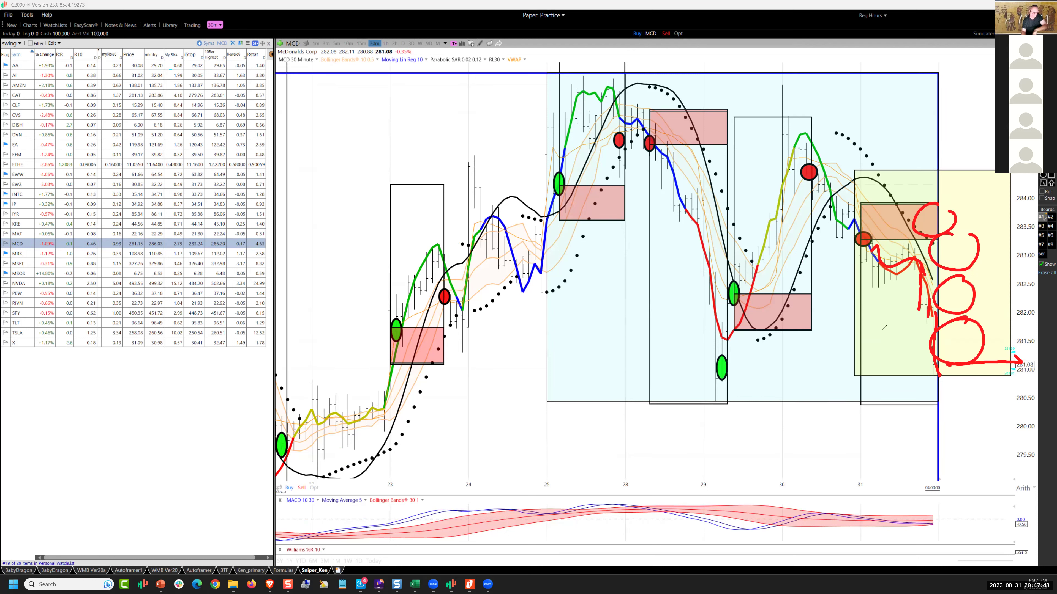
left_click_drag(878, 329, 872, 352)
left_click_drag(893, 340, 906, 333)
left_click_drag(965, 228, 918, 332)
left_click_drag(996, 231, 949, 363)
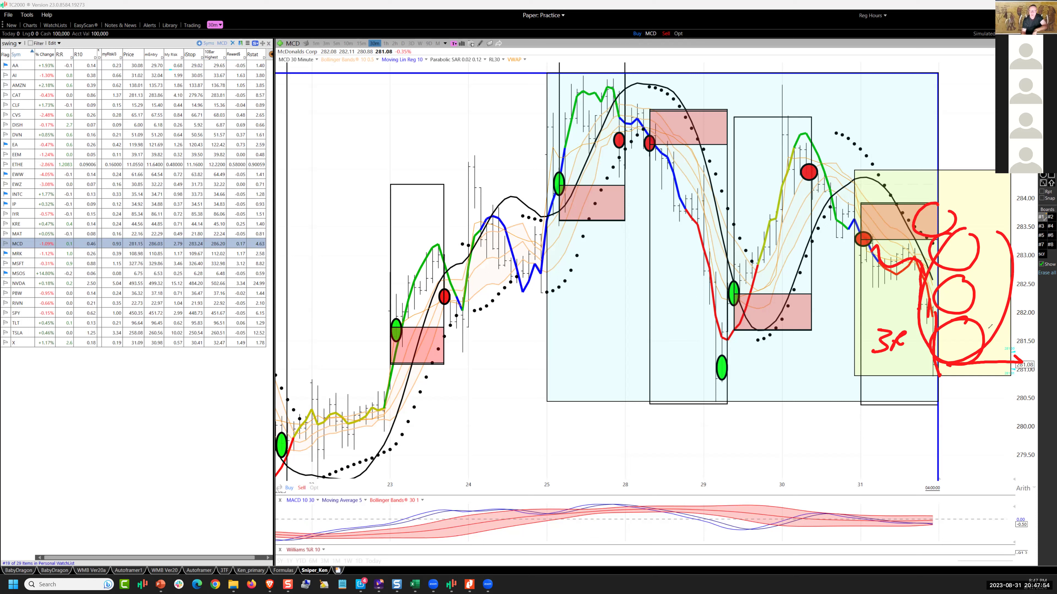
- Draw MCD's support line from the 29 low, circle the last low with a downward arrow, and add a lower target line with an arrow back to 22
mouse_move(761, 337)
left_mouse_down()
mouse_move(712, 340)
mouse_move(1031, 337)
left_mouse_up()
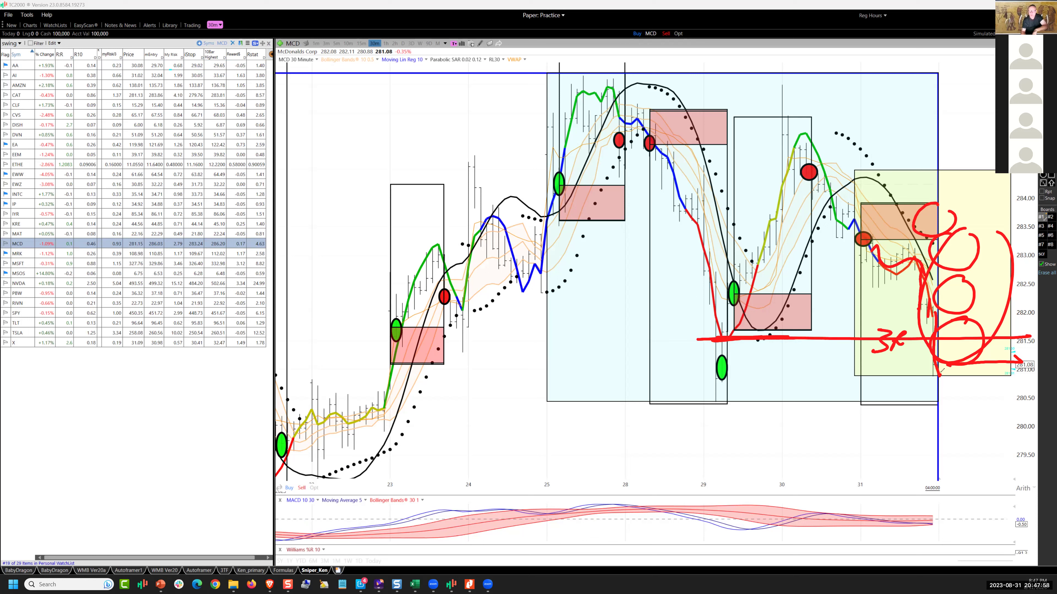
mouse_move(937, 371)
left_mouse_down()
mouse_move(930, 475)
mouse_move(959, 467)
left_mouse_up()
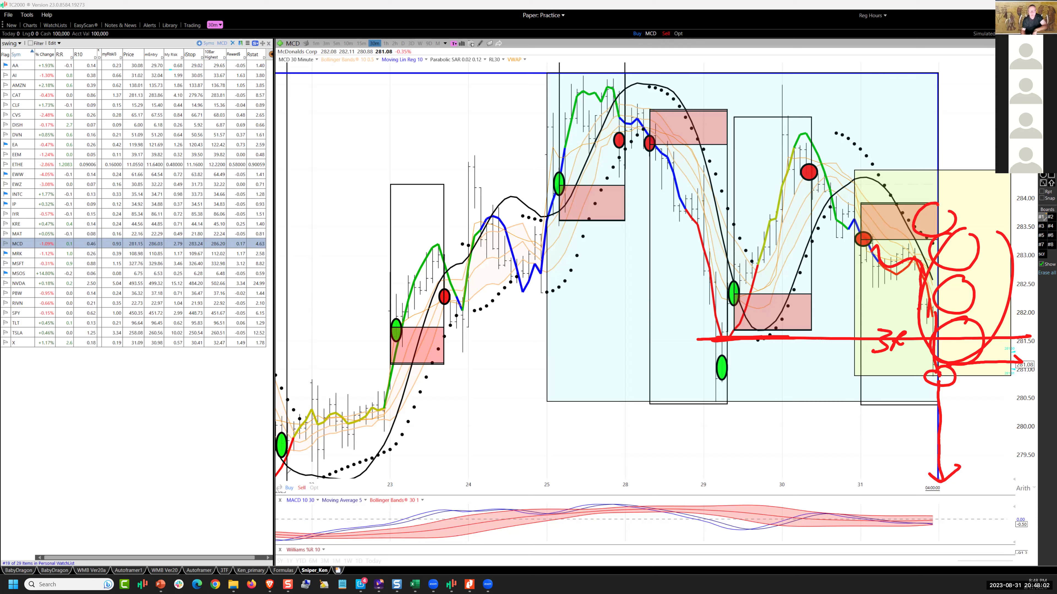
mouse_move(283, 474)
left_mouse_down()
mouse_move(894, 478)
mouse_move(1033, 458)
left_mouse_up()
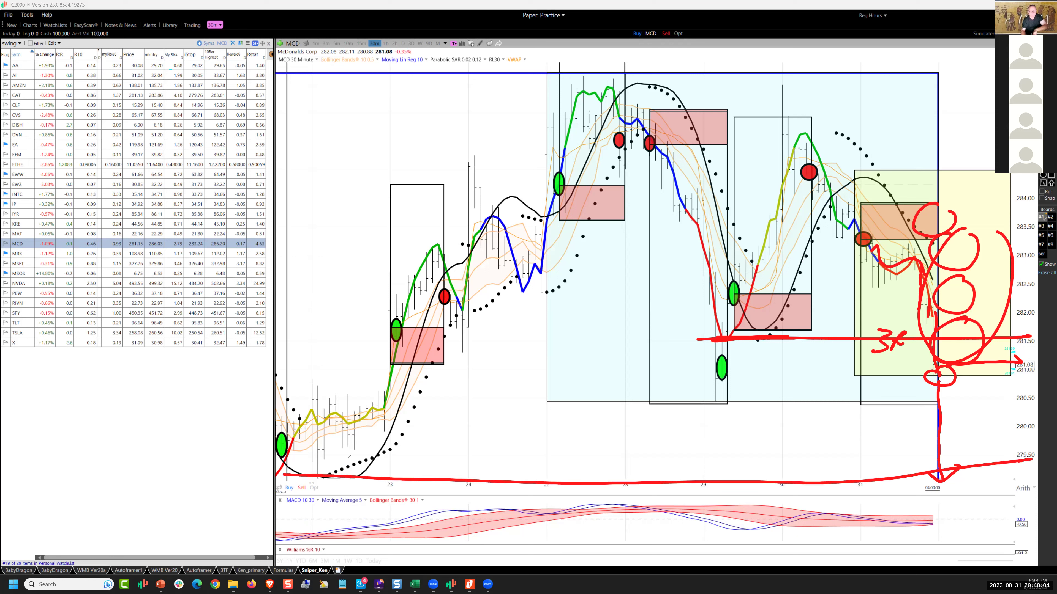
left_click_drag(349, 457, 365, 494)
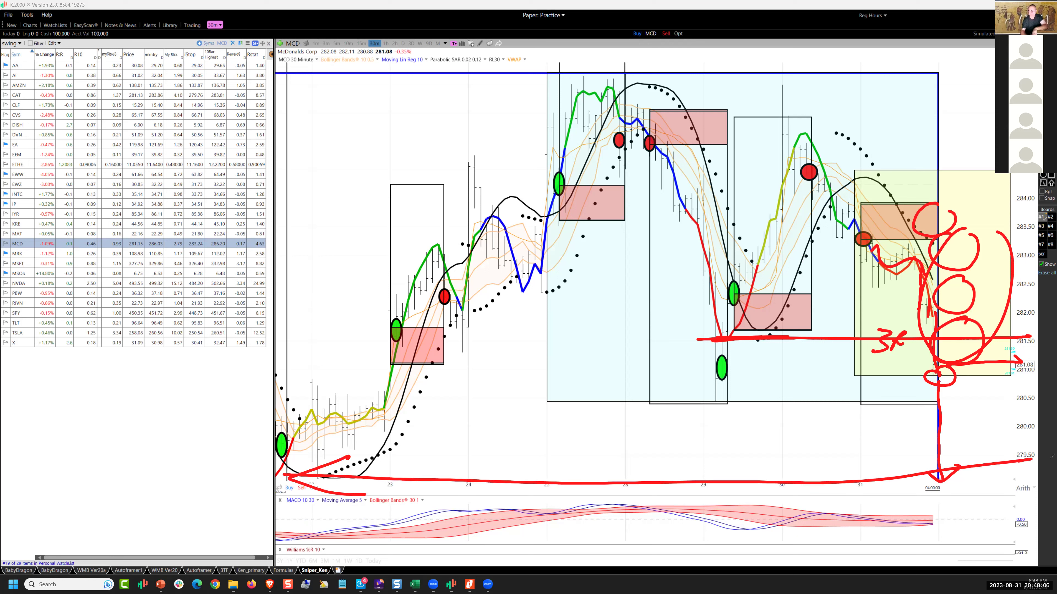
- Underline MCD's lower target level, clear the MCD drawings and bring up the MRK, MSFT and MSOS charts in turn
left_click_drag(969, 480, 1053, 480)
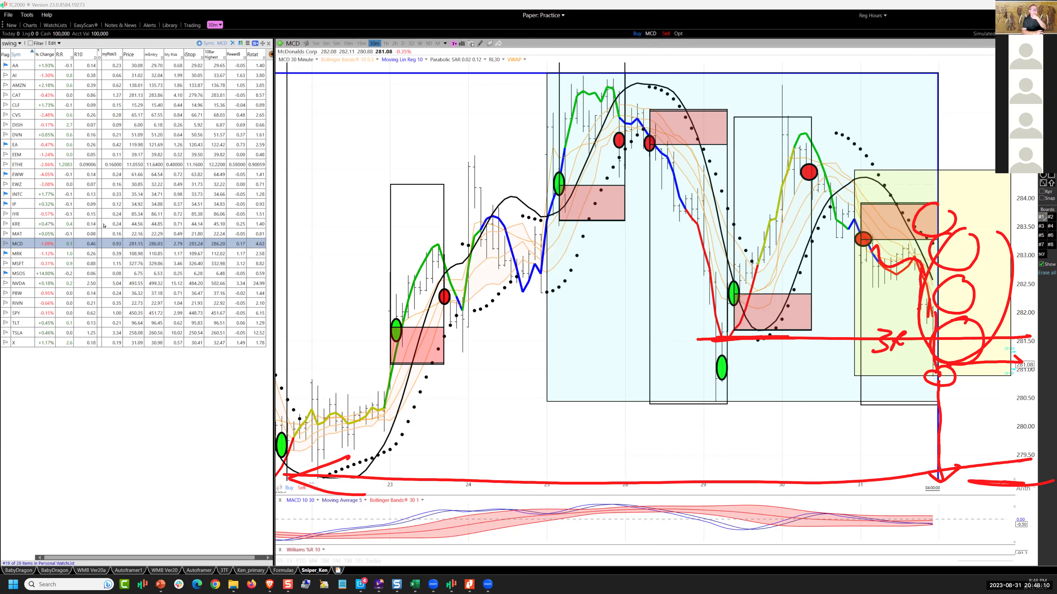
key("Escape")
key("space")
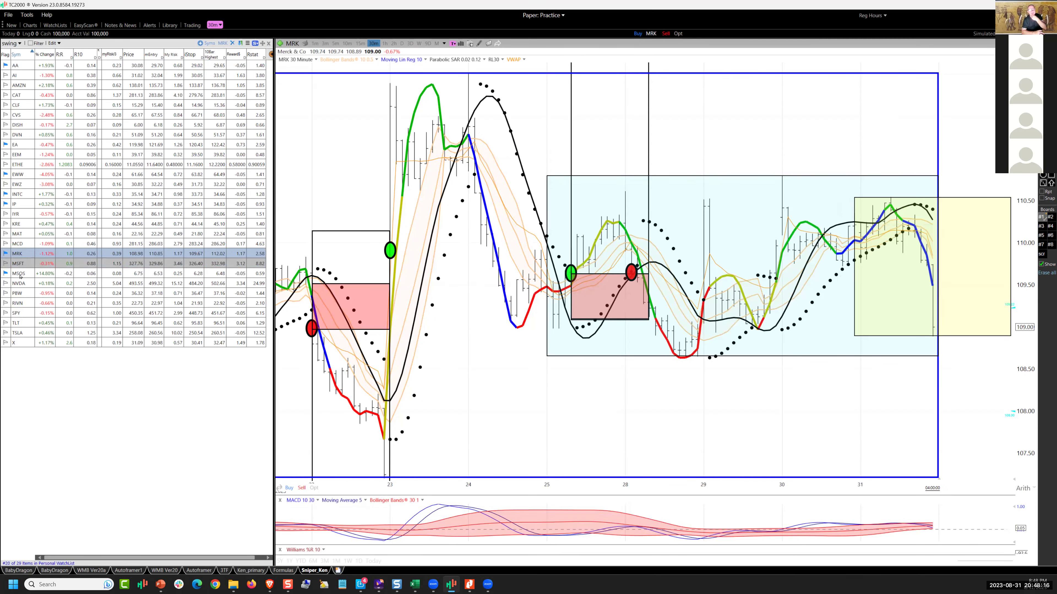
key("space")
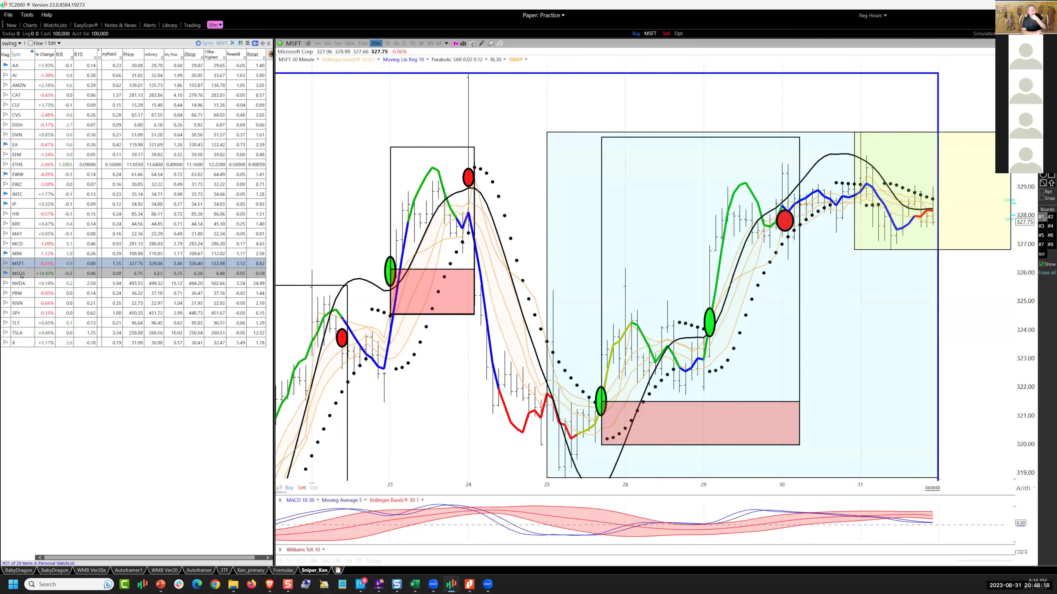
key("space")
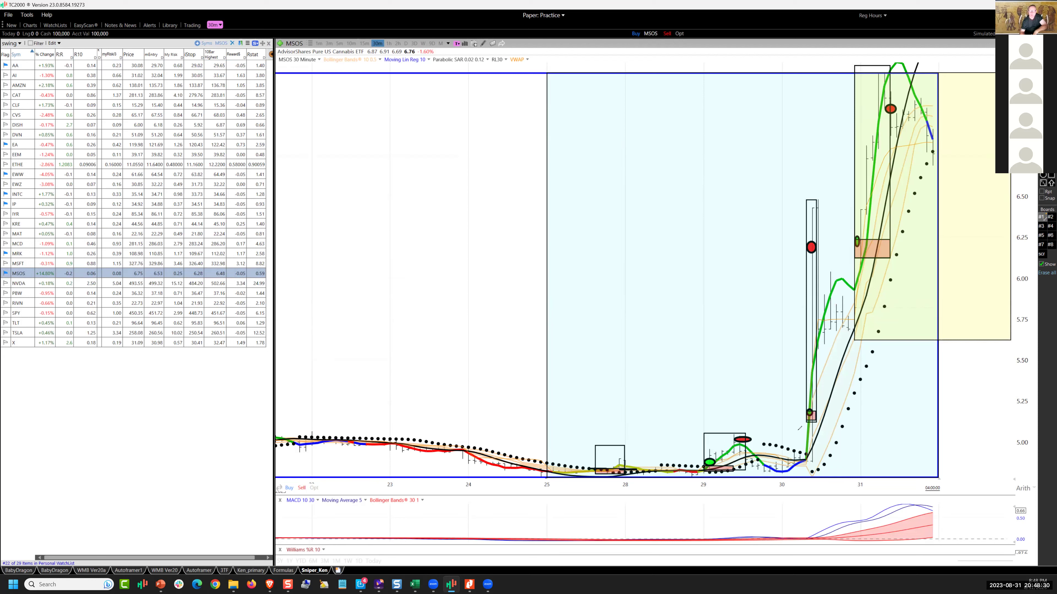
- On the MSOS chart, outline the 30 spike, trace the pullback under its low, and mark the 31 entry and its level
left_click_drag(769, 260, 796, 430)
left_click_drag(769, 260, 856, 320)
mouse_move(858, 242)
left_mouse_down()
mouse_move(877, 257)
mouse_move(836, 242)
mouse_move(863, 242)
left_mouse_up()
left_click_drag(857, 184, 859, 236)
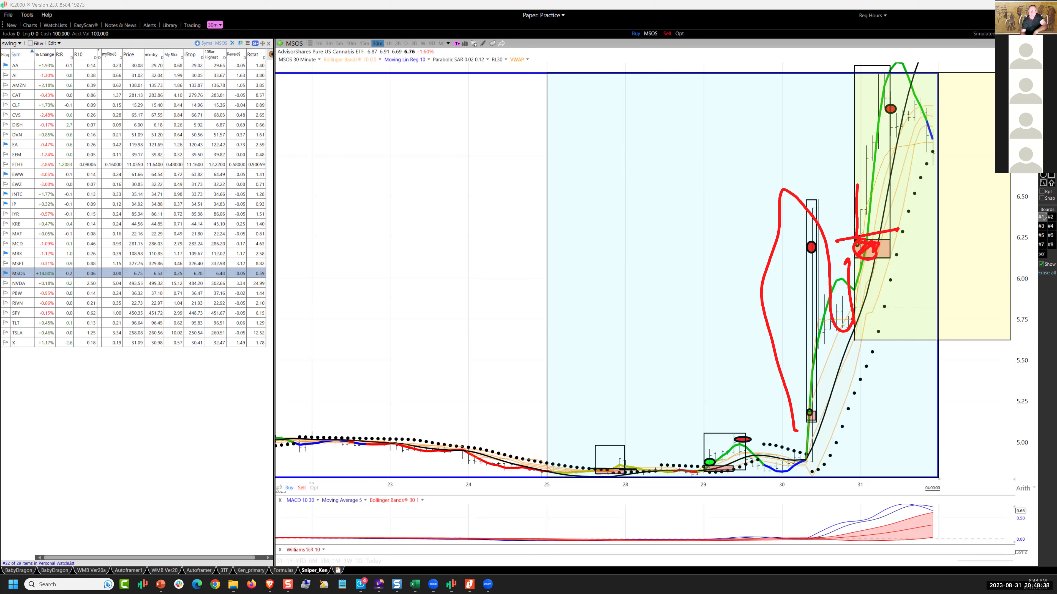
- Draw MSOS's exit level, stack red circles up the 31 rise from the entry, and write a circled "5R" beside them
mouse_move(856, 185)
left_mouse_down()
mouse_move(882, 64)
mouse_move(892, 109)
mouse_move(995, 95)
left_mouse_up()
mouse_move(889, 216)
left_mouse_down()
mouse_move(883, 226)
mouse_move(890, 193)
left_mouse_up()
mouse_move(887, 165)
left_mouse_down()
mouse_move(897, 182)
mouse_move(882, 177)
left_mouse_up()
left_click_drag(888, 156, 899, 126)
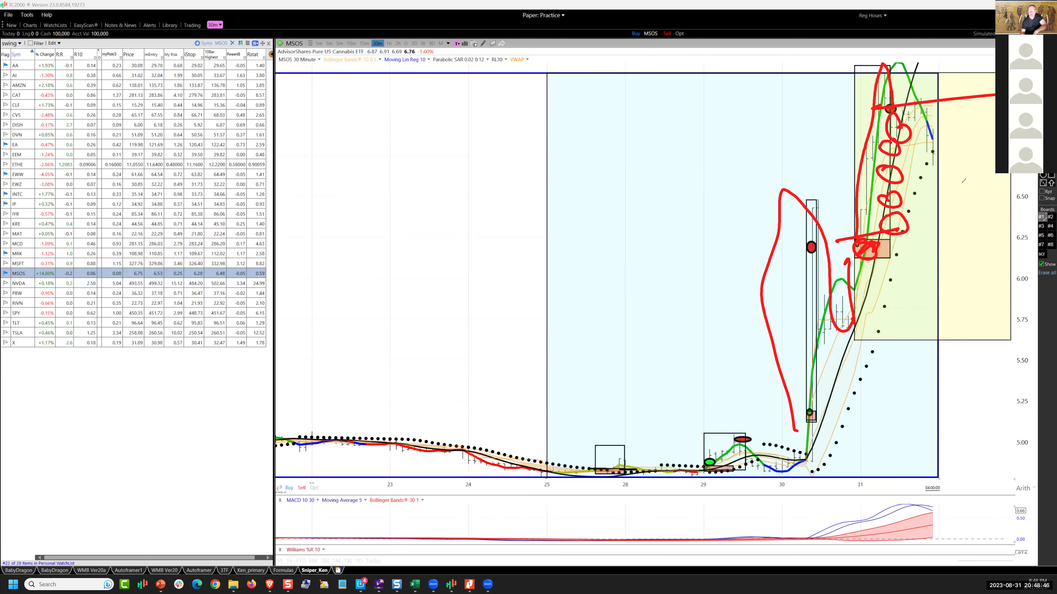
left_click_drag(978, 171, 963, 202)
mouse_move(979, 172)
left_mouse_down()
mouse_move(995, 169)
mouse_move(1042, 201)
left_mouse_up()
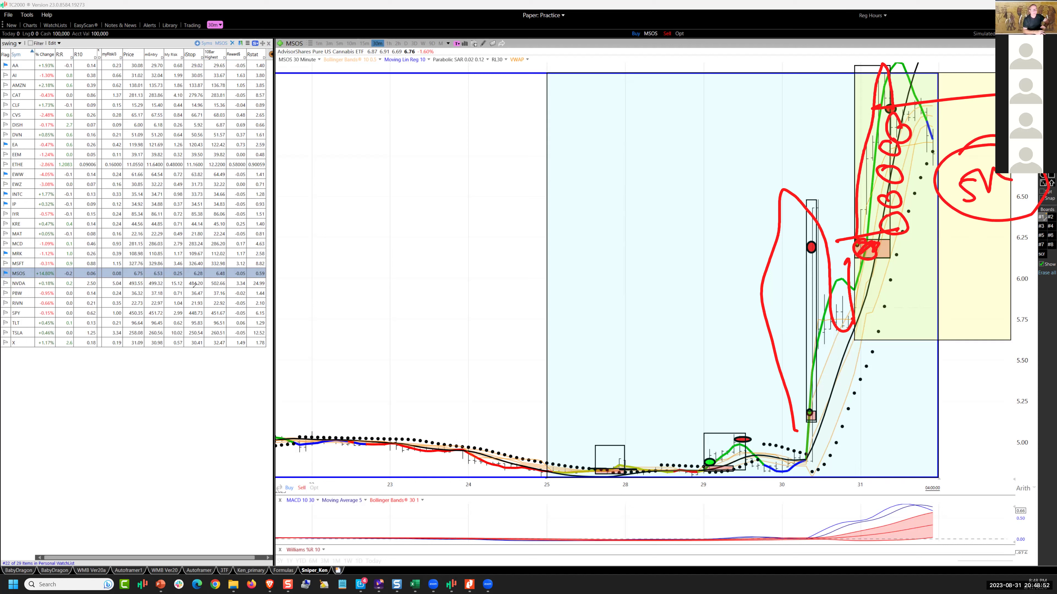
- Clear the MSOS drawings and review the NVDA, PBW, RIVN and SPY charts
left_click(34, 295)
scroll(27, 287, "up", 4)
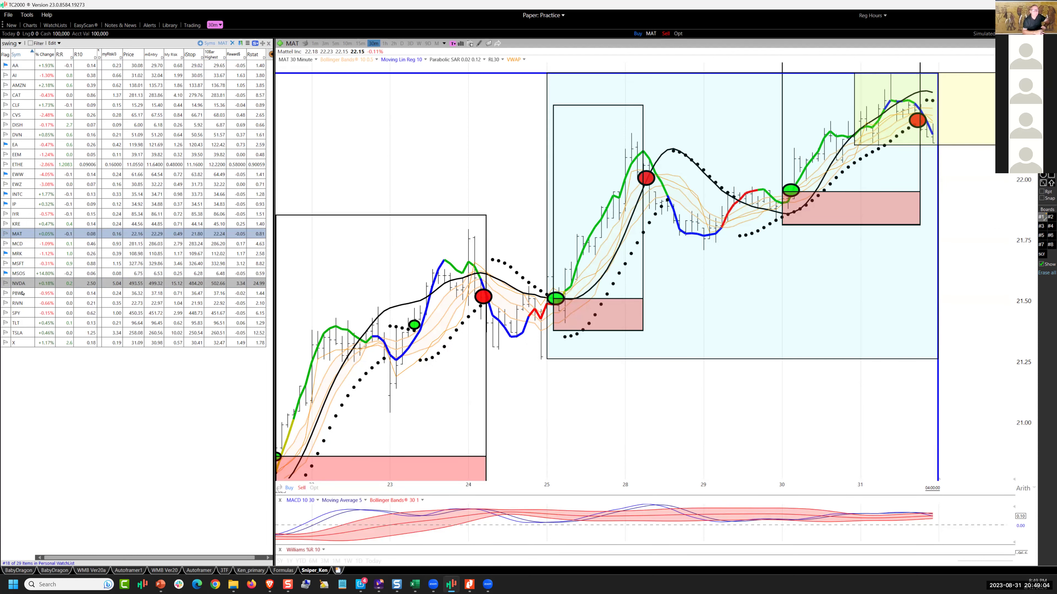
left_click(24, 294)
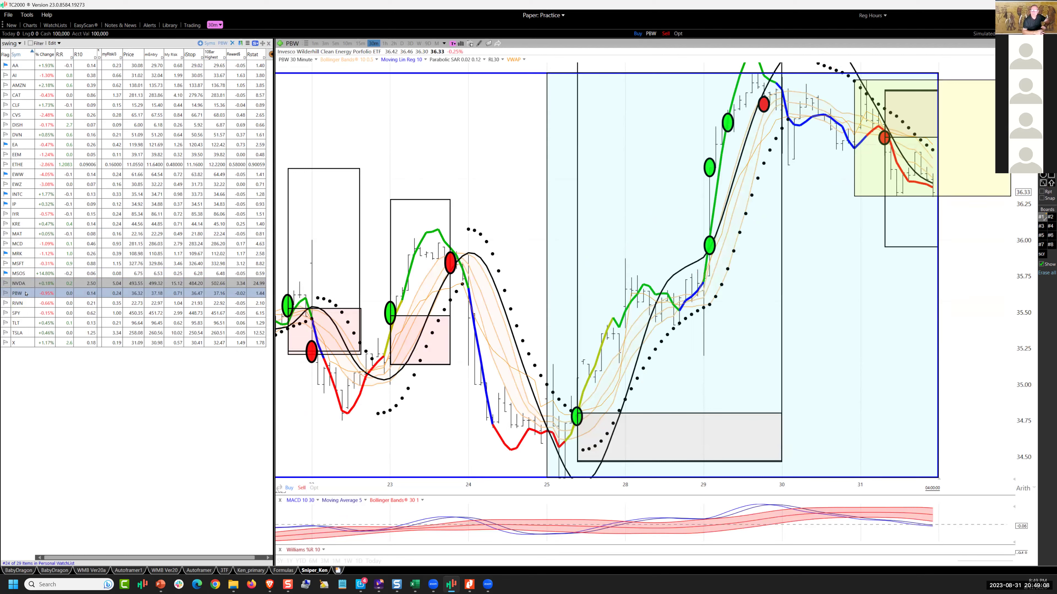
key("Up")
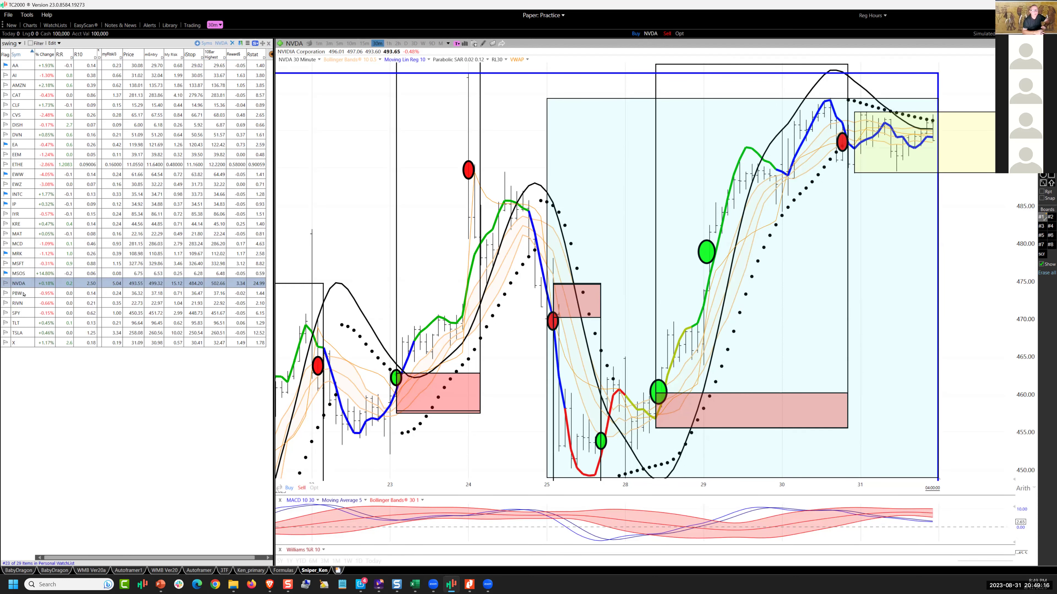
key("Down")
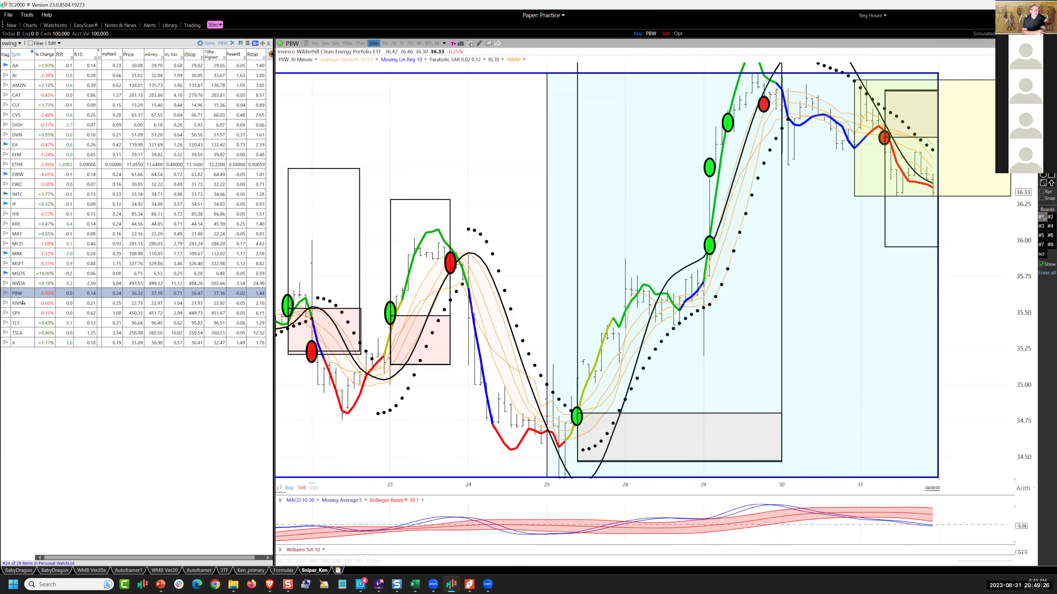
key("Down")
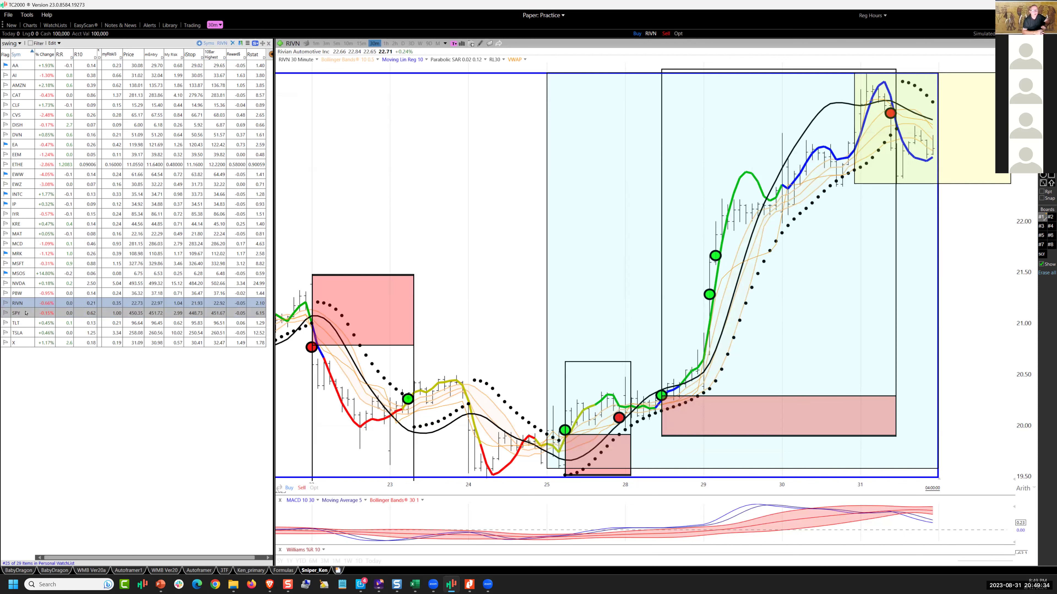
key("Down")
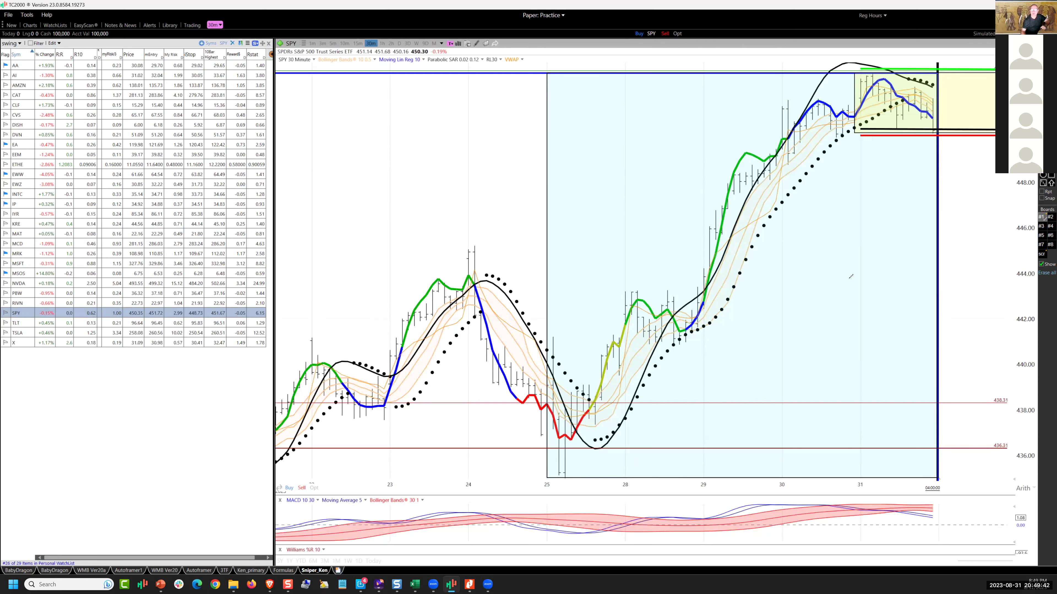
- Sketch a large I-shaped mark in the blank area below SPY's latest prices
left_click_drag(868, 273, 874, 322)
left_click_drag(838, 275, 922, 258)
left_click_drag(850, 331, 931, 318)
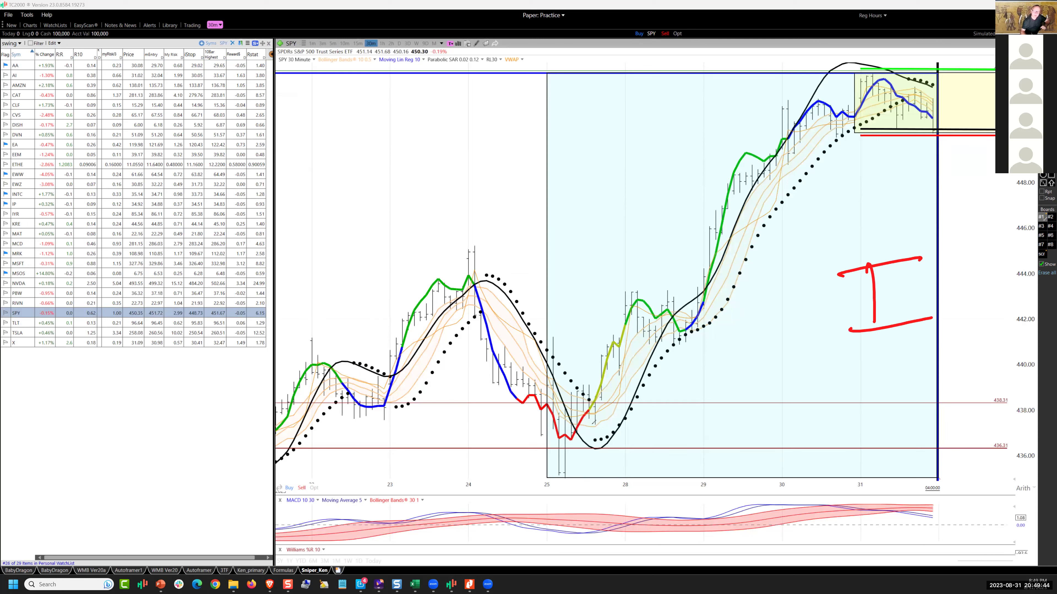
- Circle SPY's 25 low, trace the drop and rebound through it, and circle the 28 consolidation with an upward arrow inside
left_click_drag(587, 434, 562, 431)
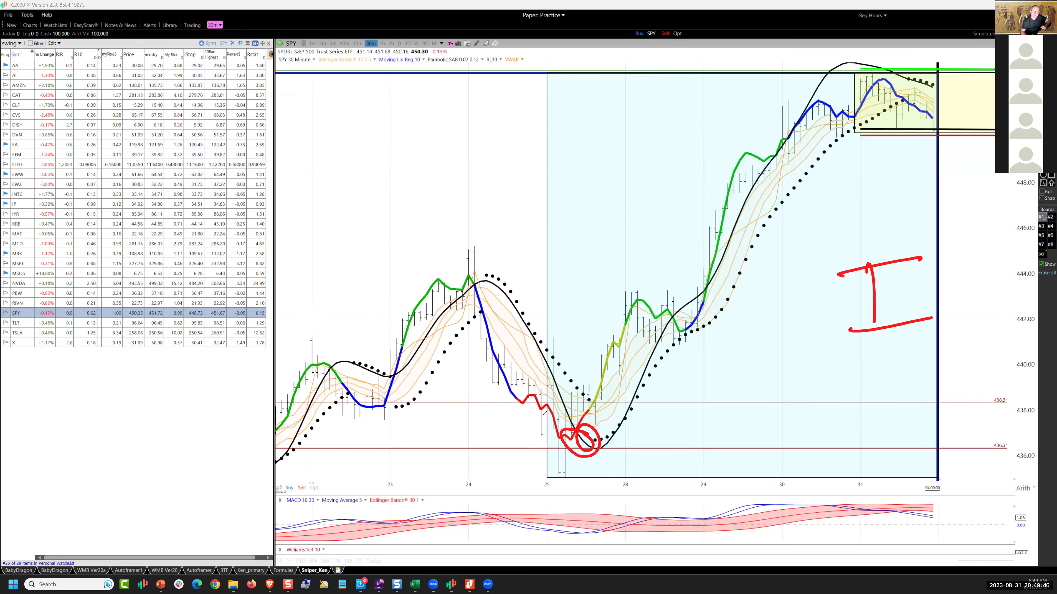
left_click_drag(469, 304, 608, 364)
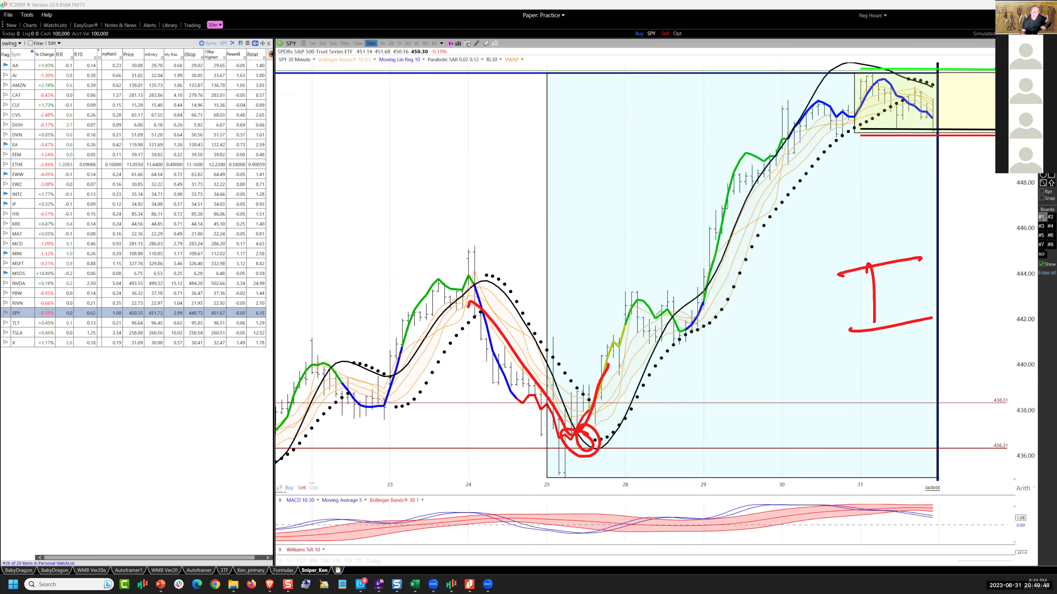
mouse_move(690, 312)
left_mouse_down()
mouse_move(700, 333)
mouse_move(651, 301)
left_mouse_up()
left_click_drag(647, 345, 671, 318)
left_click_drag(657, 319, 673, 330)
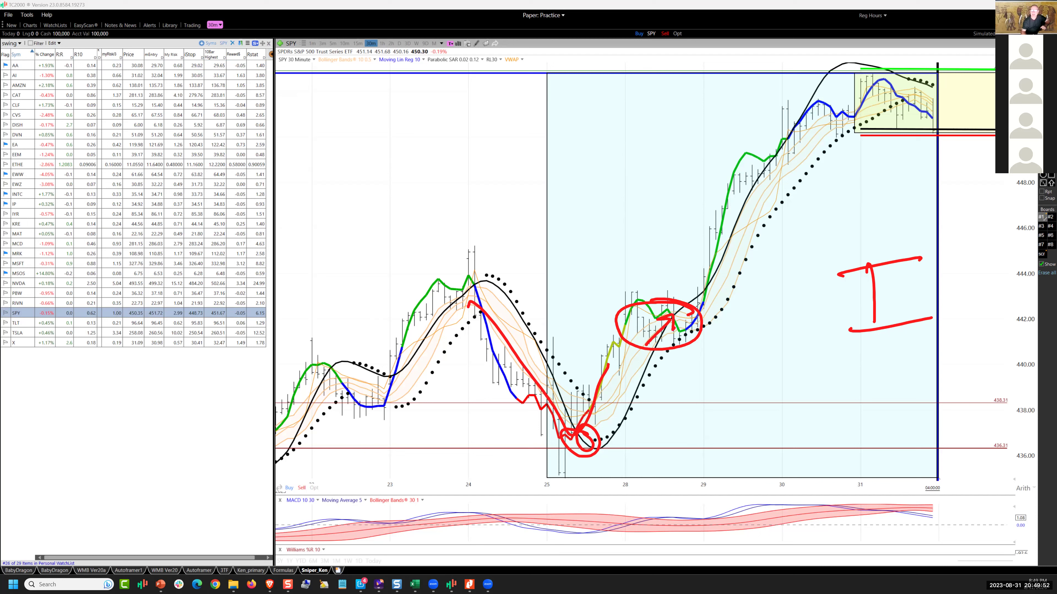
- Circle SPY's 29 rally and 30 advance with upward arrows, and trace the 31 rollover down to the last price
left_click_drag(694, 287, 702, 309)
left_click_drag(715, 265, 727, 177)
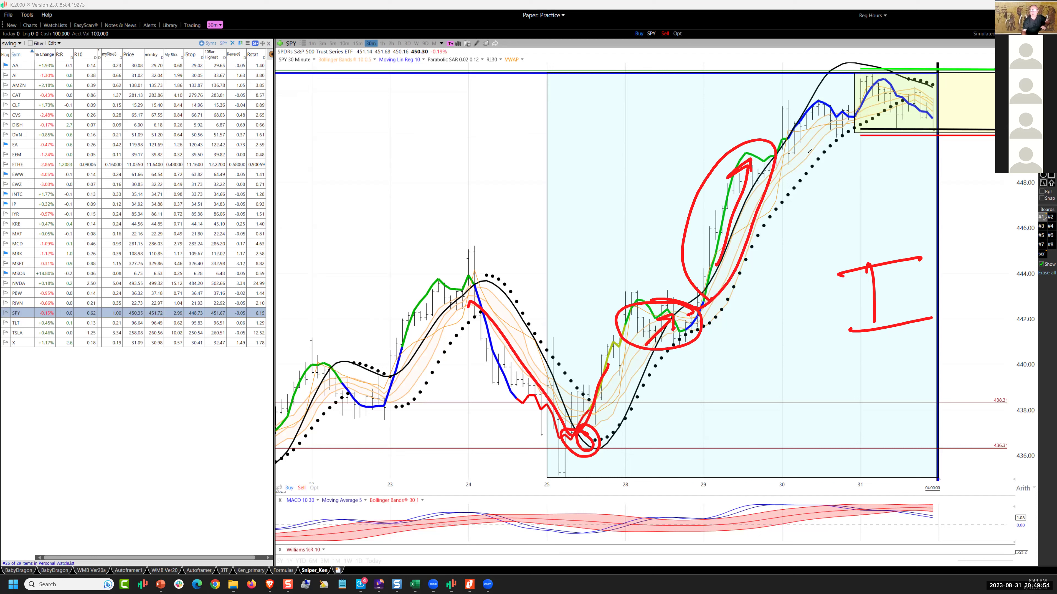
mouse_move(767, 149)
left_mouse_down()
mouse_move(840, 120)
mouse_move(846, 137)
left_mouse_up()
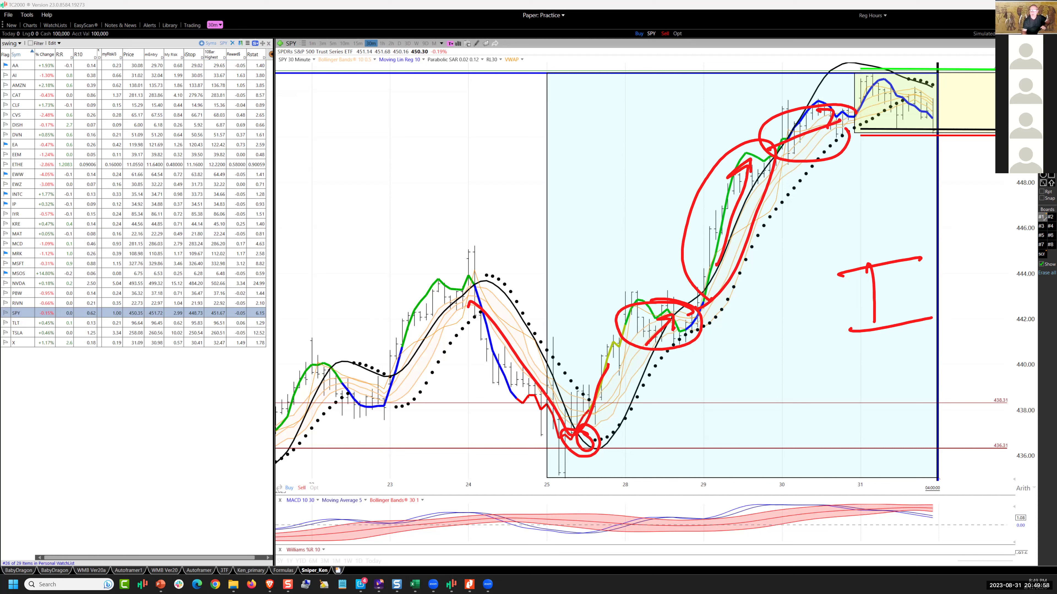
left_click_drag(863, 95, 936, 126)
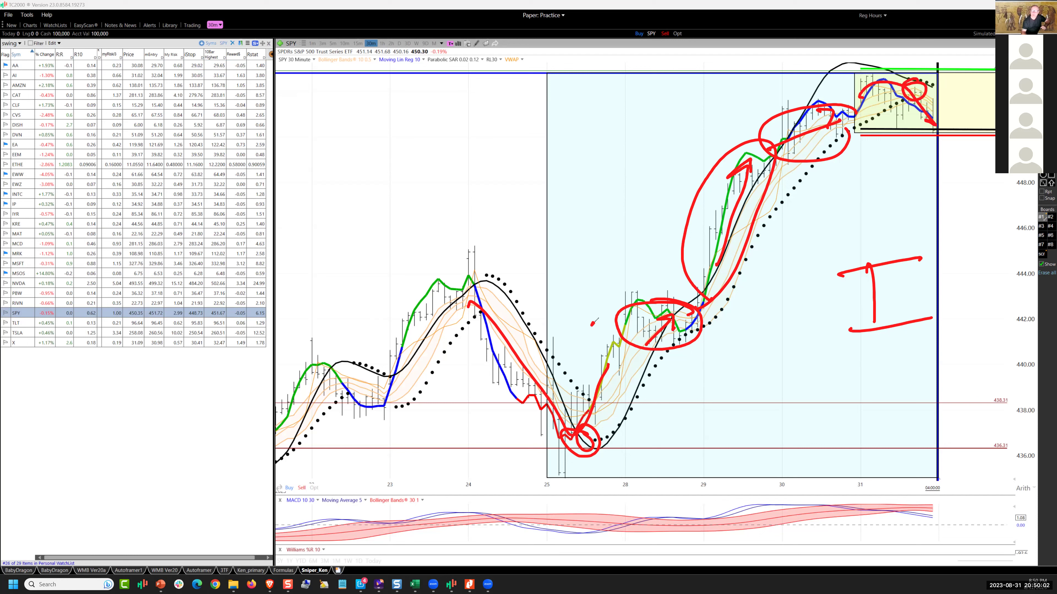
- Draw a large arc over SPY's whole advance, a tall arrow up to the 30 high, and a downward arrow beyond the last bar
mouse_move(592, 325)
left_mouse_down()
mouse_move(976, 103)
mouse_move(967, 134)
left_mouse_up()
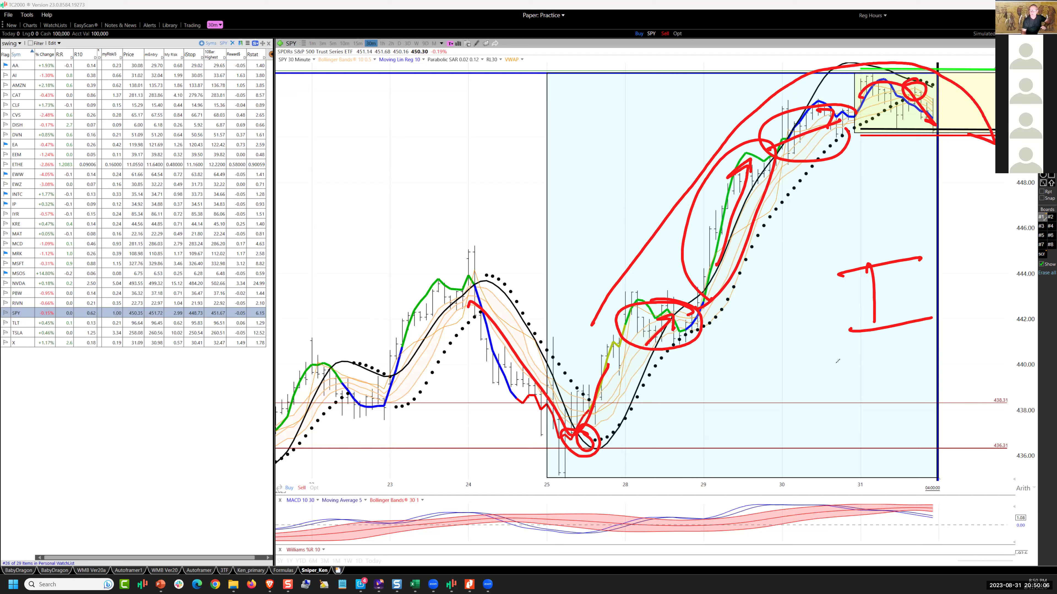
mouse_move(791, 406)
left_mouse_down()
mouse_move(793, 425)
mouse_move(822, 87)
left_mouse_up()
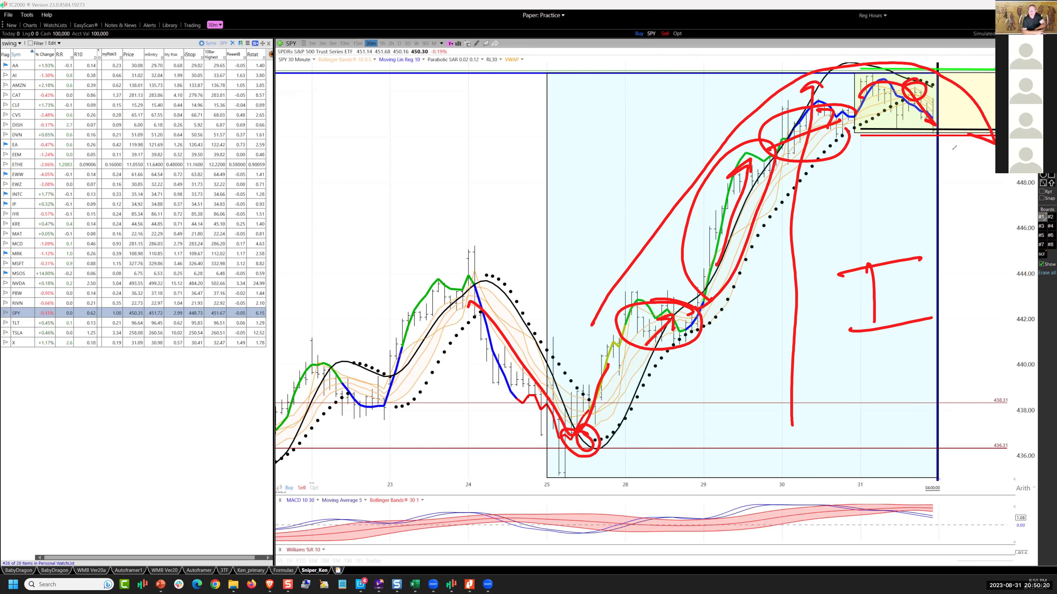
mouse_move(952, 149)
left_mouse_down()
mouse_move(945, 247)
mouse_move(956, 255)
left_mouse_up()
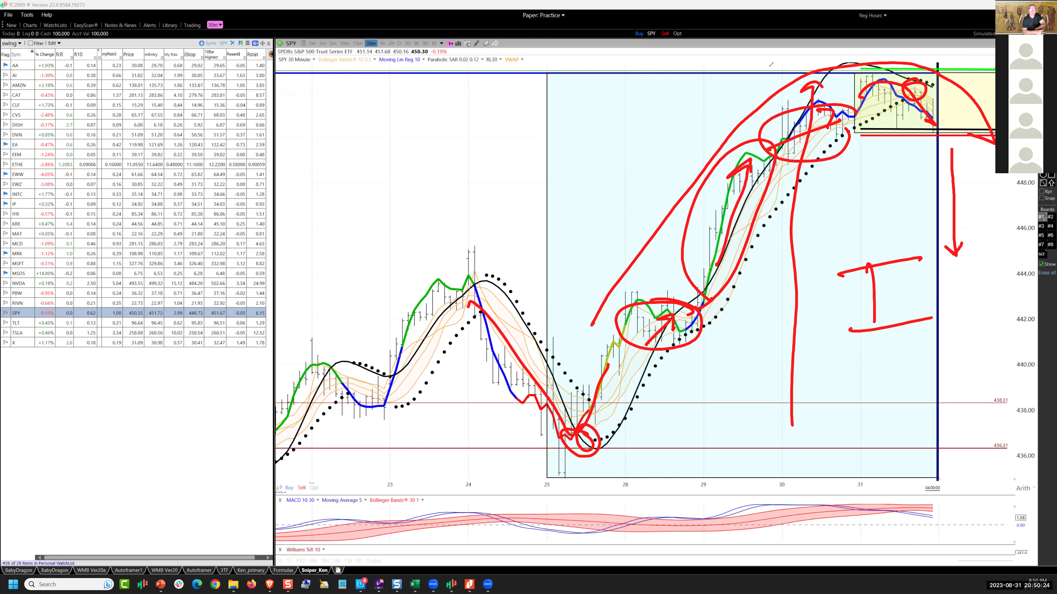
- Clear the SPY drawings, scribble a circle over the latest 31 prices, and draw upward and downward breakout arrows from it
key("e")
mouse_move(906, 101)
left_mouse_down()
mouse_move(941, 98)
mouse_move(942, 109)
mouse_move(922, 112)
left_mouse_up()
mouse_move(948, 66)
left_mouse_down()
mouse_move(936, 119)
mouse_move(971, 174)
mouse_move(978, 161)
left_mouse_up()
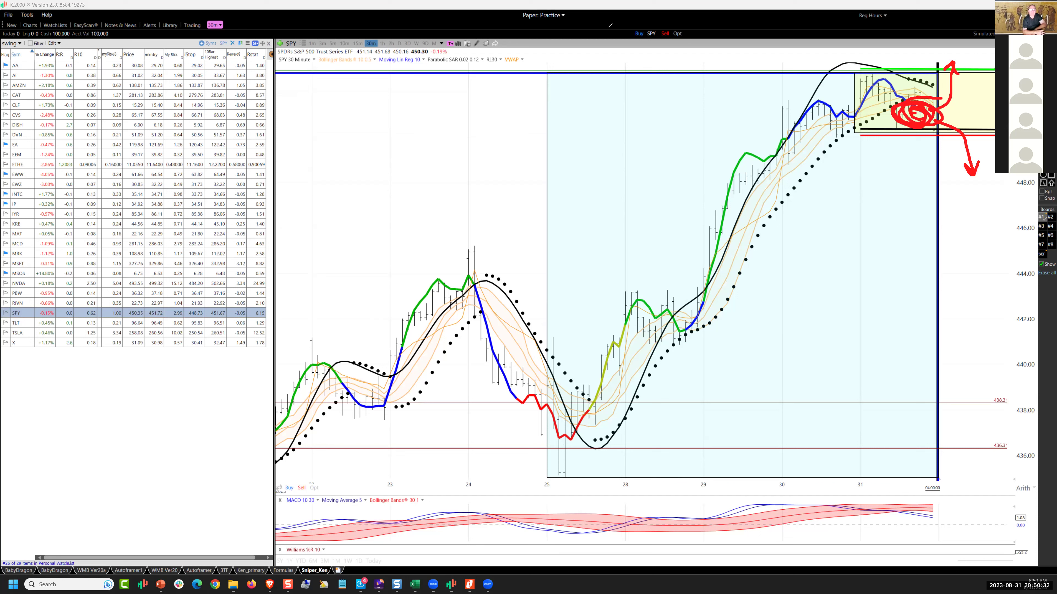
- Clear the SPY breakout drawings and review the TLT, TSLA and X charts
key("Escape")
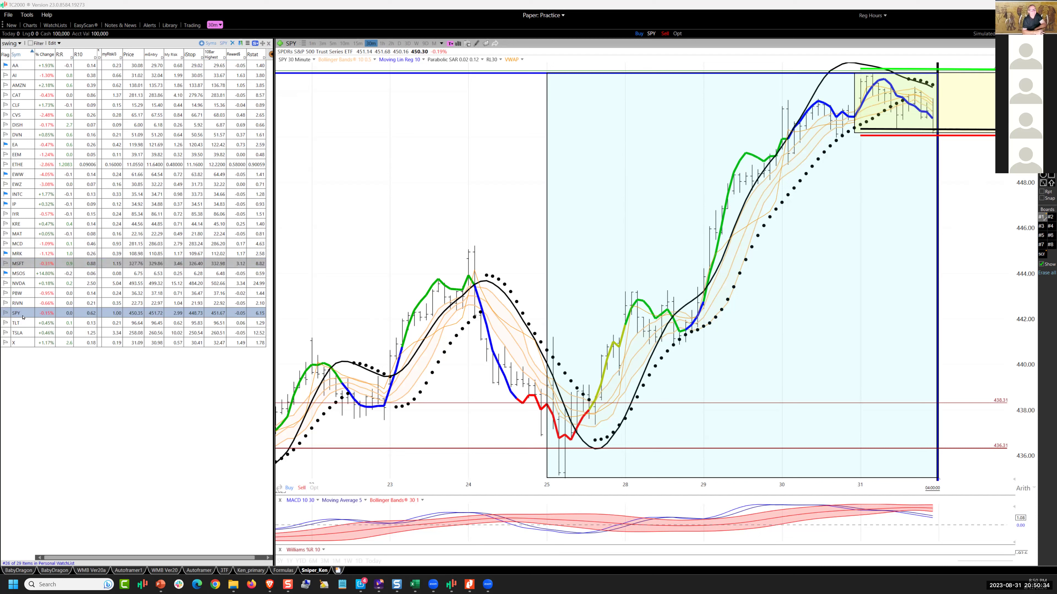
left_click(20, 331)
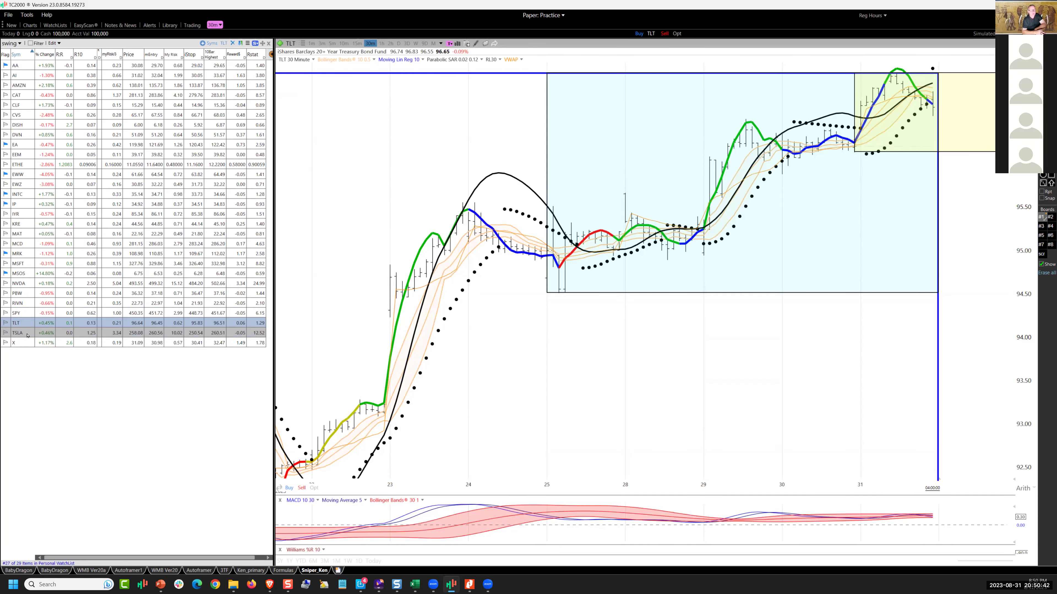
left_click(27, 335)
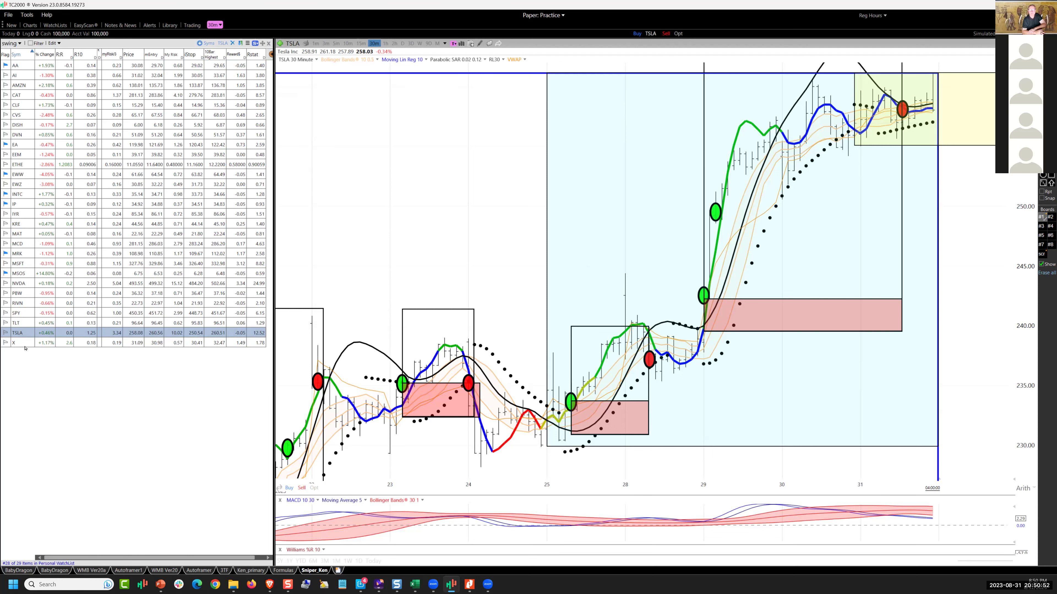
left_click(25, 345)
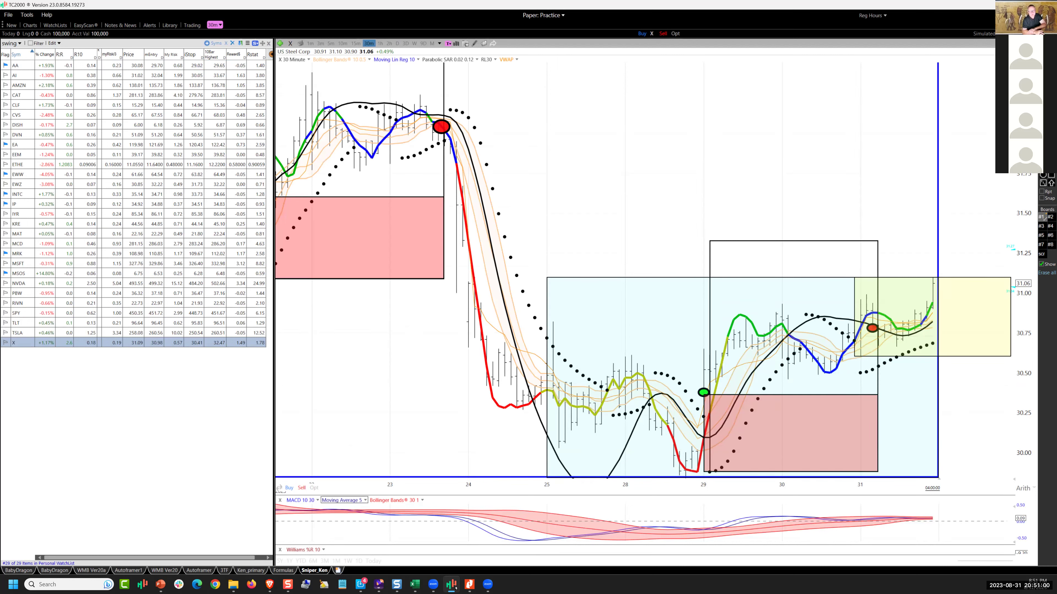
- Switch to stod20230831aa.png in Snagit Editor, outline the sideways price action before the jump in blue, and draw a zigzag inside it
mouse_move(466, 588)
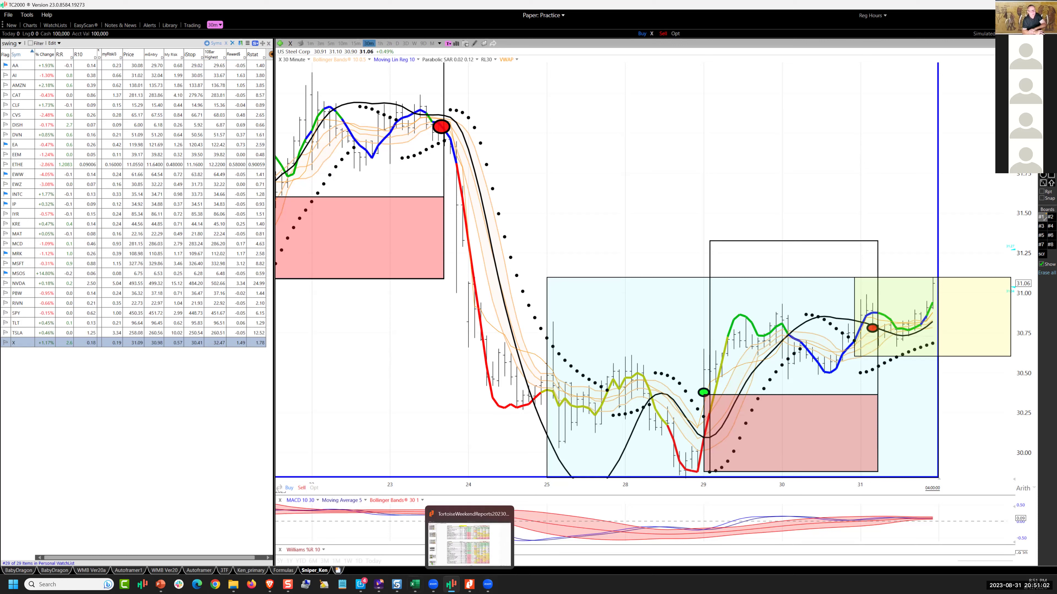
mouse_move(397, 585)
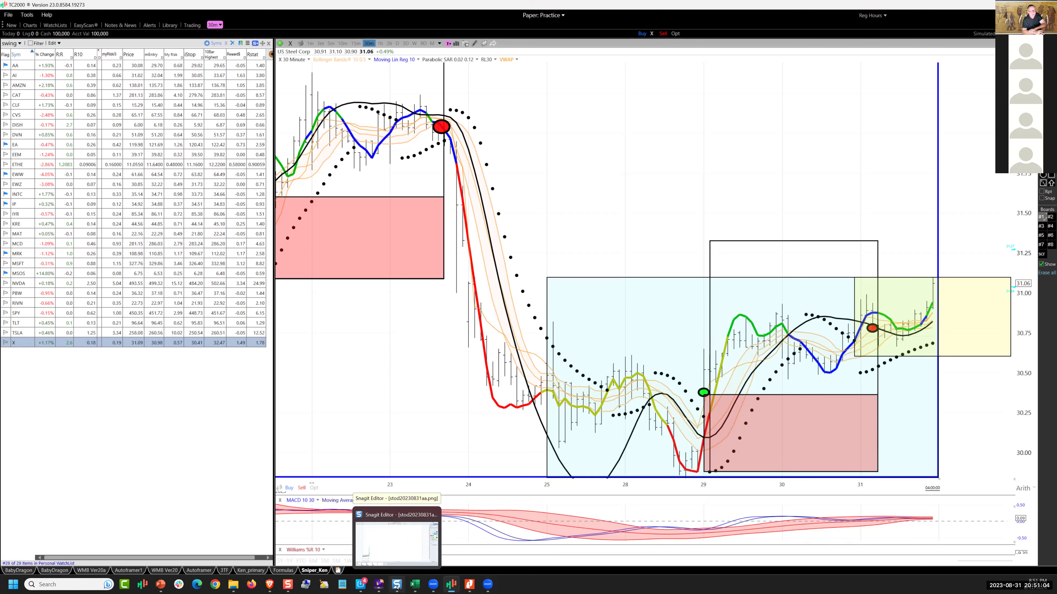
left_click(398, 585)
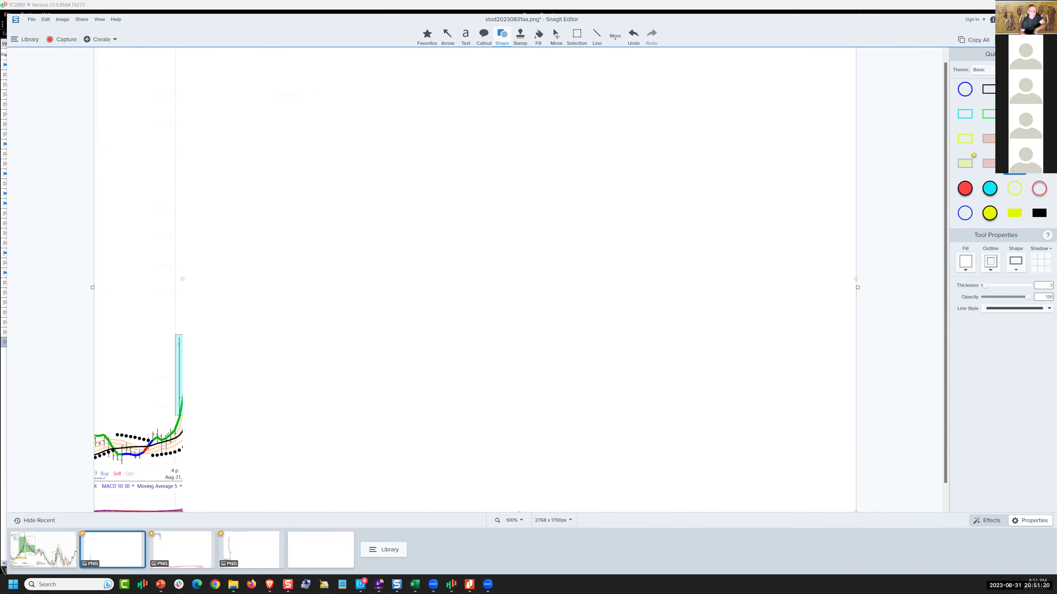
mouse_move(167, 435)
left_mouse_down()
mouse_move(167, 465)
mouse_move(164, 446)
left_mouse_up()
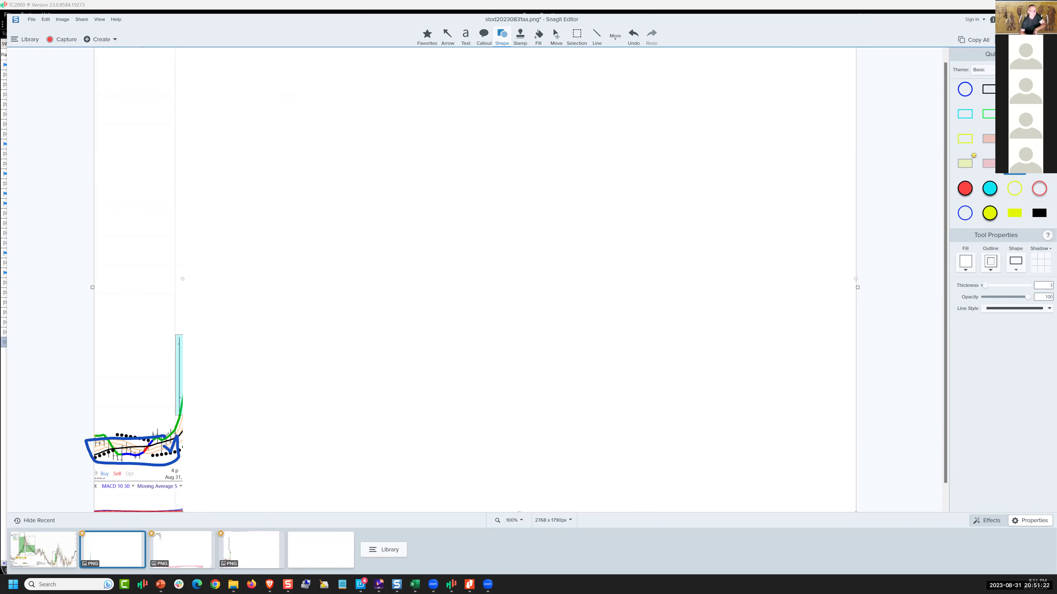
left_click_drag(99, 457, 165, 445)
left_click_drag(99, 456, 87, 462)
- Draw a vertical blue line beside the light-blue box and horizontal lines across the box's high and low
mouse_move(153, 342)
left_mouse_down()
mouse_move(170, 344)
mouse_move(172, 414)
left_mouse_up()
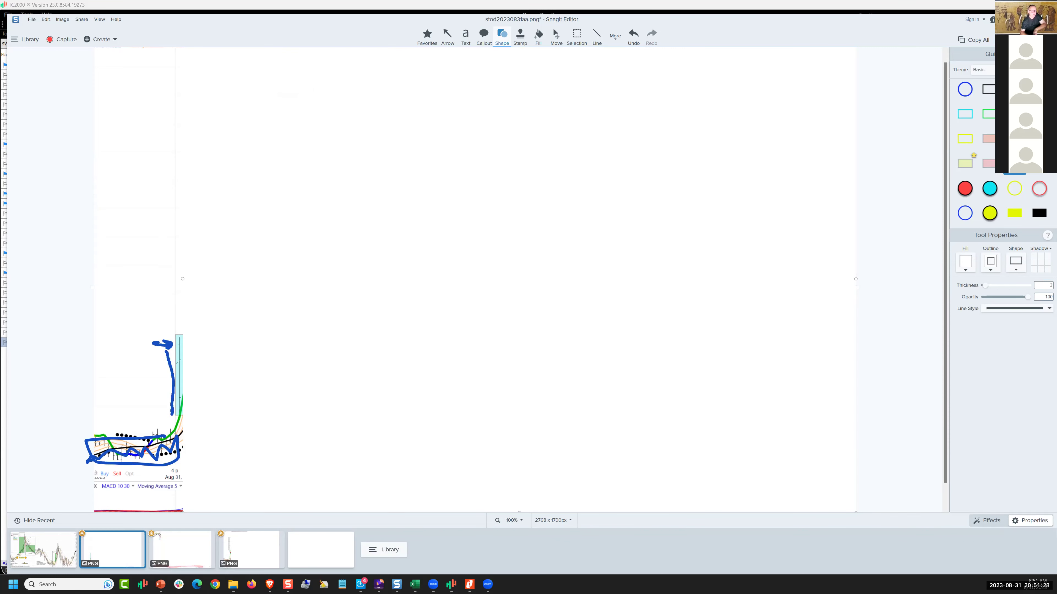
left_click_drag(157, 342, 203, 340)
left_click_drag(166, 416, 216, 410)
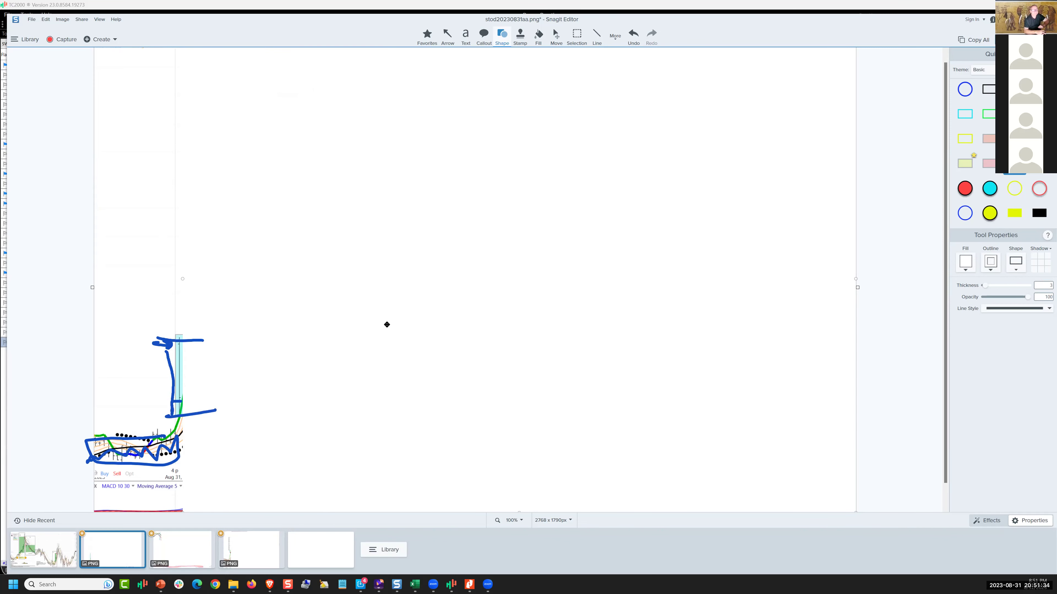
- Slide the white cover to expose bars up to the first red exit marker, and stack three blue circles beside the trade with +3
left_click_drag(387, 325, 391, 325)
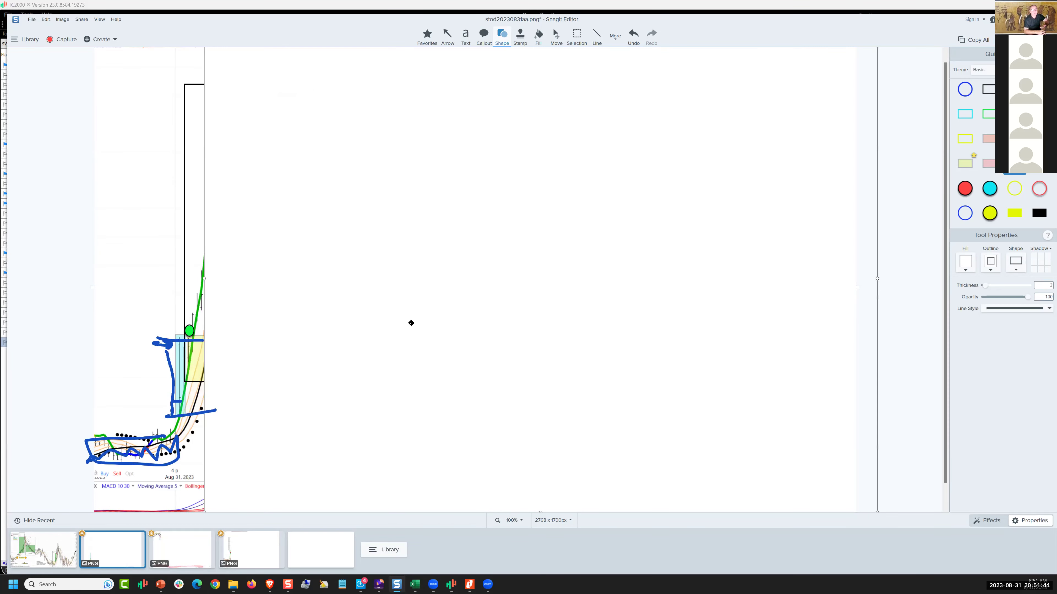
left_click_drag(411, 323, 525, 335)
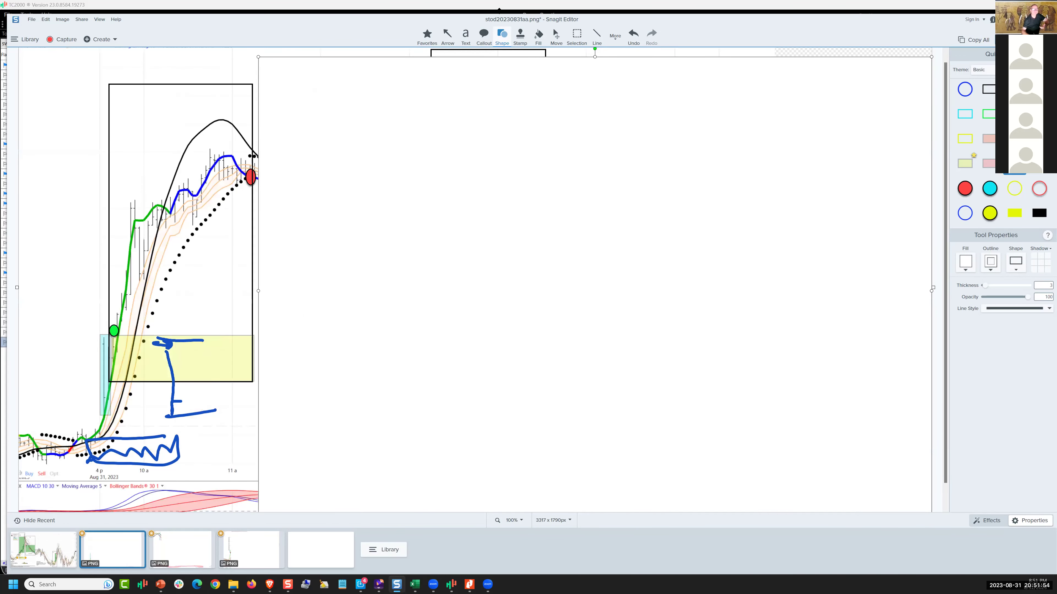
left_click_drag(258, 286, 257, 288)
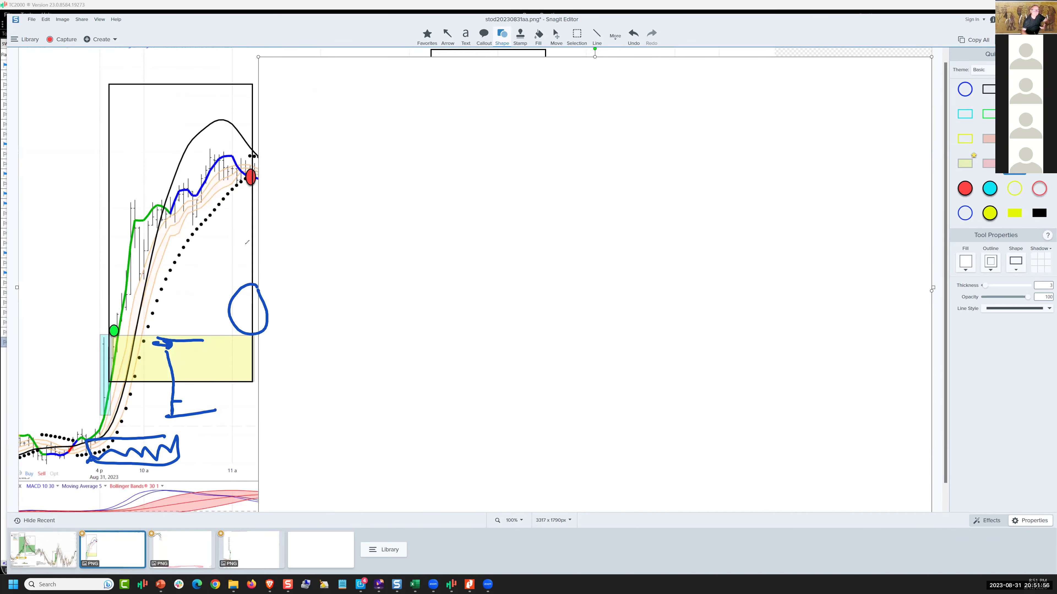
left_click_drag(245, 245, 237, 252)
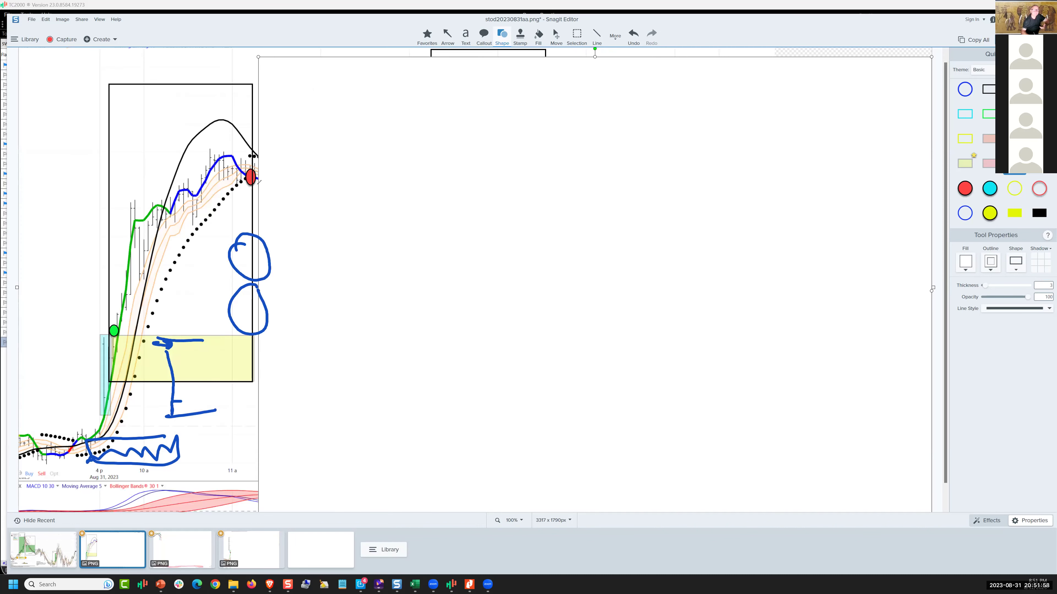
mouse_move(251, 184)
left_mouse_down()
mouse_move(279, 212)
mouse_move(246, 188)
left_mouse_up()
left_click_drag(181, 269, 196, 264)
mouse_move(192, 254)
left_mouse_down()
mouse_move(196, 275)
mouse_move(202, 267)
left_mouse_up()
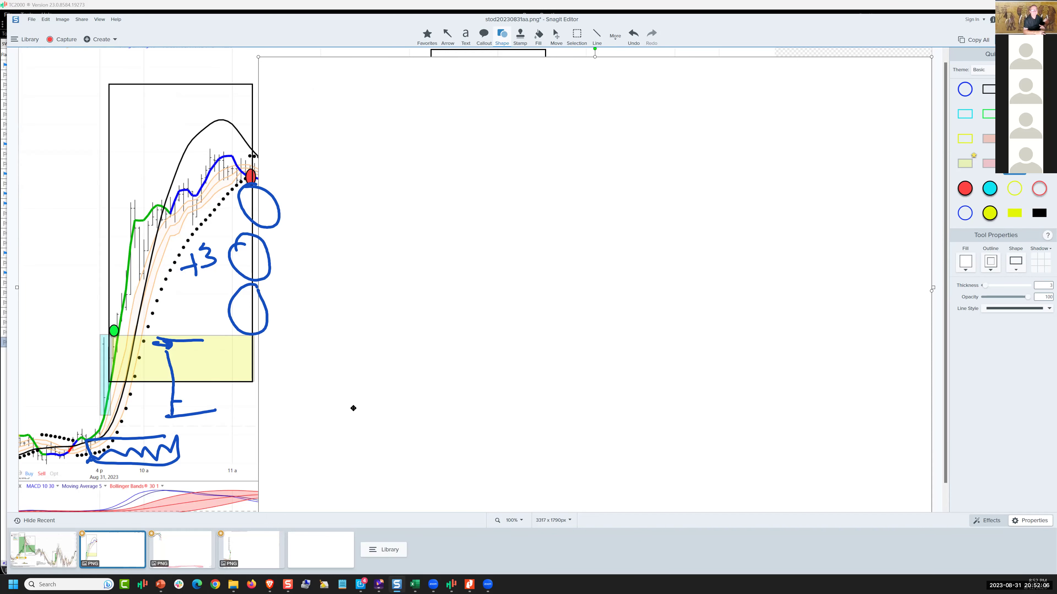
- Slide the white cover to the second green entry marker and mark the first exit, the pullback low and that entry in red
left_click_drag(369, 409, 488, 413)
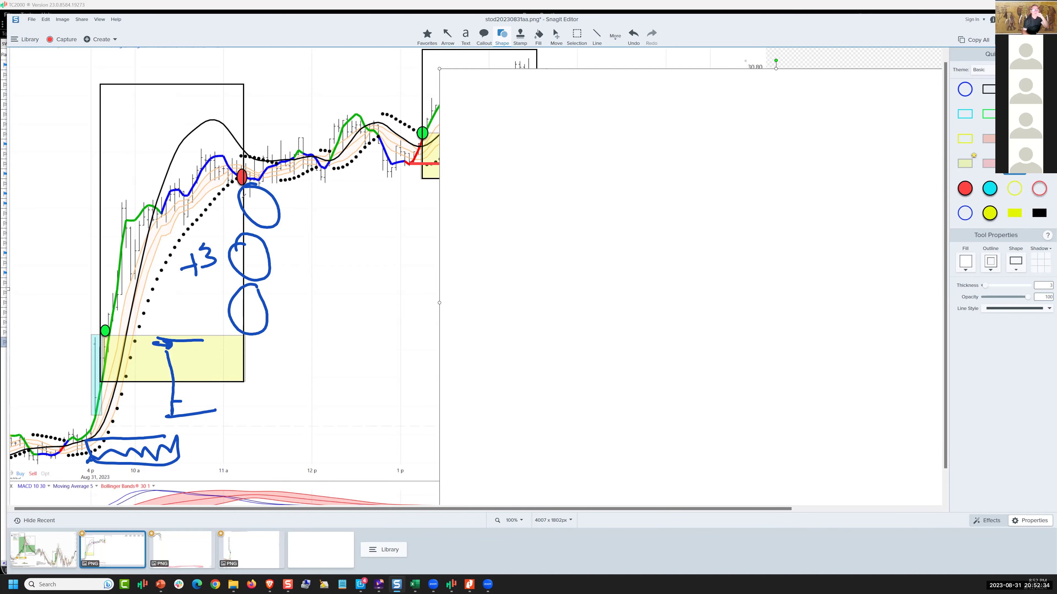
left_click_drag(235, 192, 286, 187)
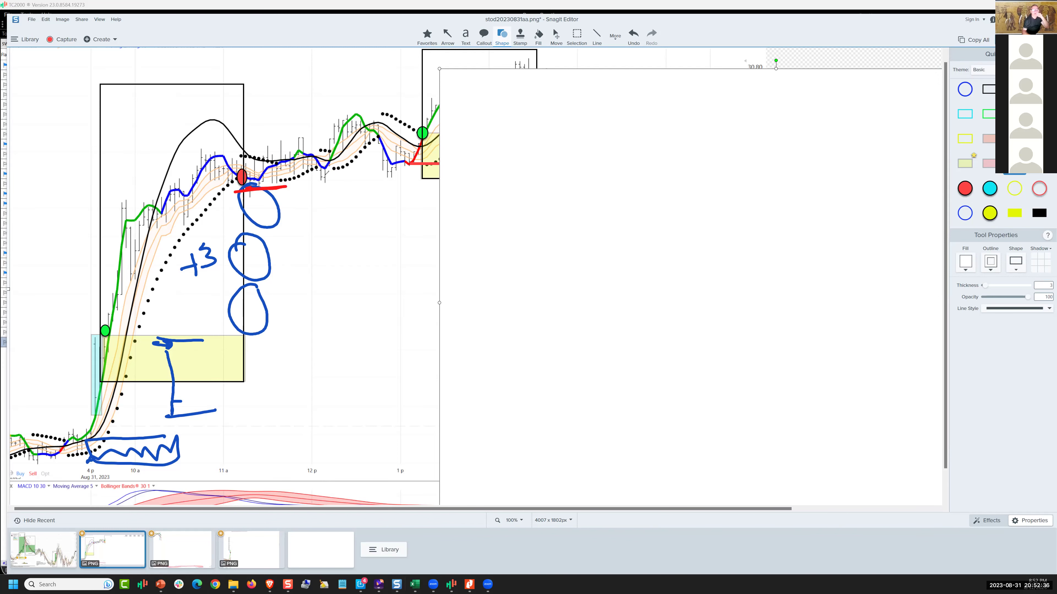
left_click_drag(388, 171, 439, 165)
left_click_drag(431, 126, 429, 125)
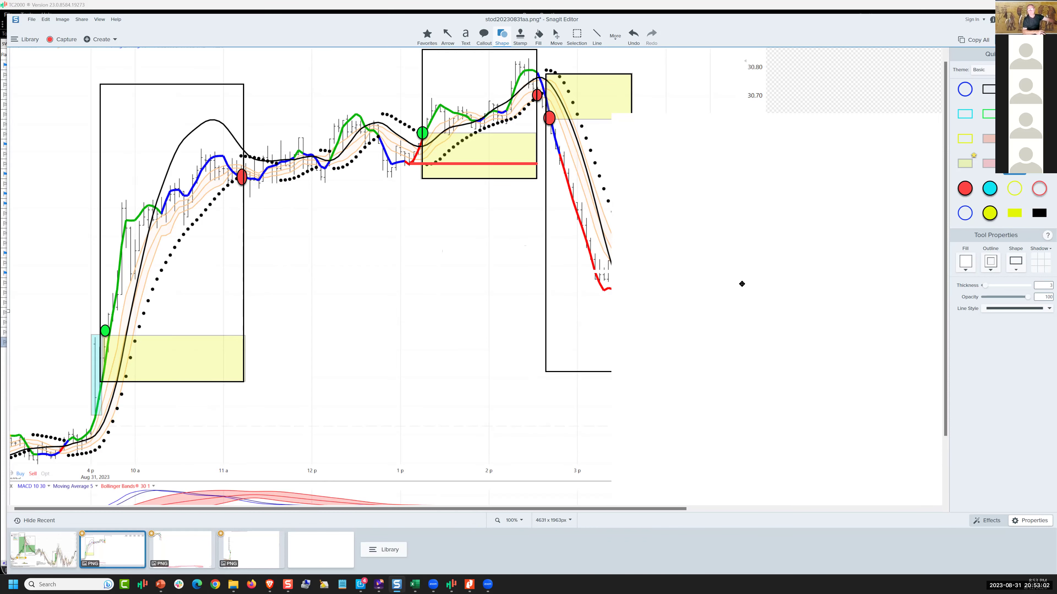
- Reveal the whole chart and delete the leftover white patch over the bars after 3 p
key("ctrl+z")
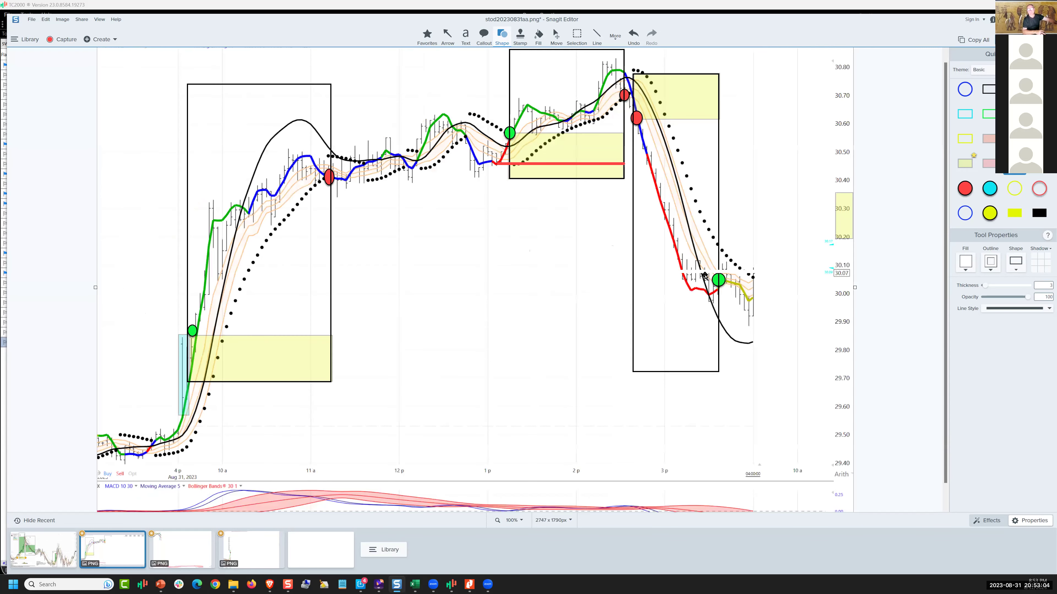
left_click(706, 271)
key("Delete")
- Trace the second trade from entry to exit in red, box the dots above the reversal, and draw a horizontal line through the short entry
left_click_drag(503, 127, 554, 116)
left_click_drag(632, 74, 623, 85)
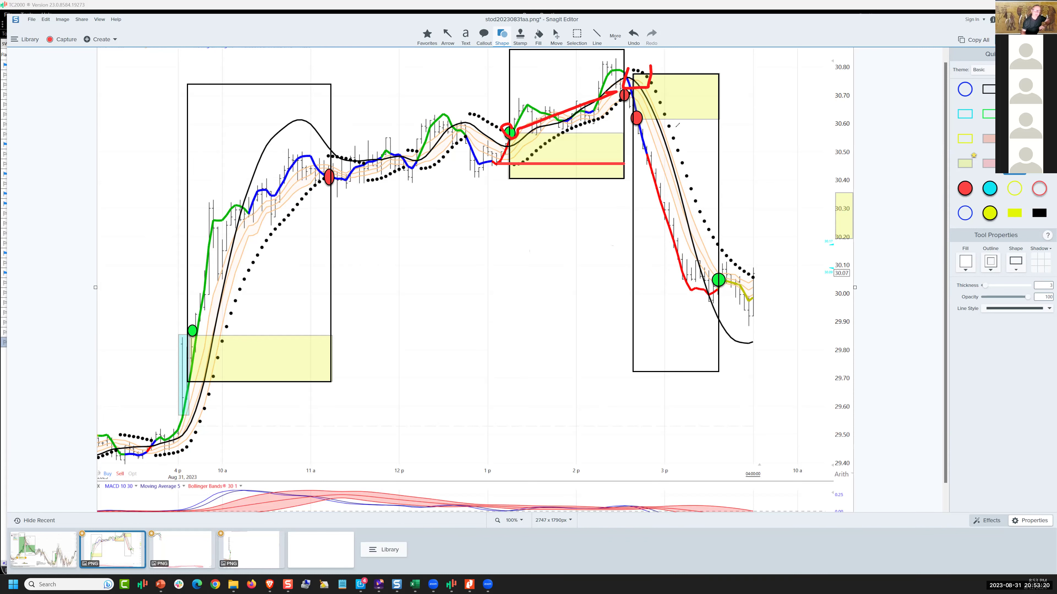
left_click_drag(650, 65, 627, 69)
left_click_drag(551, 122, 786, 129)
- Stack three red circles down the short trade with +3 beside them, and draw a red horizontal line at its green exit marker
left_click_drag(721, 136, 733, 138)
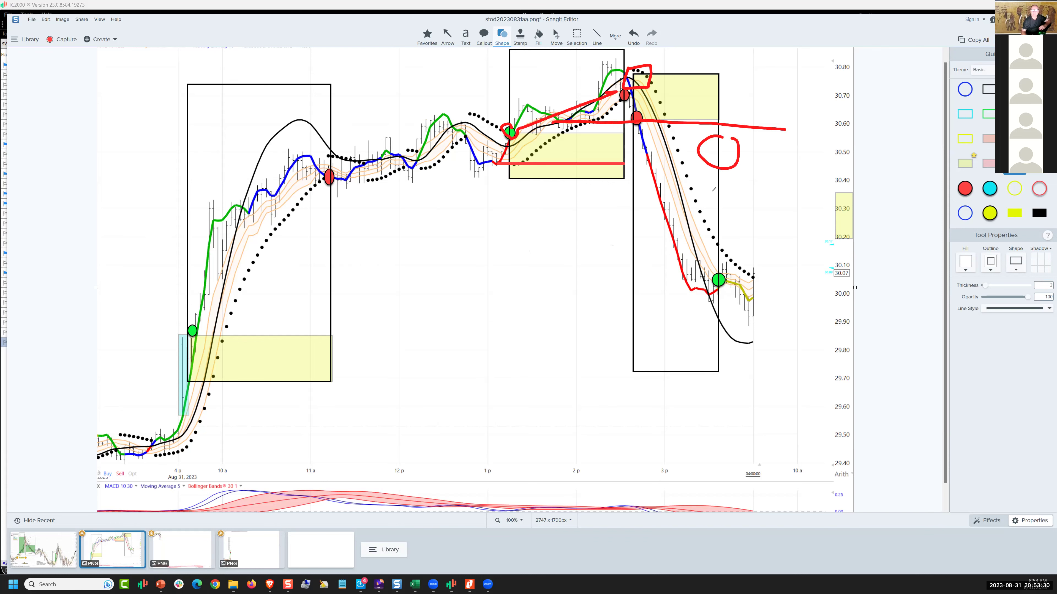
left_click_drag(727, 175, 730, 176)
left_click_drag(734, 221, 728, 223)
left_click_drag(764, 191, 757, 216)
left_click_drag(748, 210, 785, 219)
mouse_move(680, 269)
left_mouse_down()
mouse_move(719, 286)
mouse_move(767, 273)
left_mouse_up()
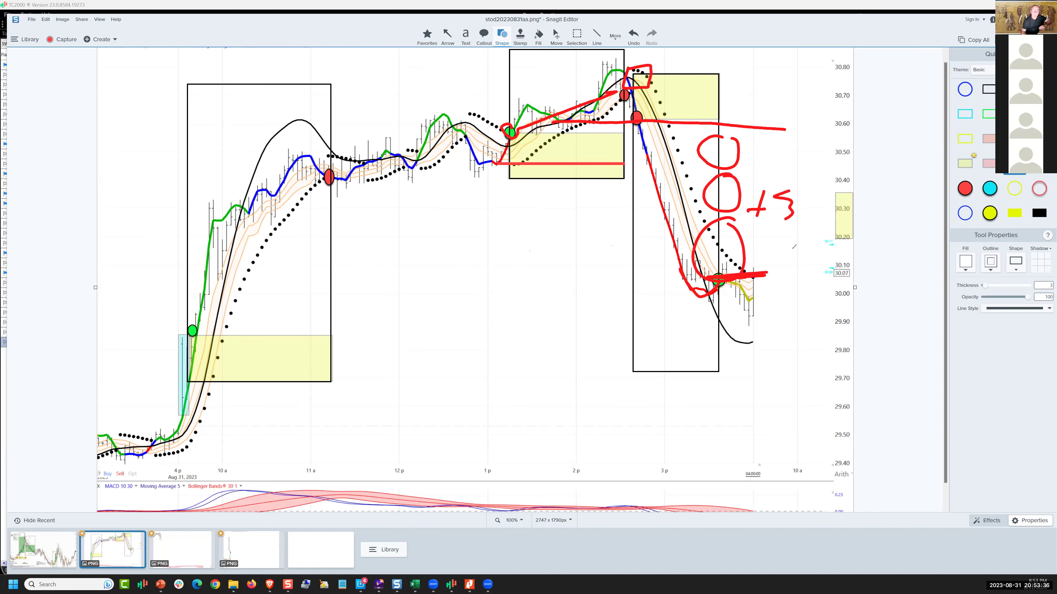
- Stack three red circles inside the first trade's box and write 1 above the second trade
left_click_drag(301, 234, 295, 279)
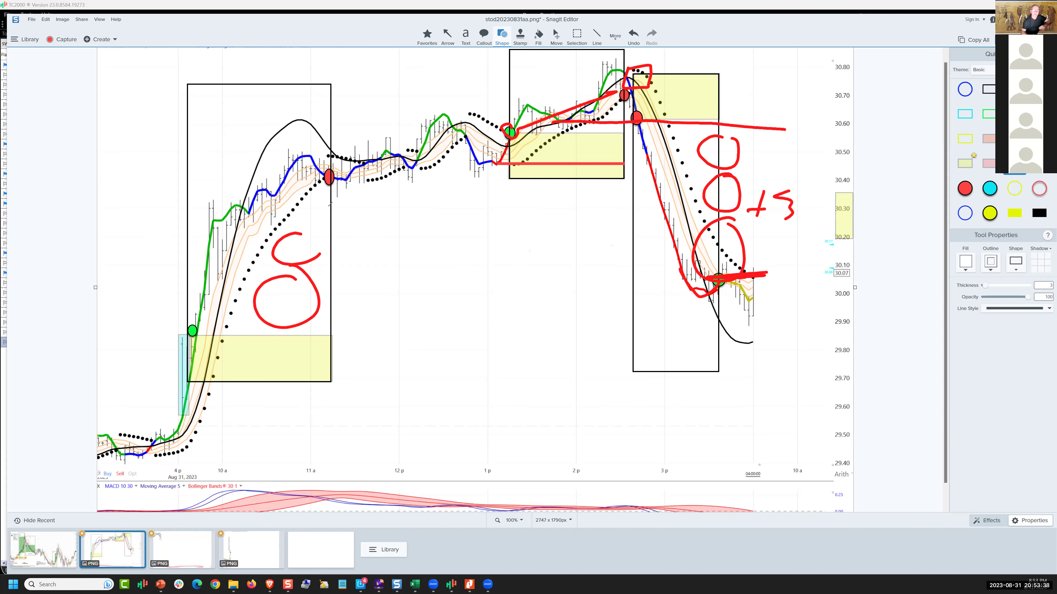
left_click_drag(324, 191, 291, 233)
left_click_drag(556, 72, 555, 87)
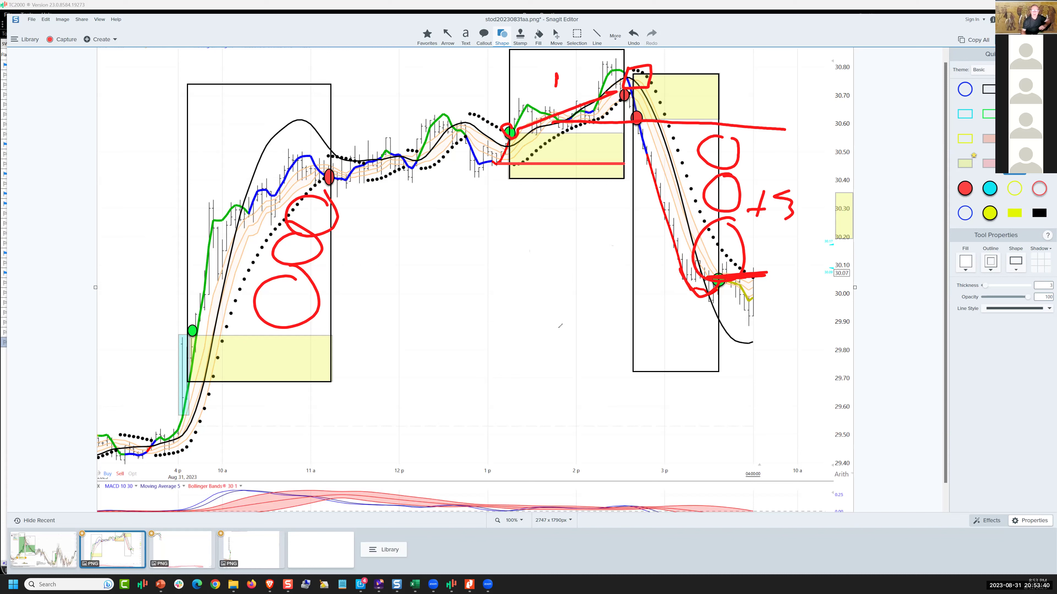
- Write a circled 7R in red mid-chart and draw a horizontal line across the chart from the first entry level
left_click_drag(491, 296, 544, 349)
mouse_move(517, 333)
left_mouse_down()
mouse_move(578, 298)
mouse_move(635, 304)
left_mouse_up()
left_click_drag(569, 212, 655, 283)
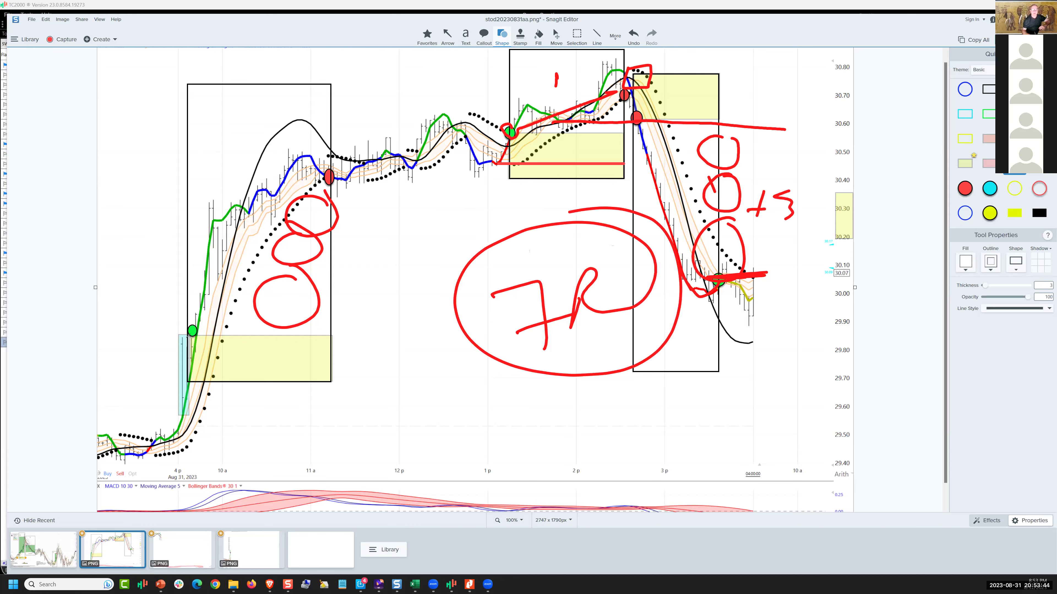
left_click_drag(185, 337, 801, 329)
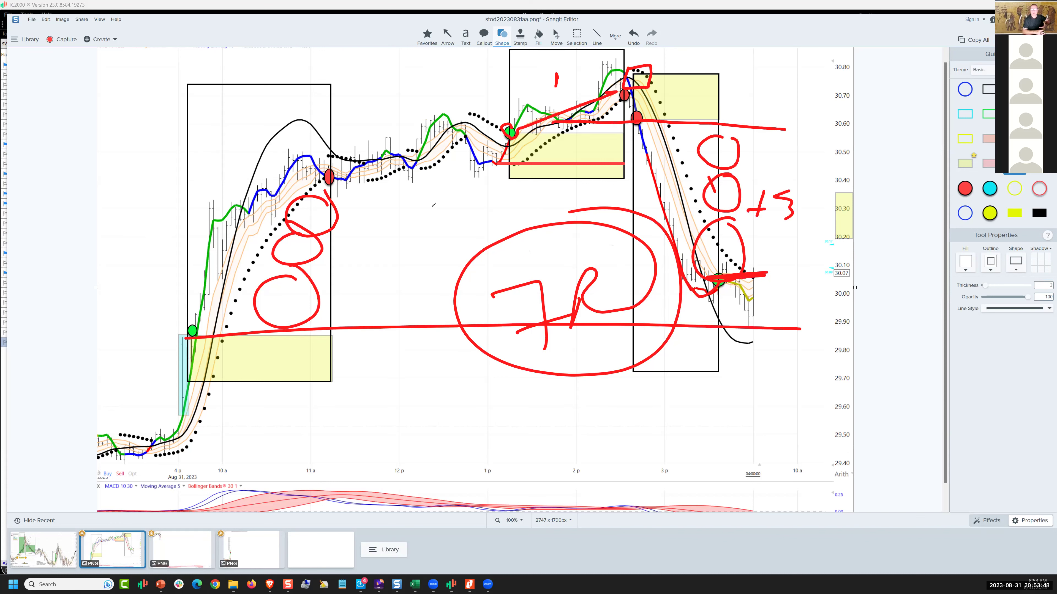
- Clear the red ink and switch to the stod20230831cvs.png capture
key("e")
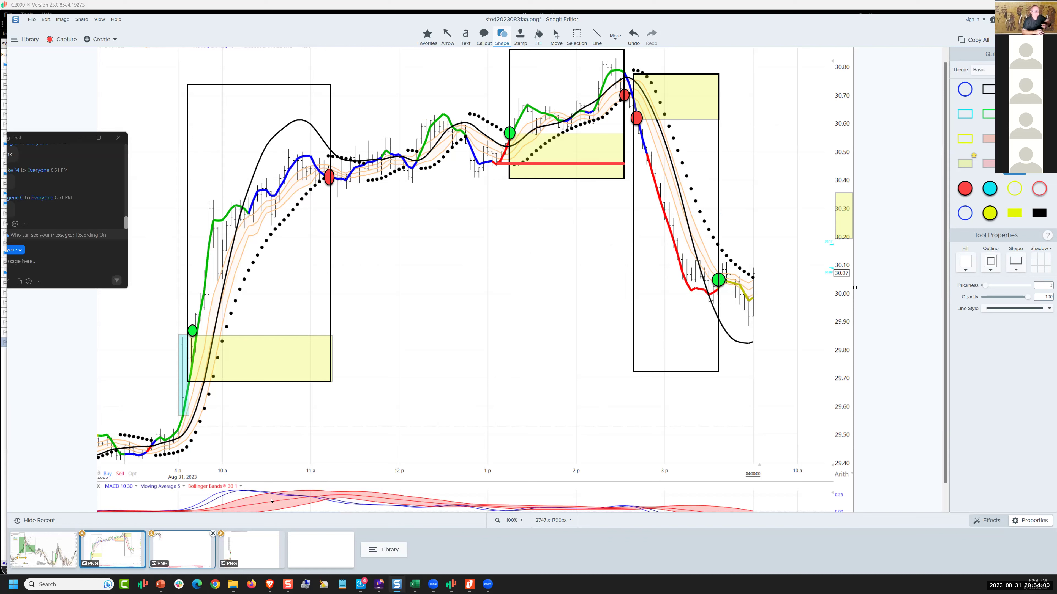
key("ctrl+v")
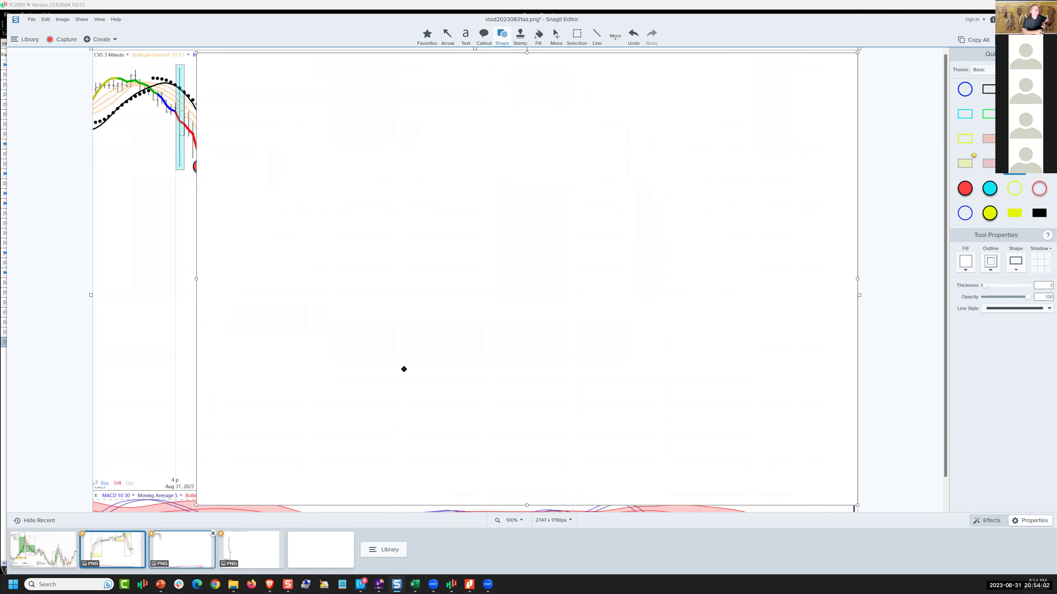
key("ctrl+Tab")
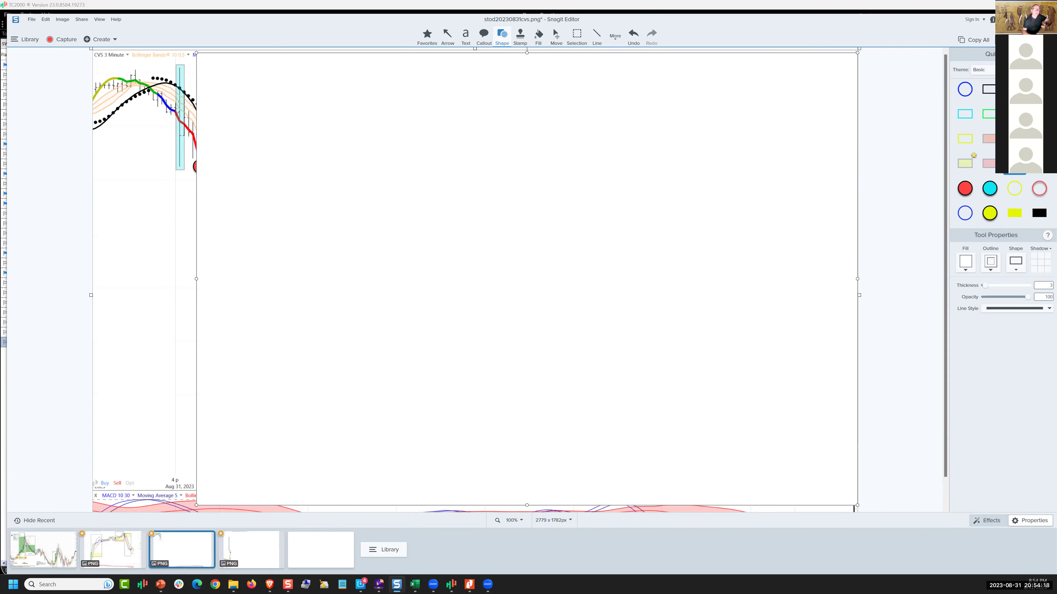
- Draw a red horizontal line at the light-blue box's low and a curved downward arrow through the break of it
left_click_drag(170, 171, 203, 169)
left_click_drag(177, 112, 197, 169)
left_click_drag(189, 159, 198, 169)
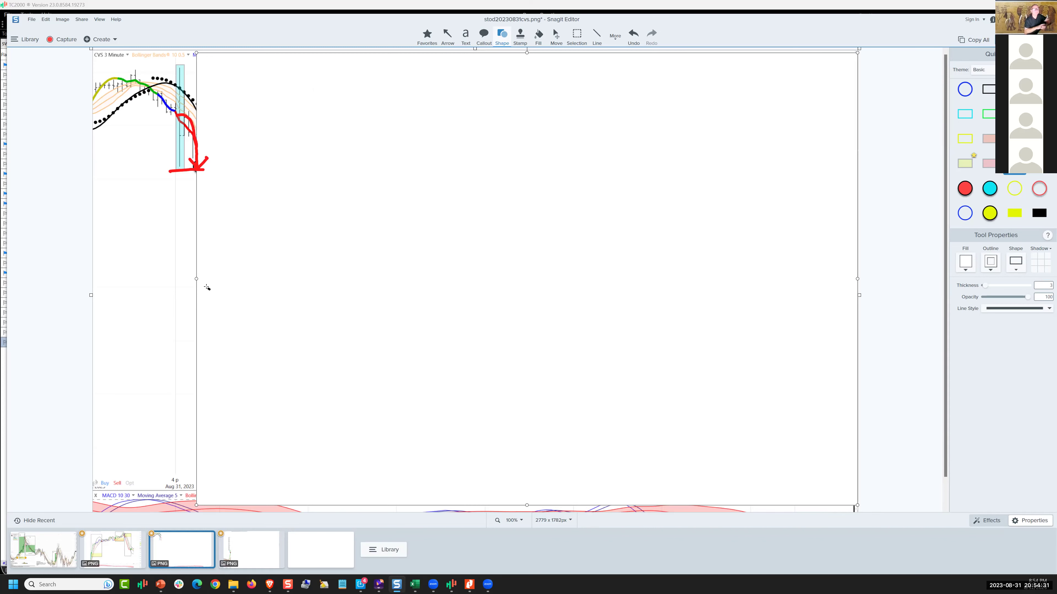
- Slide the white cover across the CVS chart until both short trades and the price axis are exposed, and clear the red ink
left_click_drag(225, 290, 260, 290)
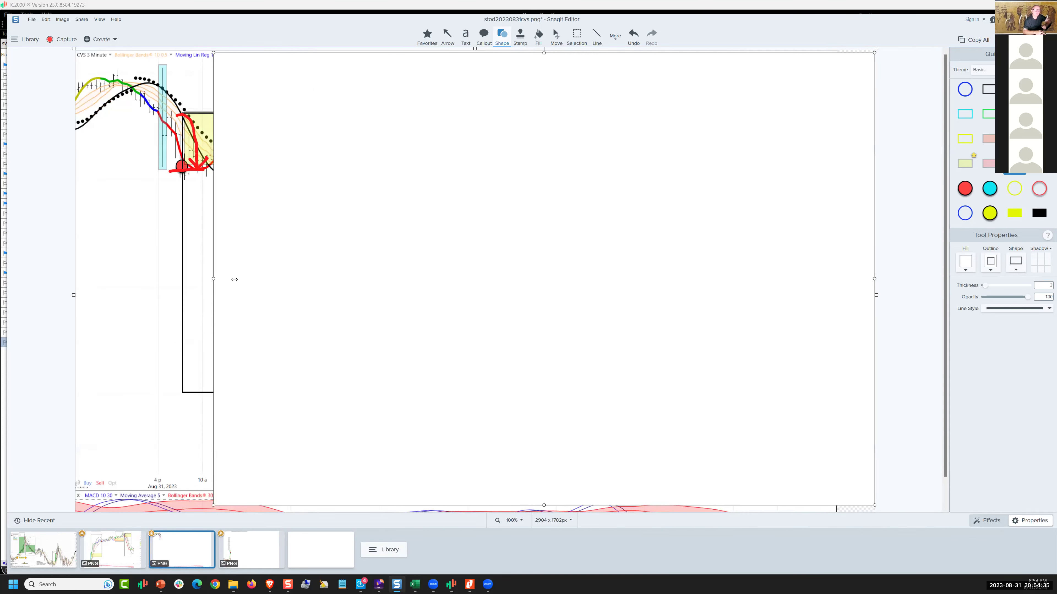
left_click_drag(255, 282, 600, 343)
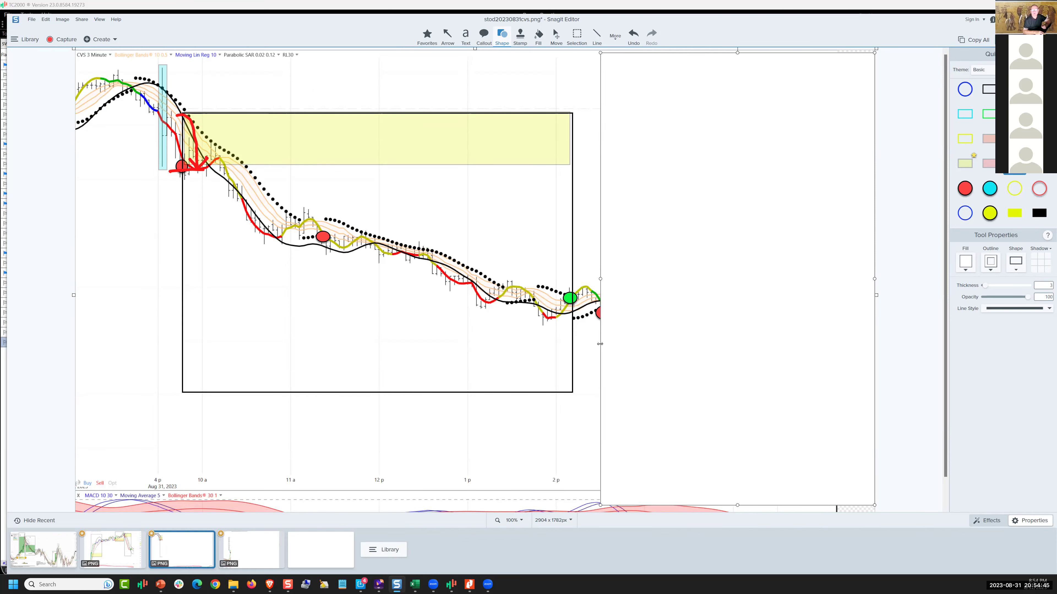
left_click_drag(631, 345, 744, 345)
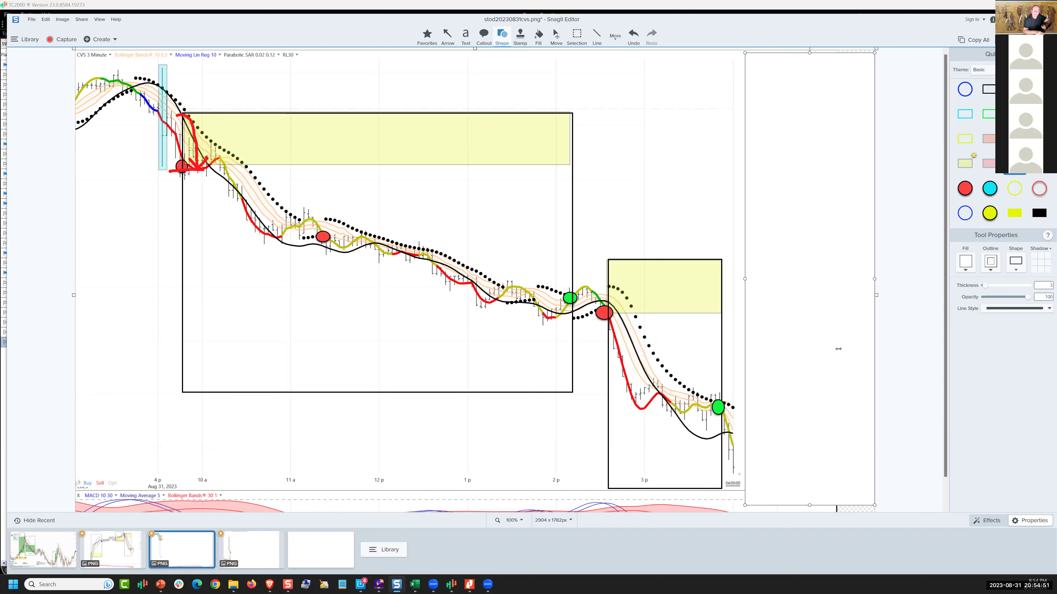
left_click_drag(838, 349, 841, 349)
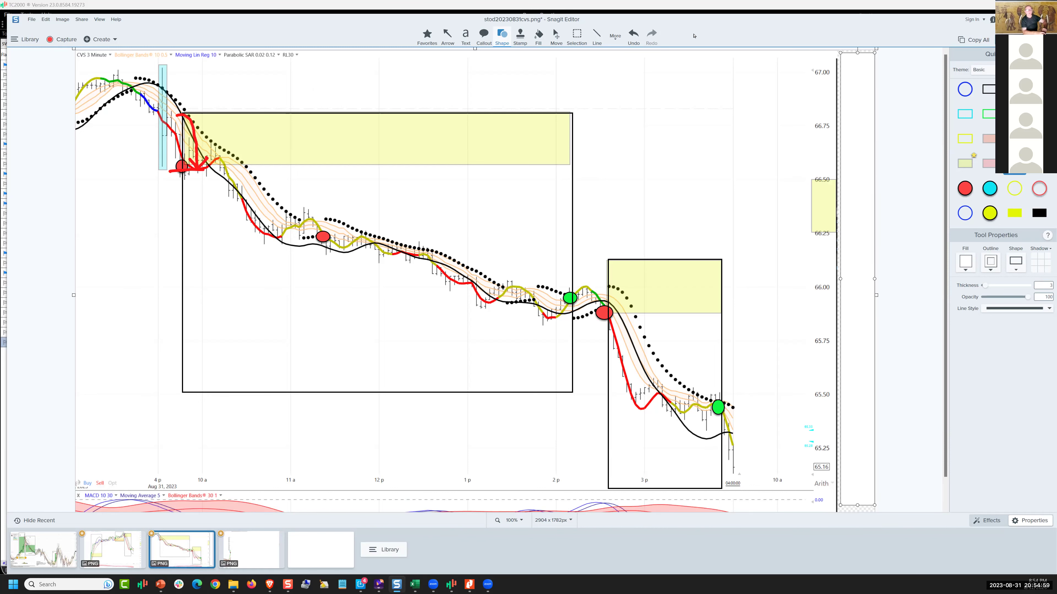
key("ctrl+z")
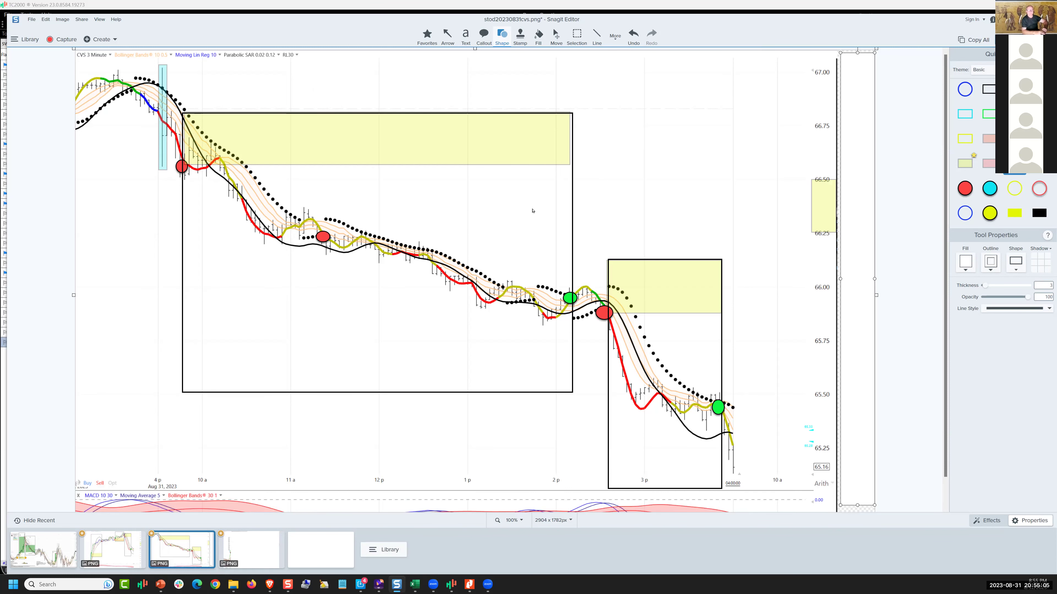
- Switch to the stod20230831msos.png capture, circle the sideways base in red, and draw arrows for the jump to the light-blue box and the drop back
left_click(247, 560)
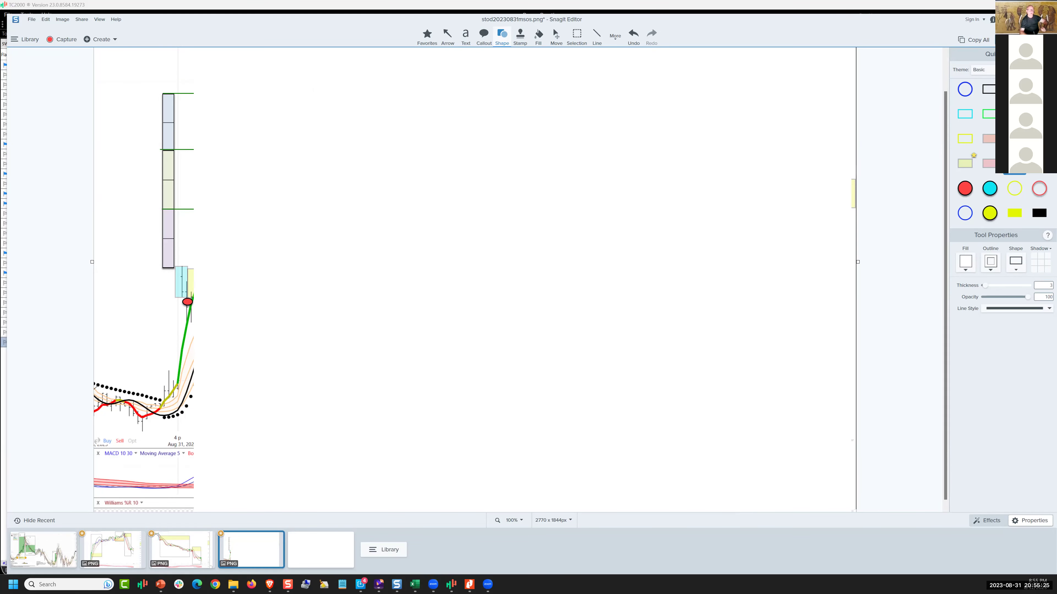
mouse_move(163, 389)
left_mouse_down()
mouse_move(150, 401)
mouse_move(175, 273)
mouse_move(193, 265)
mouse_move(182, 351)
left_mouse_up()
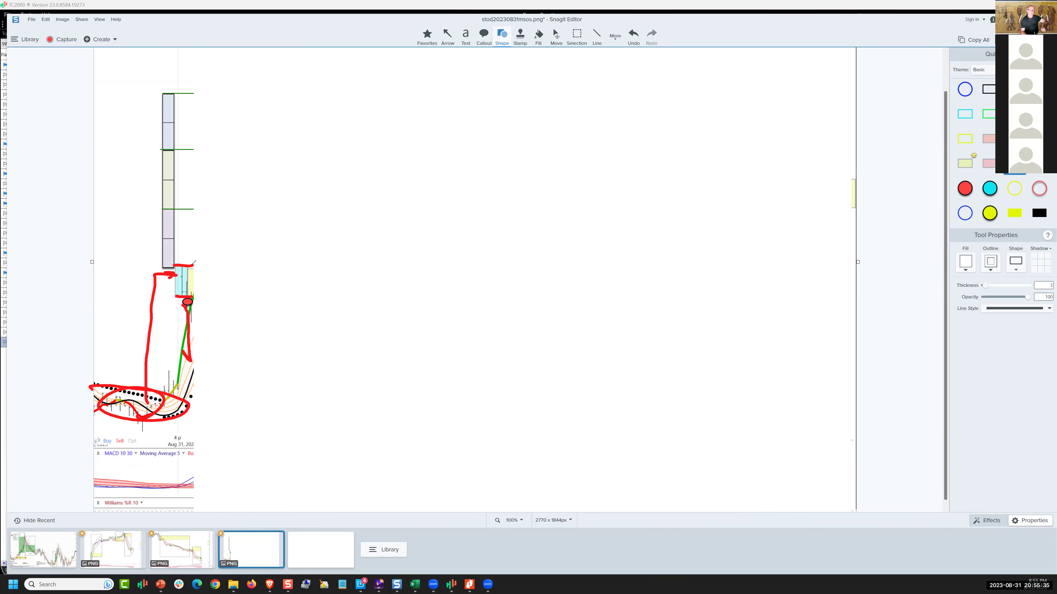
- Box and hatch the area beside the light-blue box in red, and draw a downward arrow from it to the base
mouse_move(192, 265)
left_mouse_down()
mouse_move(203, 267)
mouse_move(190, 277)
left_mouse_up()
left_click_drag(201, 279, 196, 285)
left_click_drag(200, 288, 191, 404)
left_click_drag(180, 392, 202, 379)
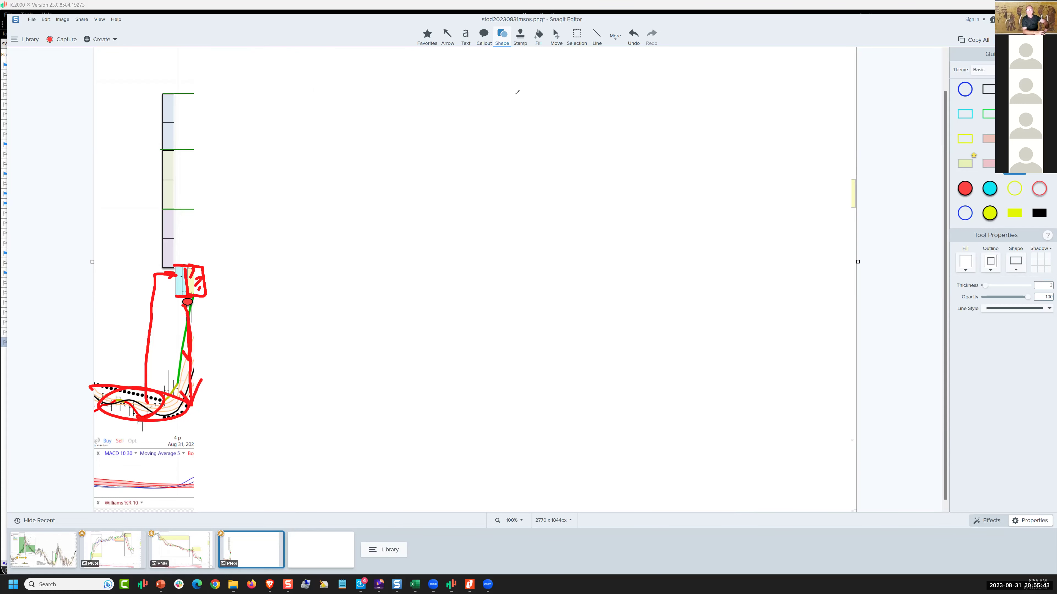
- Clear the red ink and slide the white cover to expose the MSOS bars past the first green markers
key("Escape")
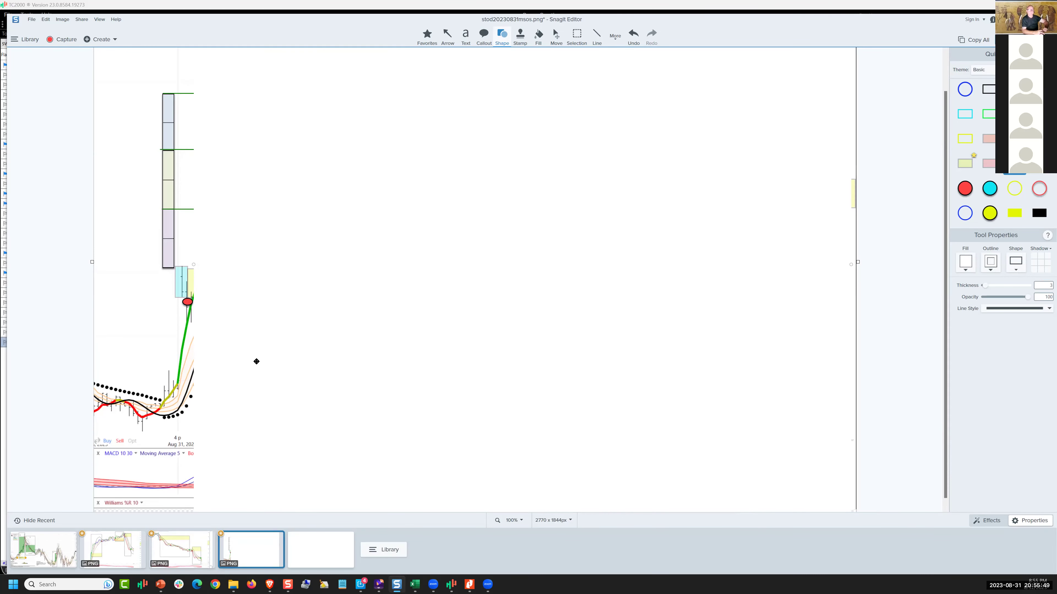
left_click_drag(261, 360, 272, 360)
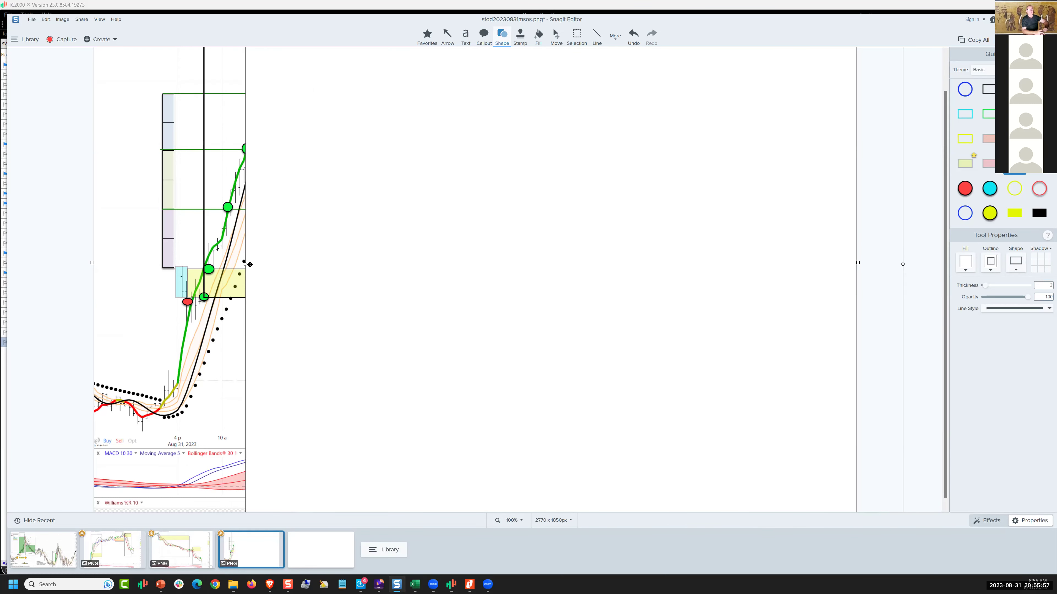
left_click_drag(250, 265, 251, 263)
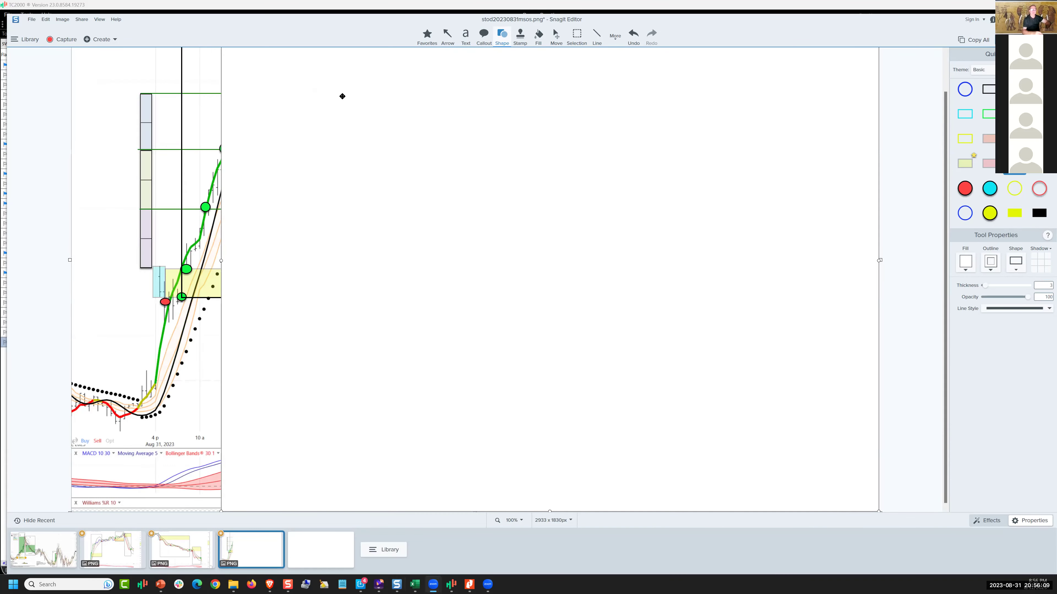
key("alt+Tab")
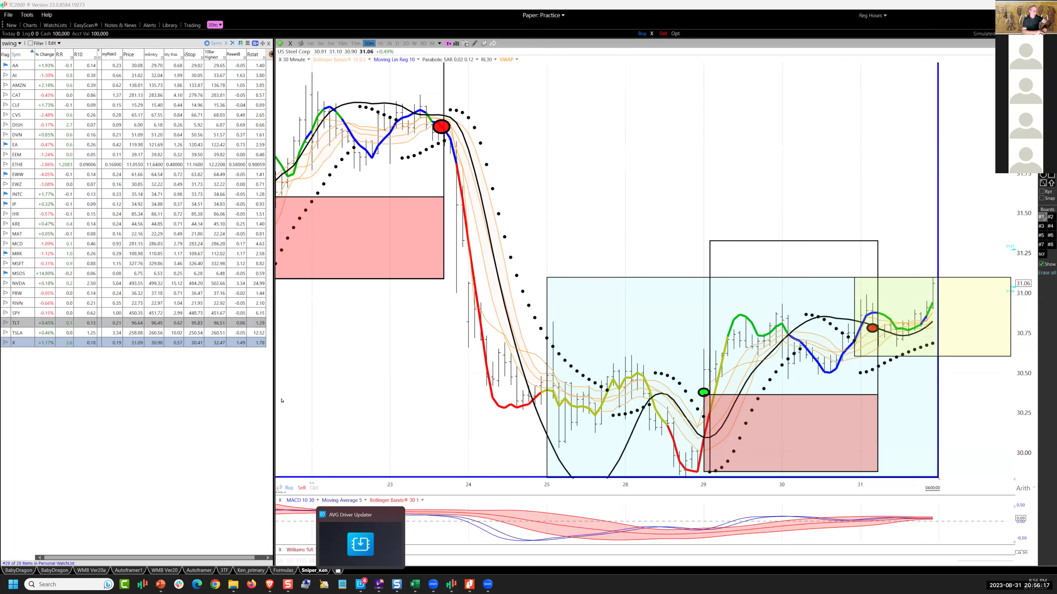
left_click(396, 584)
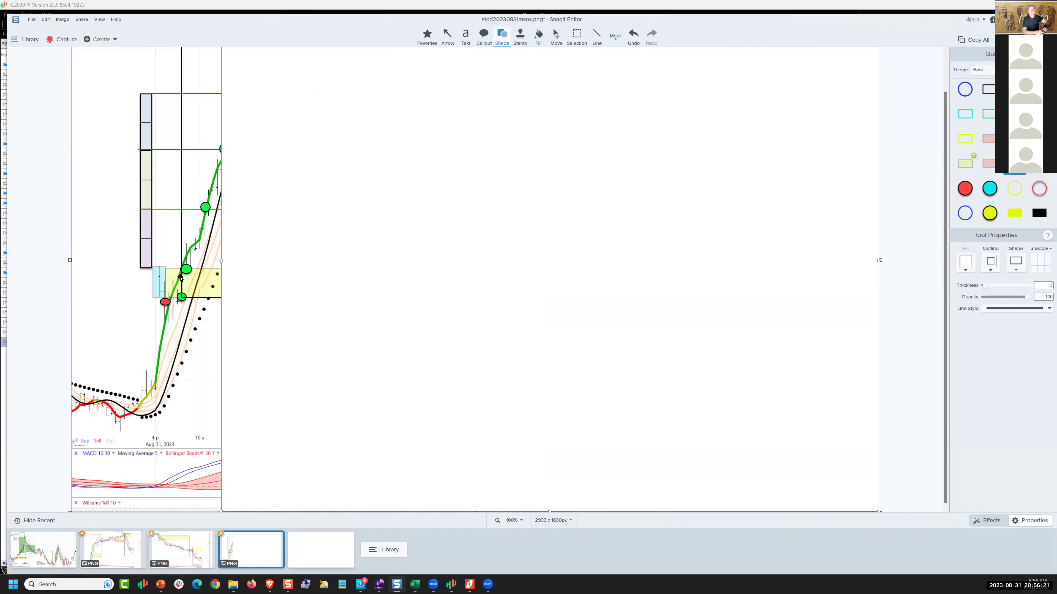
- Point out the green entry and first target markers, and reveal the rest of the MSOS chart with its STOD 16R potential note
left_click(182, 297)
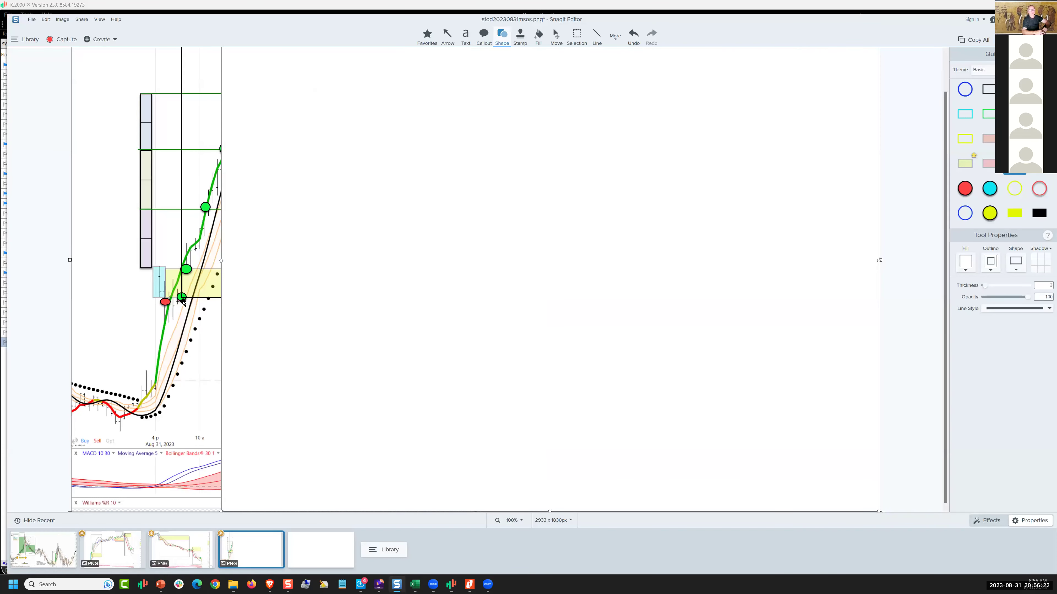
left_click(191, 270)
key("Escape")
- Switch to the 2023-08-29_20-41-46.snagx capture
right_click(348, 192)
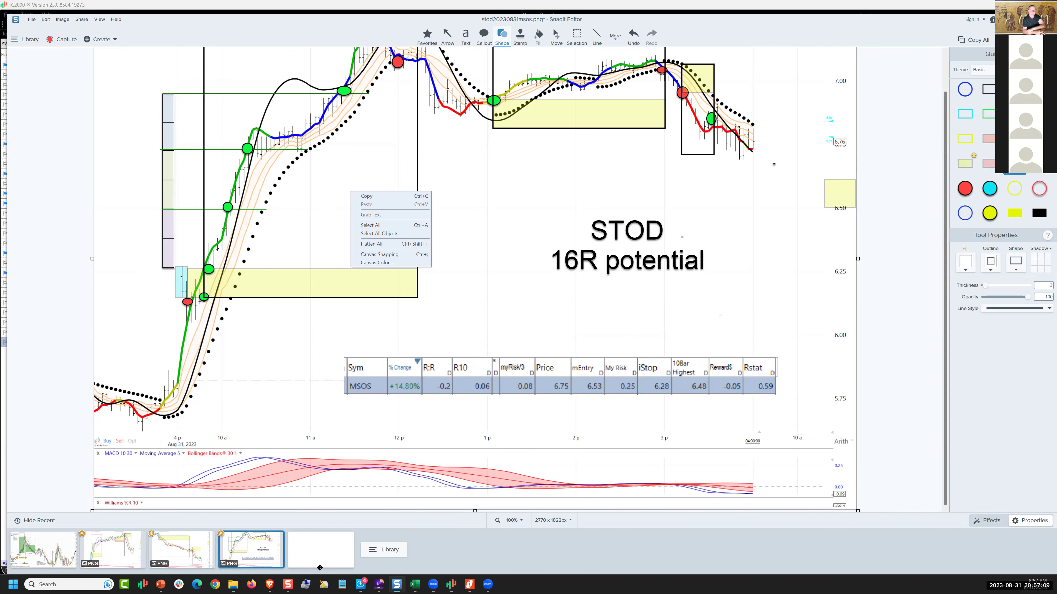
left_click(329, 563)
left_click(335, 546)
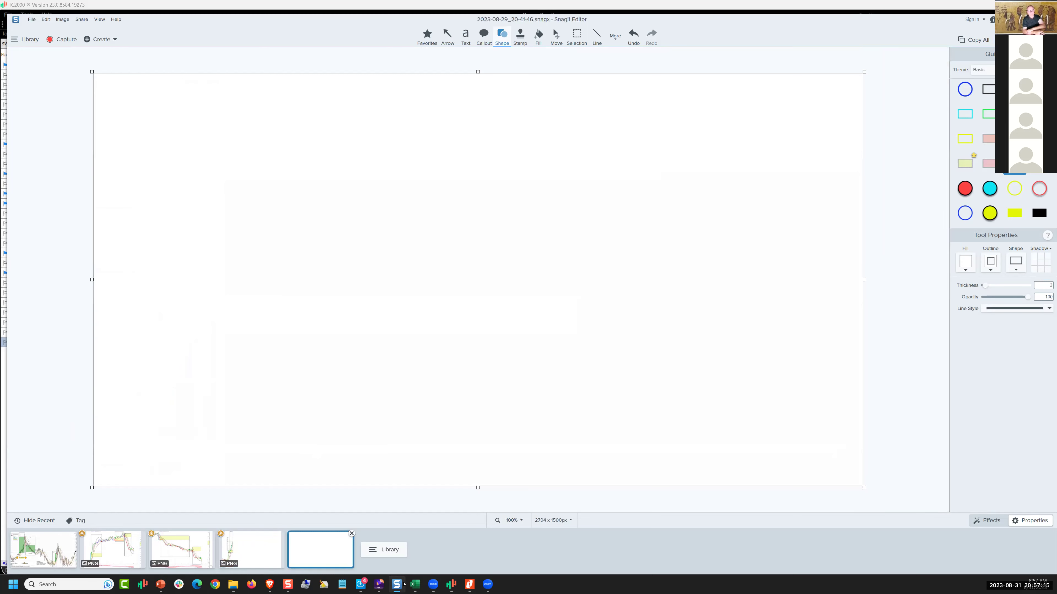
- Switch to the web browser, maximize its window and show the AUDUSD 5 min sniper chart capture
mouse_move(378, 585)
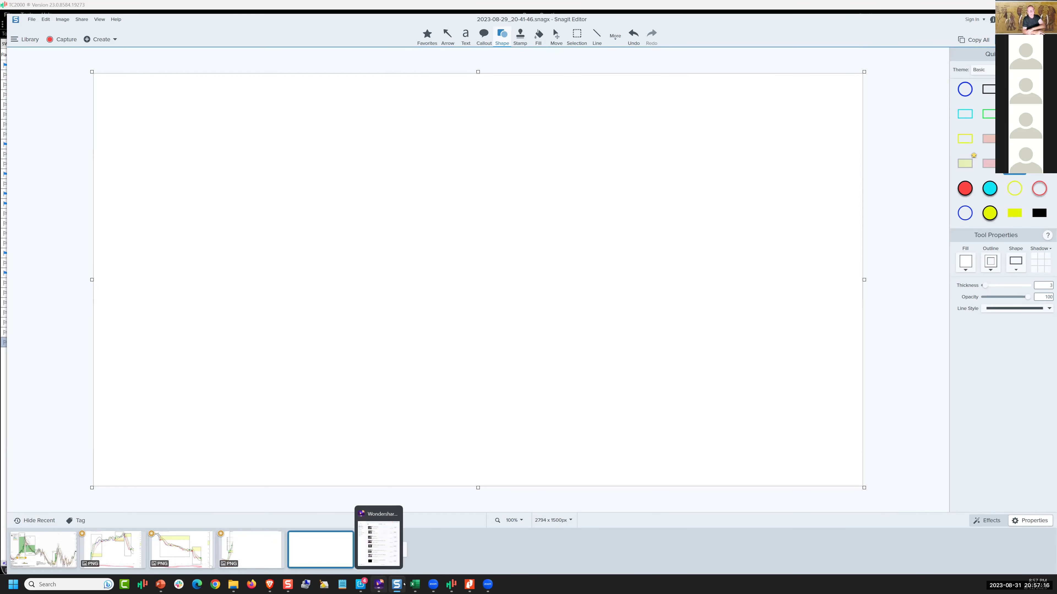
left_click(271, 584)
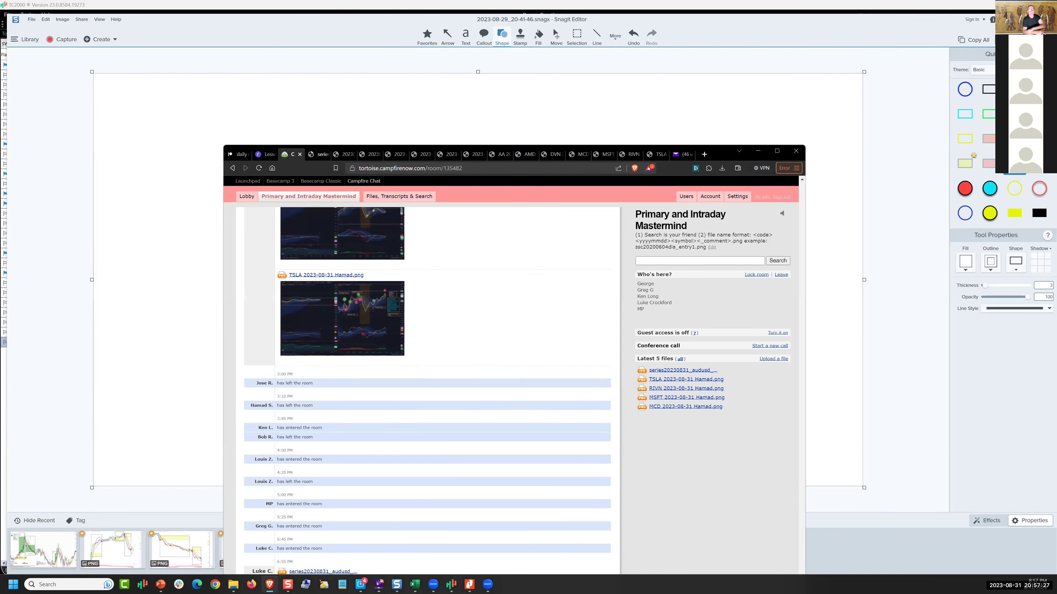
left_click(776, 151)
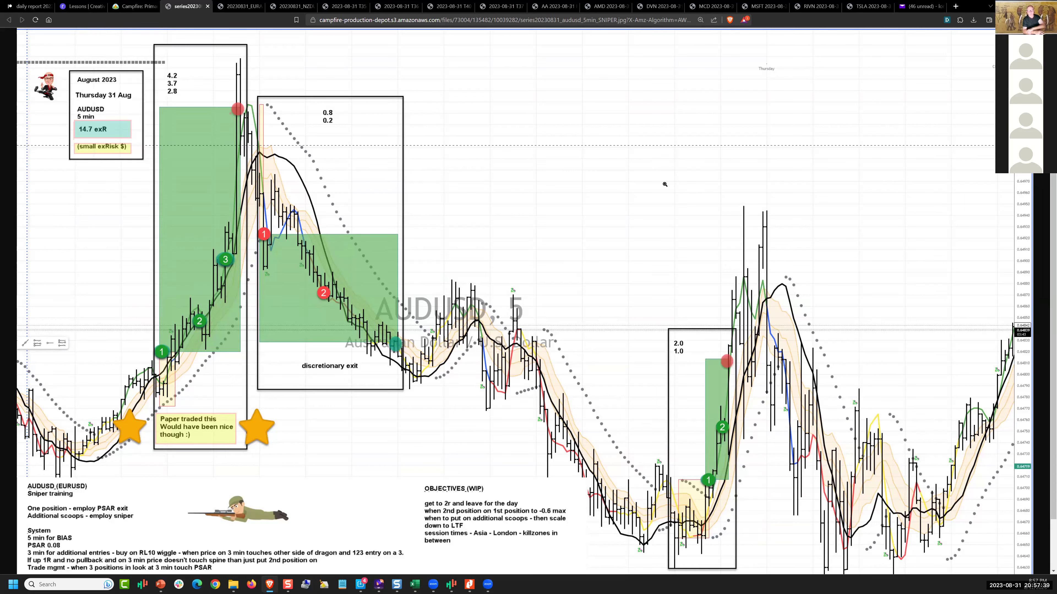
- Switch to Nitro Pro and bring up the d20230831 daily trading plan
left_click(468, 584)
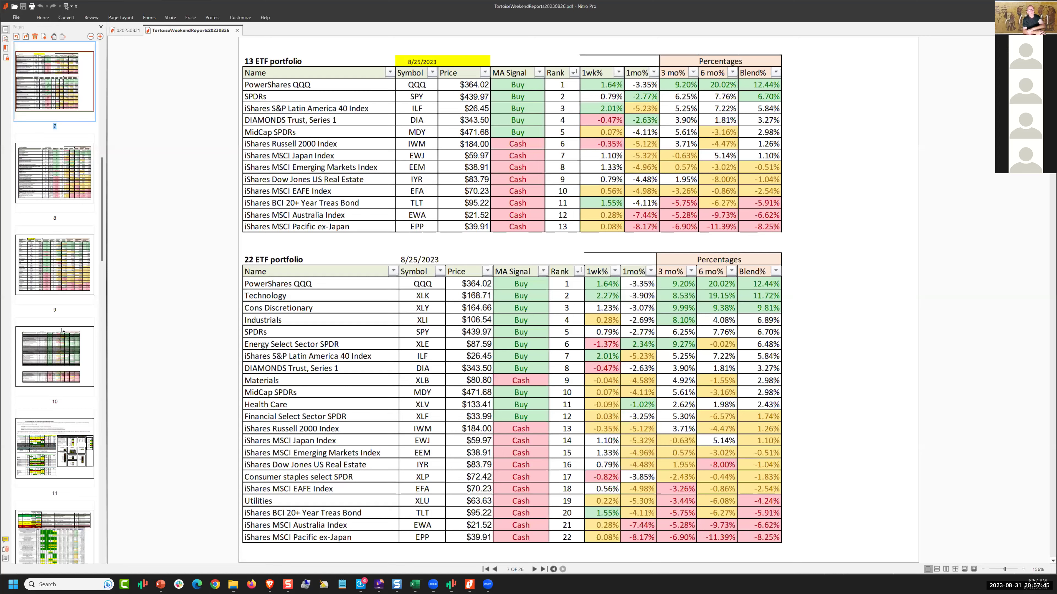
scroll(68, 481, "up", 10)
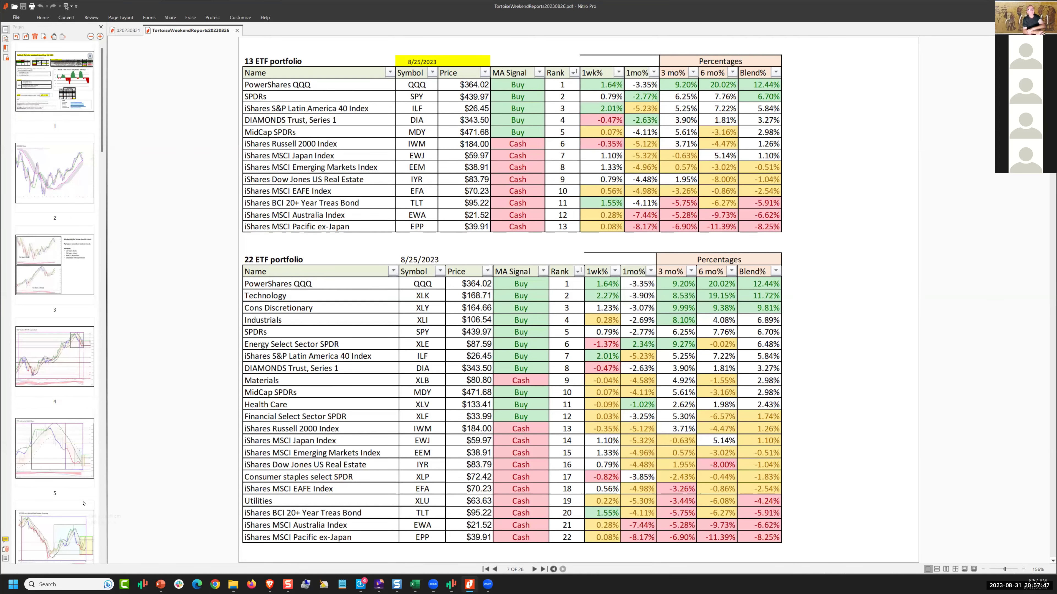
left_click(125, 31)
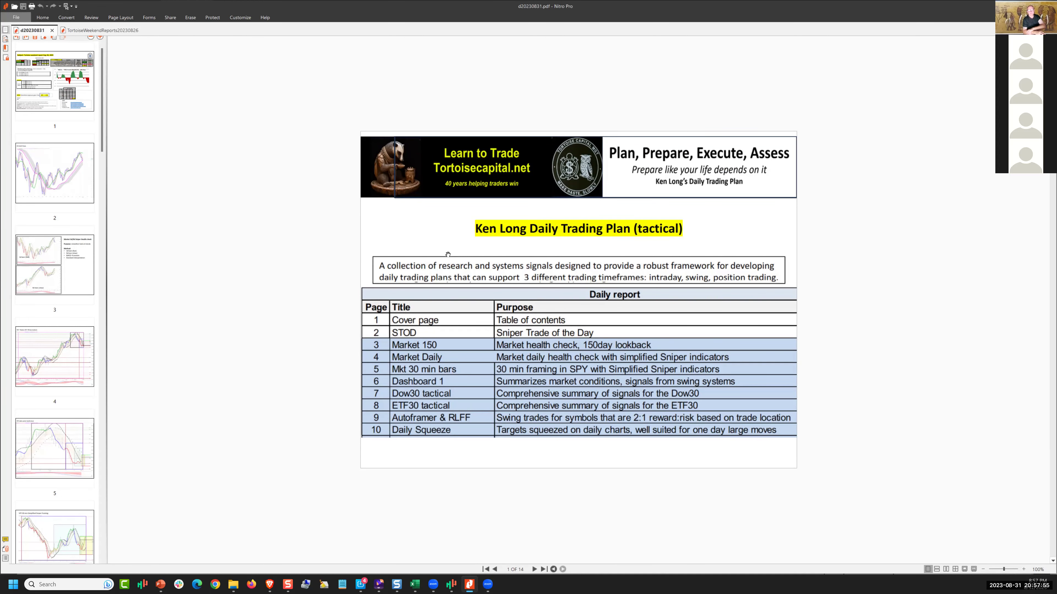
- Page through the report to the SPY 30 min Simplified Sniper Framing chart and enlarge it to 200%
scroll(679, 319, "down", 1)
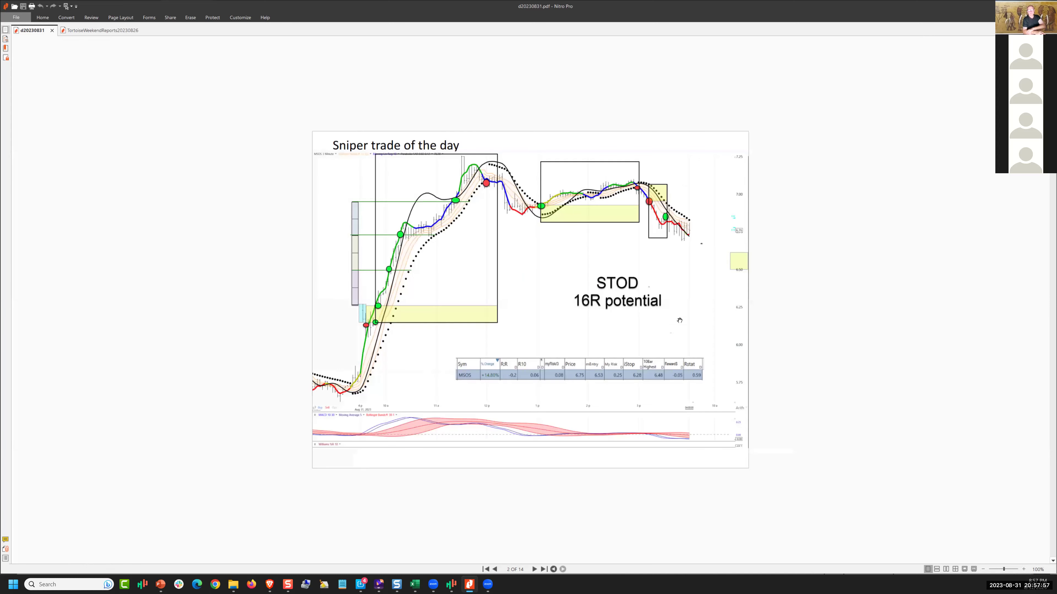
scroll(679, 320, "down", 1)
scroll(677, 319, "down", 1)
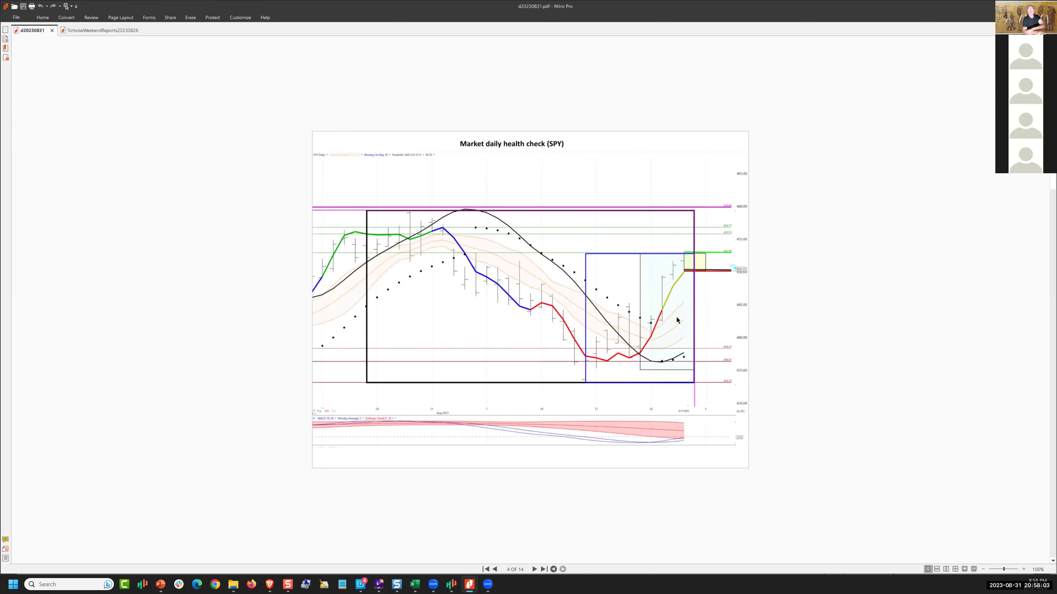
scroll(676, 318, "down", 1)
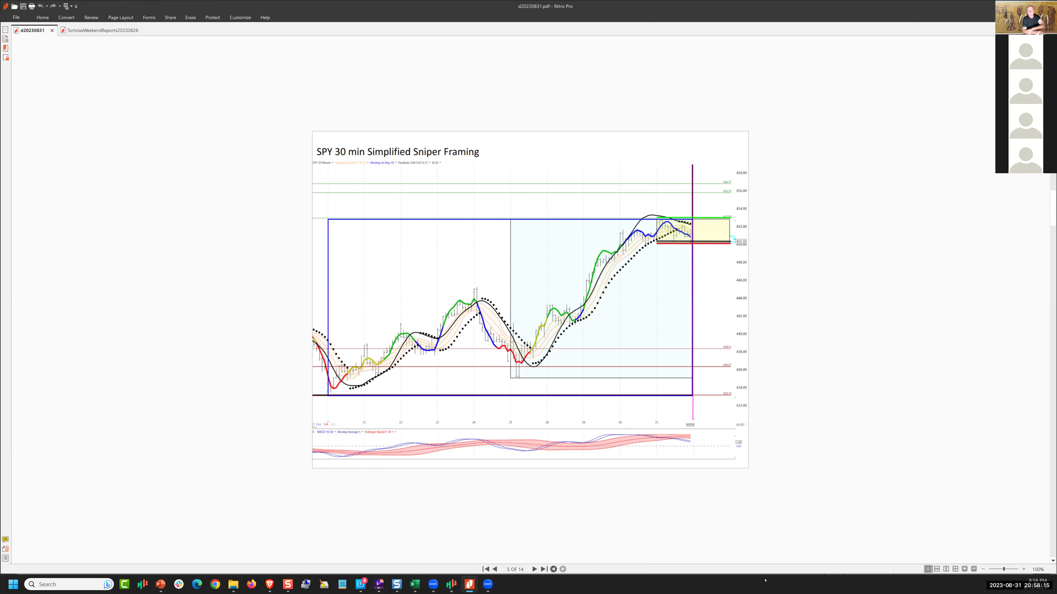
left_click(1022, 570)
left_click(1023, 570)
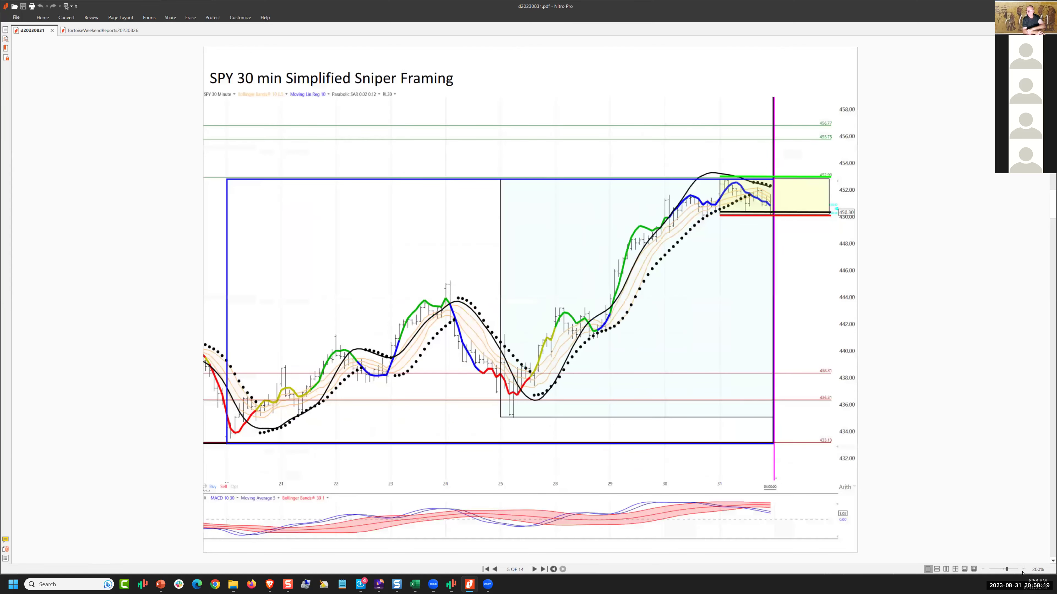
left_click(1023, 569)
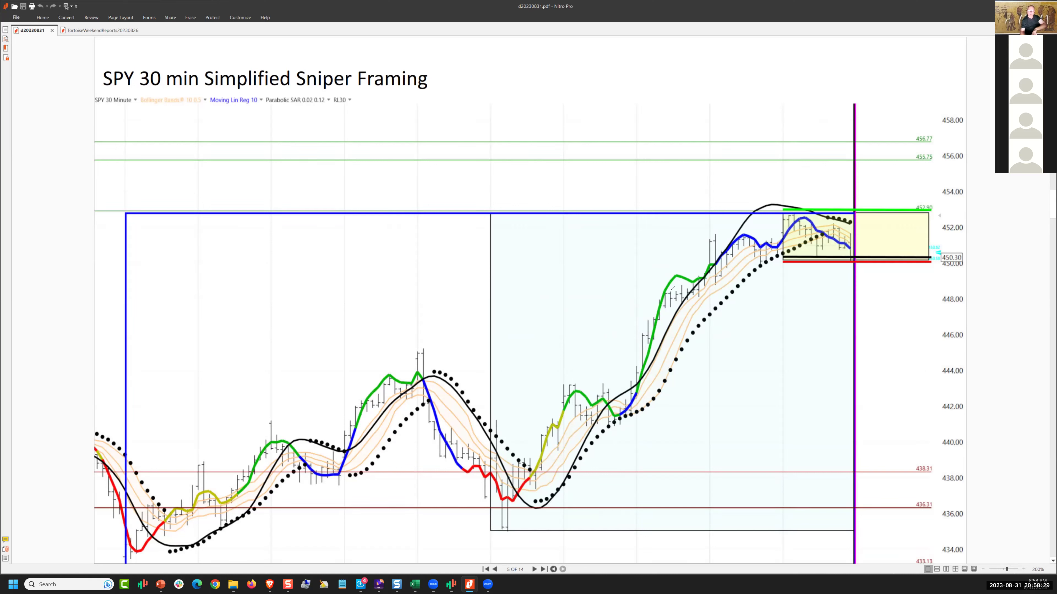
- Mark SPY's successive rising legs in red, circle the pullback low, and outline the recent swings inside the yellow box
left_click_drag(673, 287, 628, 366)
left_click_drag(570, 403, 527, 449)
left_click_drag(674, 287, 623, 377)
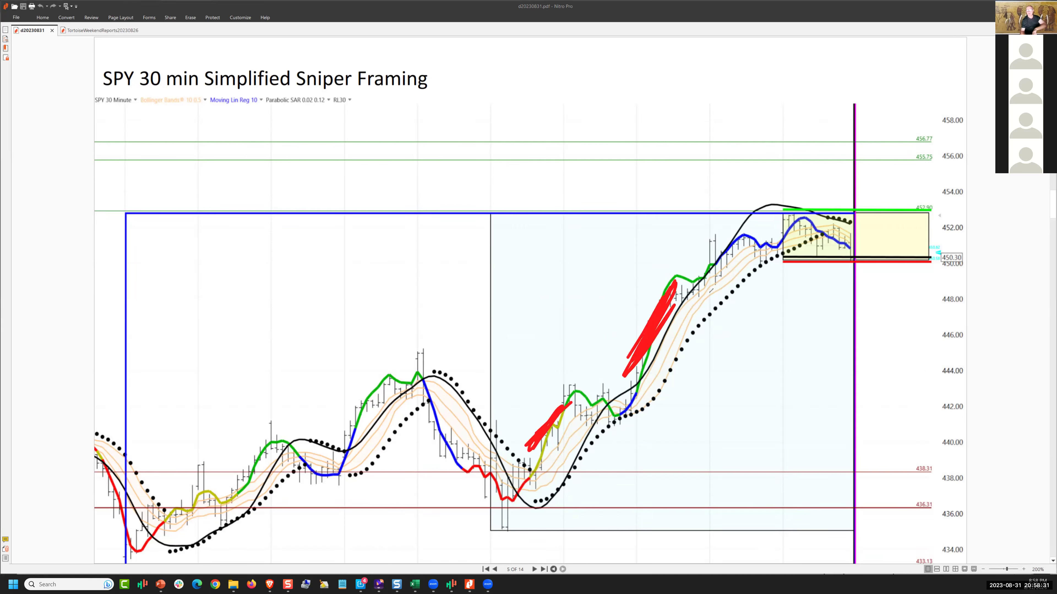
left_click_drag(738, 241, 738, 241)
mouse_move(800, 225)
left_mouse_down()
mouse_move(778, 240)
mouse_move(763, 234)
mouse_move(812, 220)
mouse_move(838, 233)
mouse_move(785, 247)
left_mouse_up()
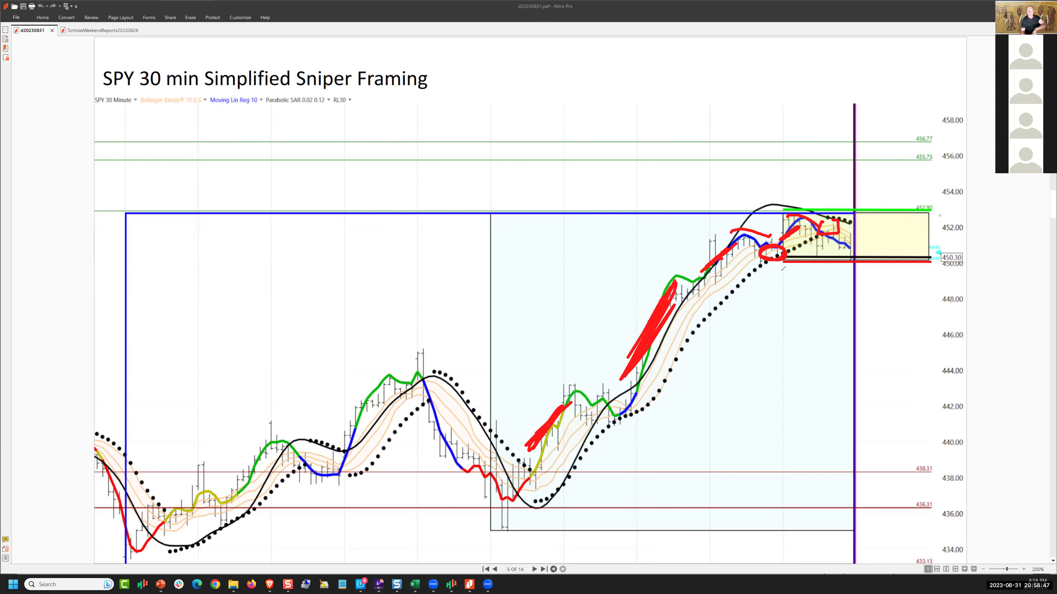
- Draw a red support line along the yellow box's base at 450.30 and an arrow falling from it to about 444
left_click_drag(778, 259, 879, 255)
mouse_move(855, 252)
left_mouse_down()
mouse_move(842, 263)
mouse_move(857, 251)
mouse_move(899, 363)
mouse_move(913, 372)
left_mouse_up()
left_click_drag(799, 248, 801, 270)
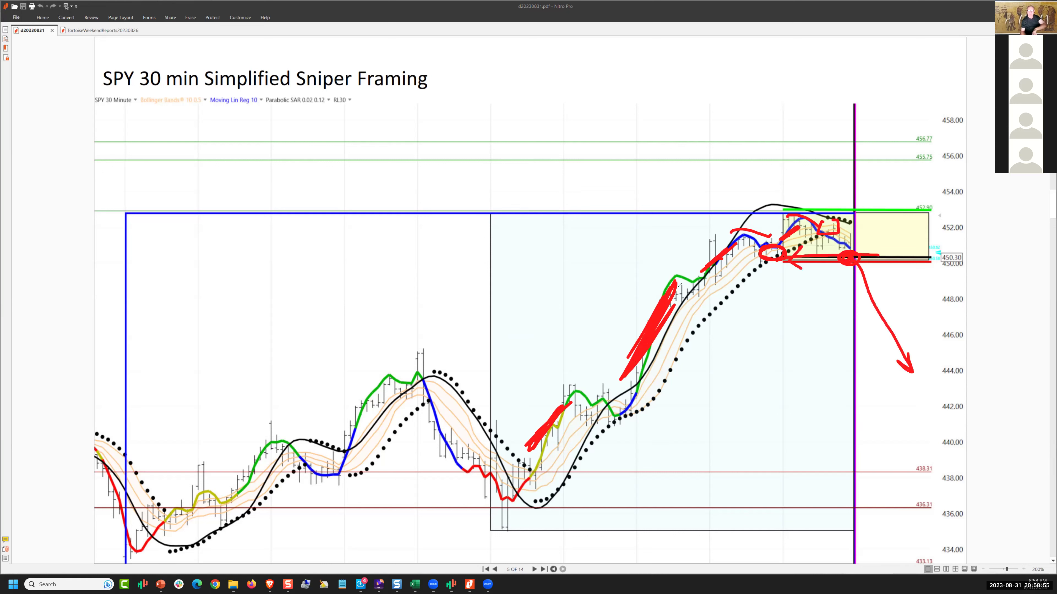
- Draw a red level from the earlier consolidation, circle the touch area, label the level 449, and mark target dots on it
left_click_drag(677, 285, 929, 286)
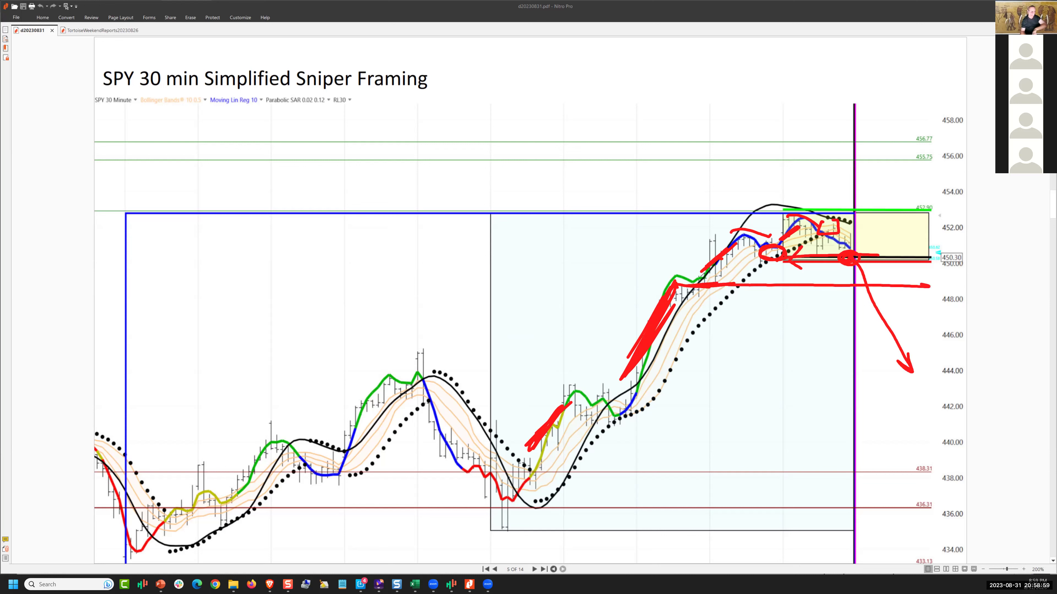
mouse_move(703, 274)
left_mouse_down()
mouse_move(706, 294)
mouse_move(703, 275)
left_mouse_up()
mouse_move(928, 286)
left_mouse_down()
mouse_move(959, 283)
mouse_move(947, 296)
left_mouse_up()
left_click_drag(957, 283, 960, 295)
left_click_drag(969, 286, 978, 287)
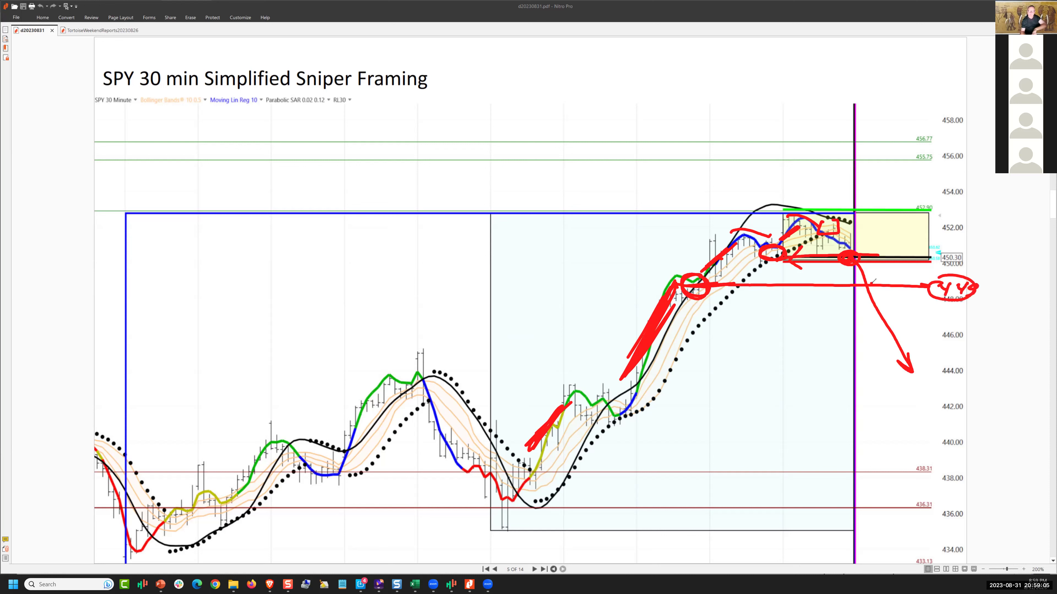
left_click_drag(872, 282, 863, 285)
mouse_move(829, 278)
left_mouse_down()
mouse_move(844, 269)
mouse_move(829, 278)
mouse_move(892, 277)
mouse_move(888, 287)
left_mouse_up()
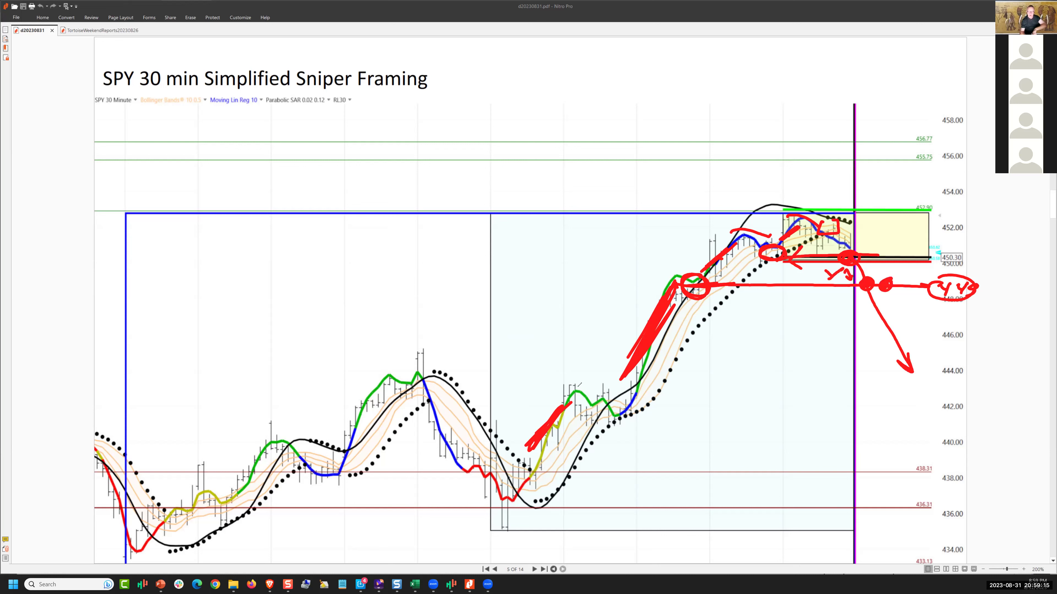
- Draw two lower target levels from the 443 peak and the 441 pullback, with a connecting arrow and dots on the lower one
left_click_drag(572, 387, 982, 404)
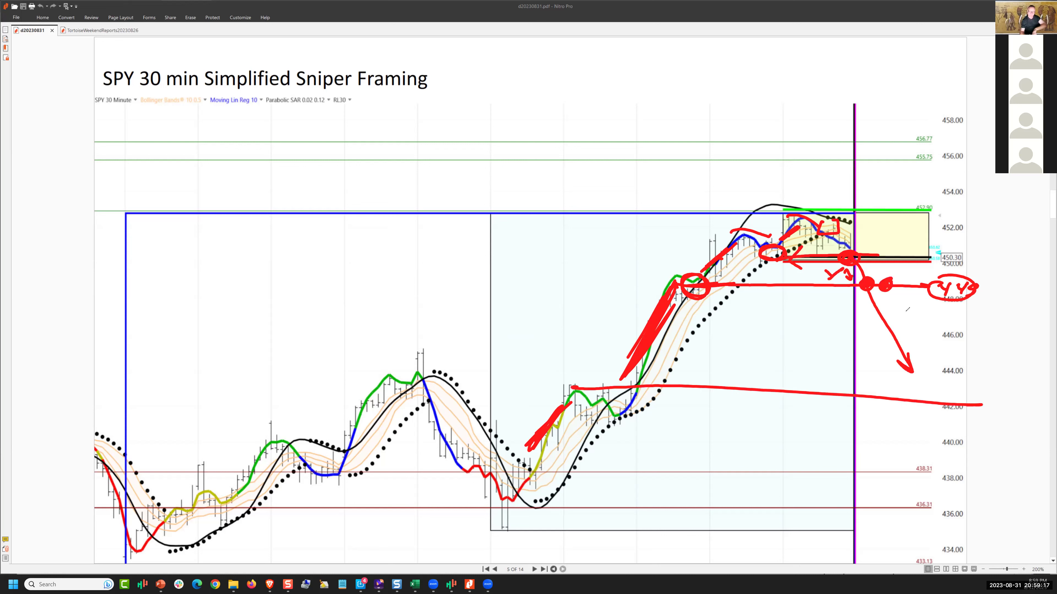
left_click_drag(839, 292, 872, 395)
left_click_drag(614, 415, 980, 429)
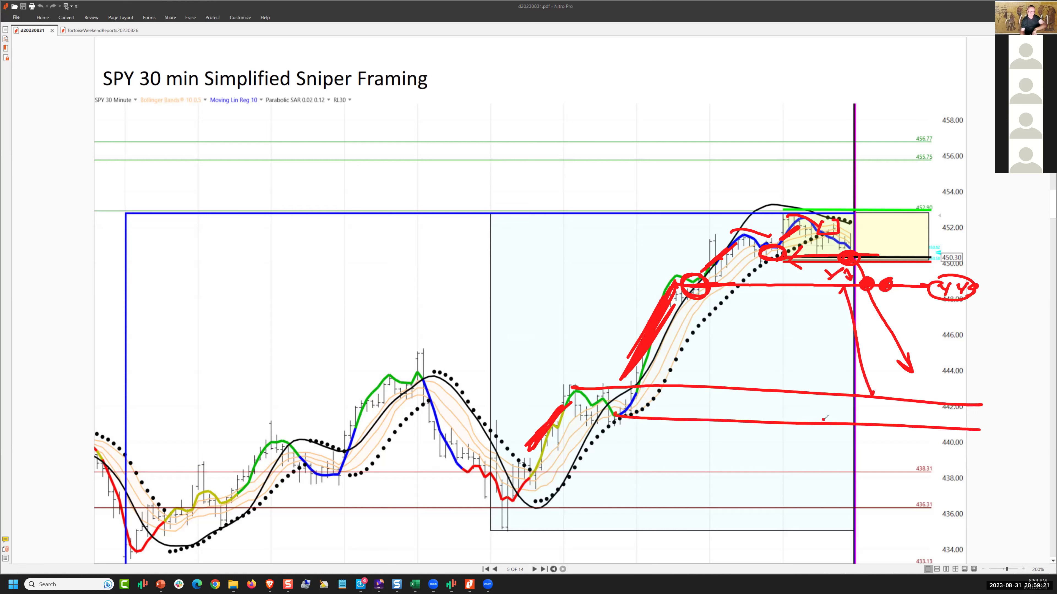
left_click_drag(822, 422, 874, 421)
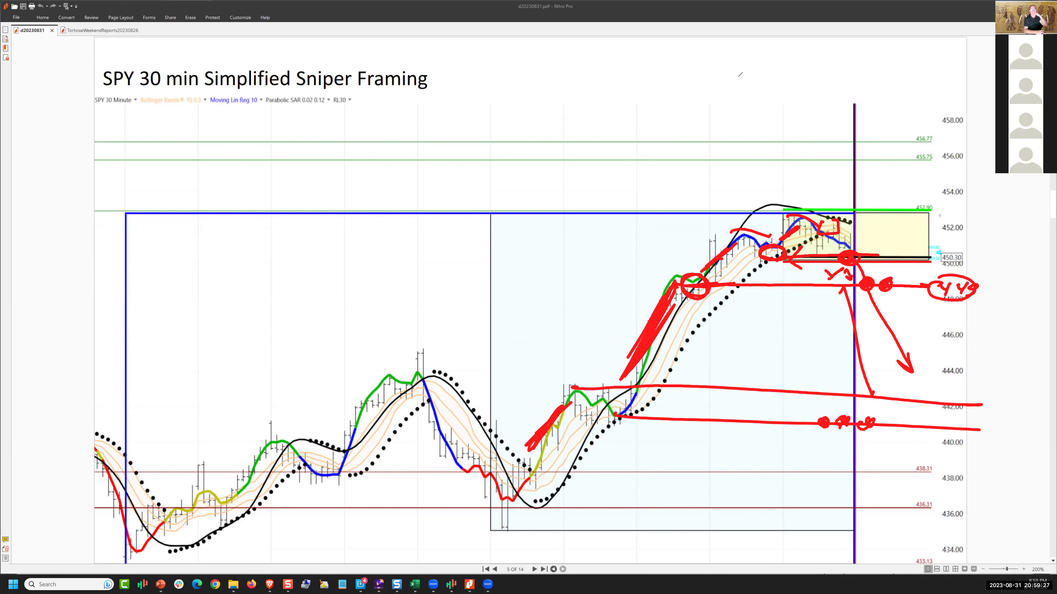
- Clear the red ink from the SPY chart and switch back to the AUDUSD capture in the browser
key("Escape")
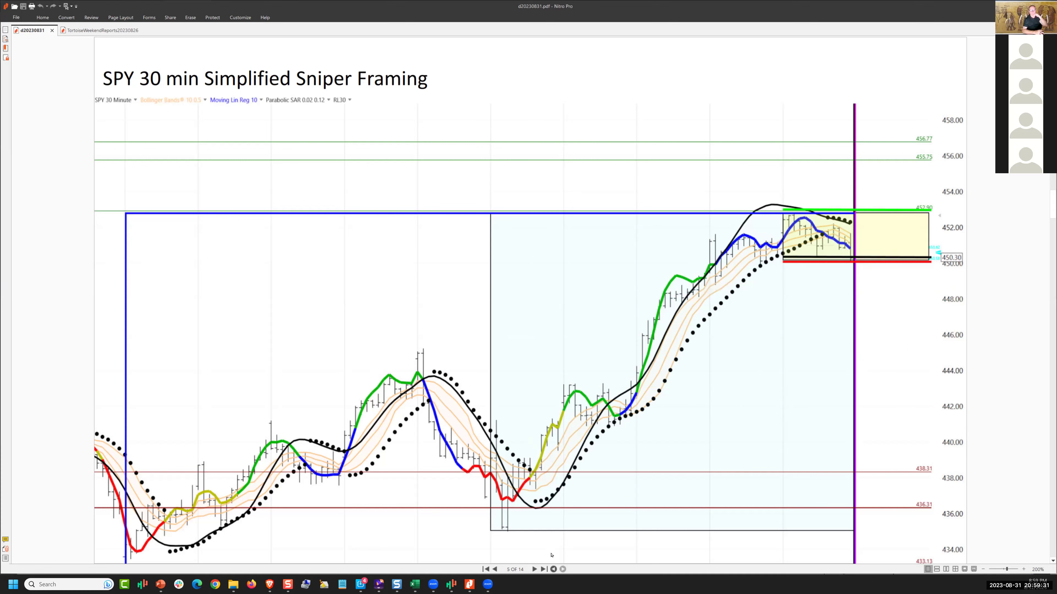
left_click(270, 584)
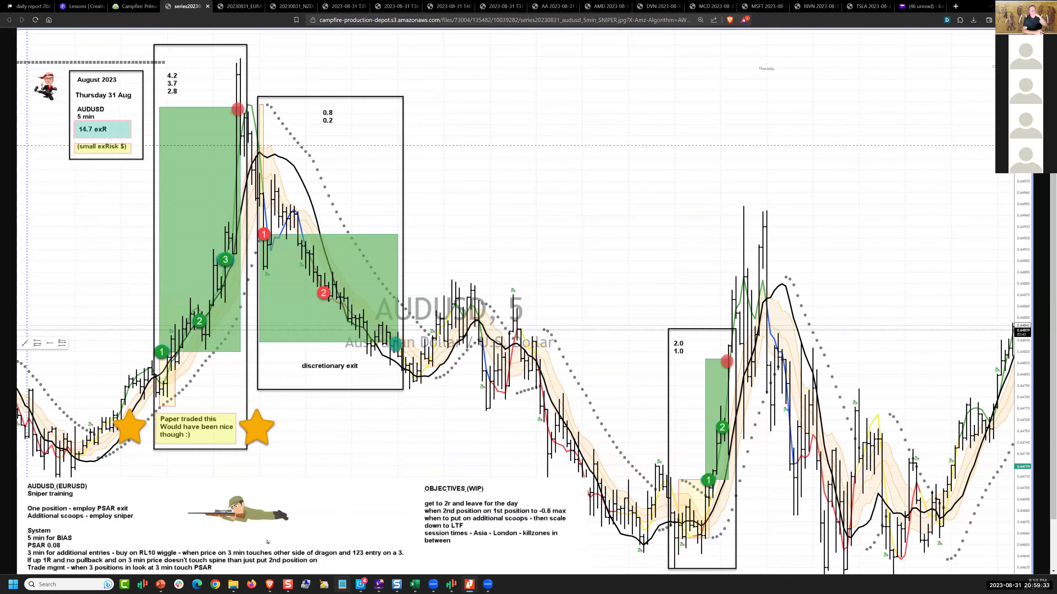
mouse_move(269, 585)
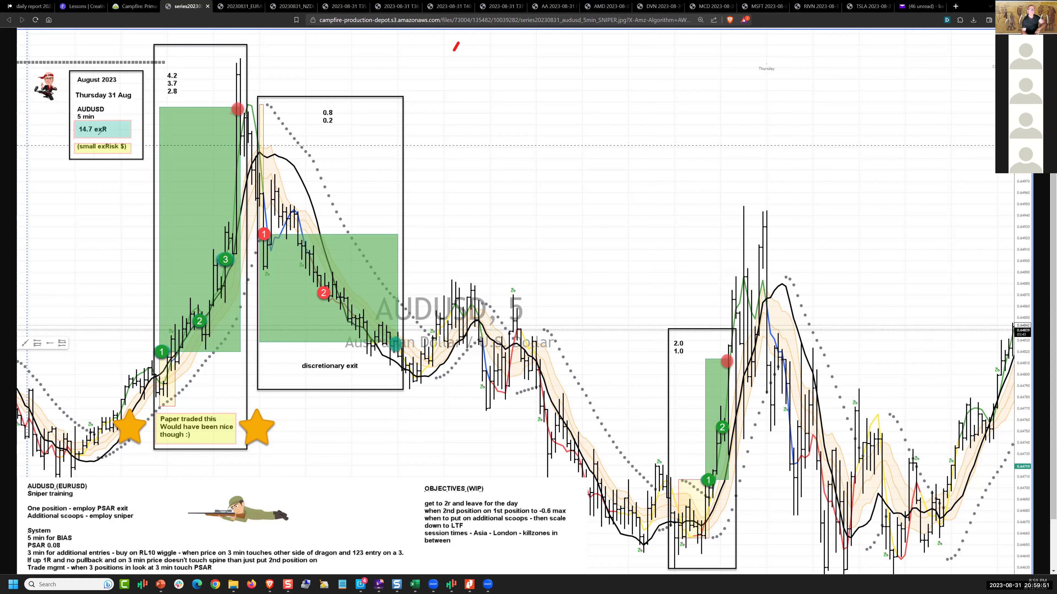
- Circle the 14.7 exR result in red and trace the AUDUSD advance from the base through entries 1 and 2
left_click_drag(104, 119, 100, 120)
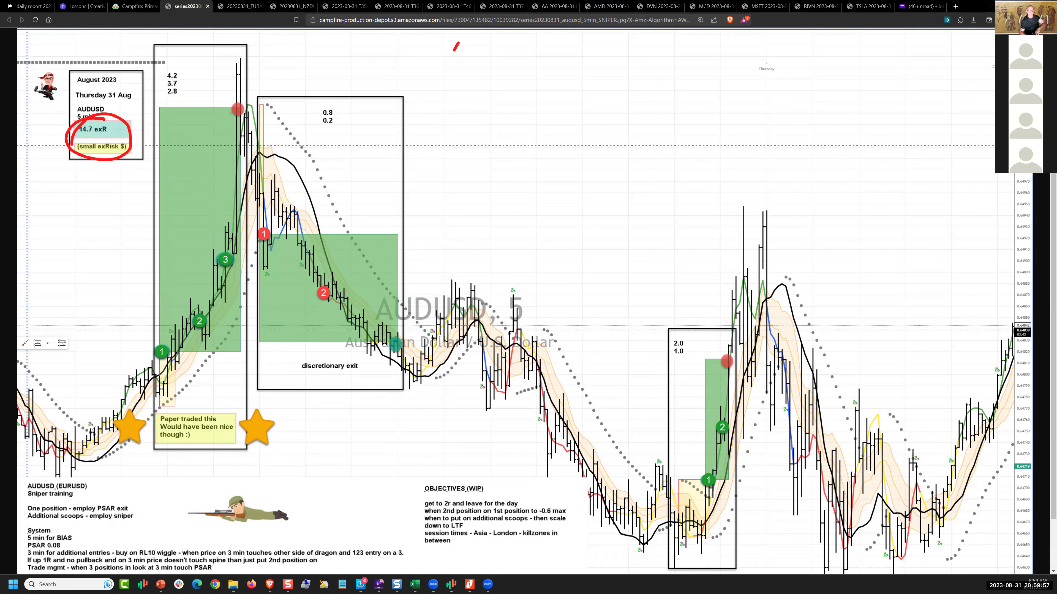
mouse_move(90, 431)
left_mouse_down()
mouse_move(112, 424)
mouse_move(155, 381)
left_mouse_up()
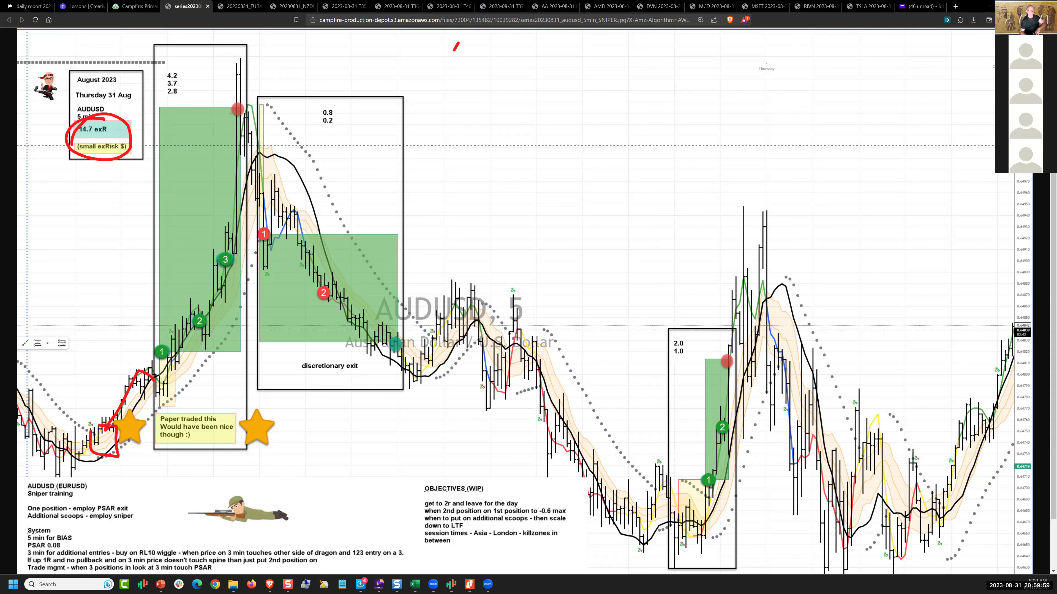
mouse_move(168, 342)
left_mouse_down()
mouse_move(175, 319)
mouse_move(200, 324)
left_mouse_up()
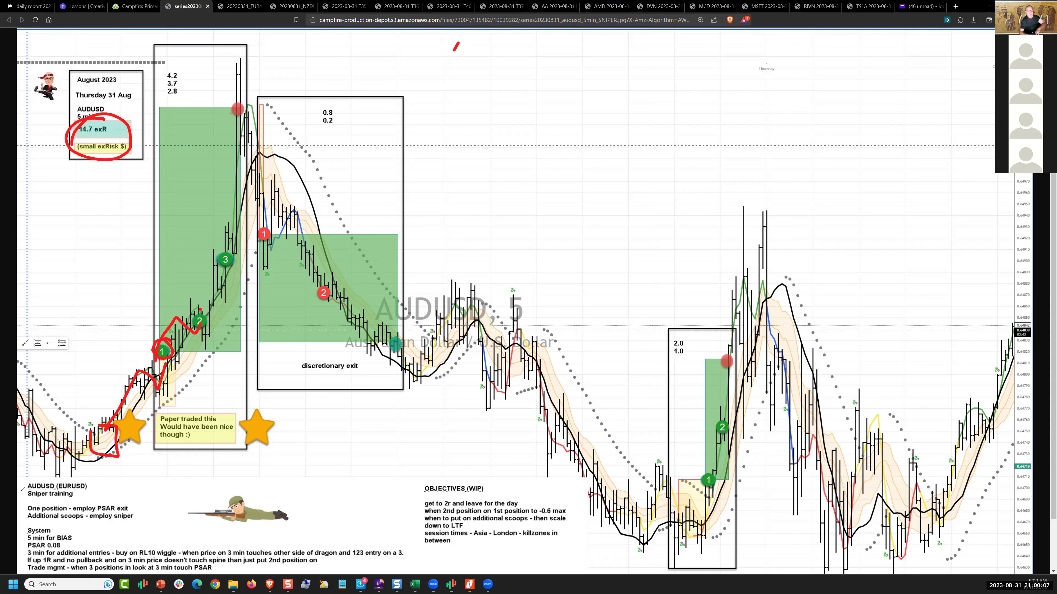
- Bracket and underline the PSAR exit and additional scoops rules, and point red arrows at both lines
mouse_move(23, 509)
left_mouse_down()
mouse_move(30, 502)
mouse_move(41, 520)
left_mouse_up()
mouse_move(168, 481)
left_mouse_down()
mouse_move(126, 502)
mouse_move(140, 505)
mouse_move(43, 523)
left_mouse_up()
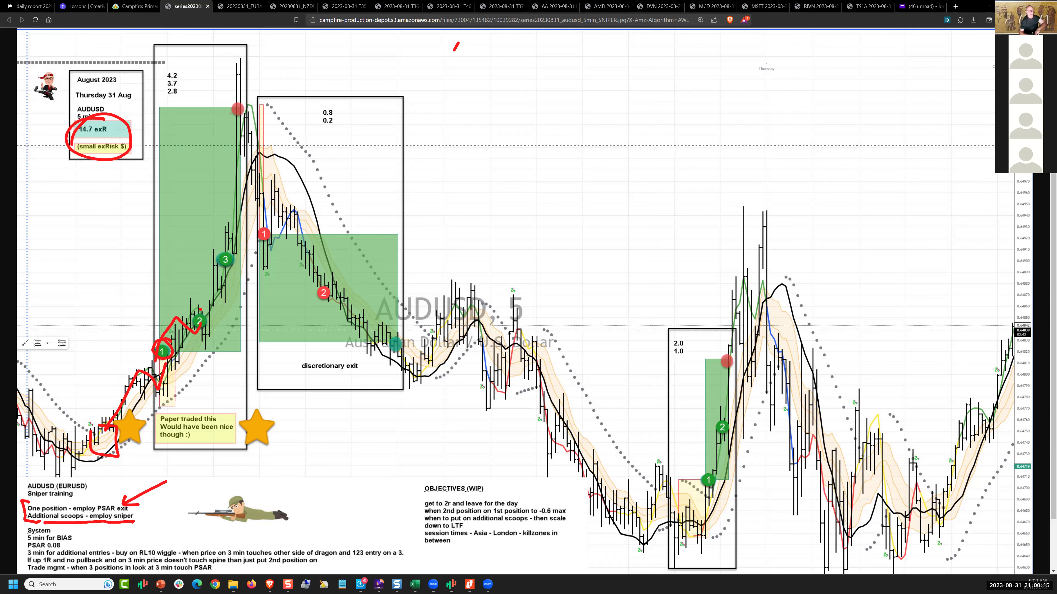
mouse_move(197, 514)
left_mouse_down()
mouse_move(152, 505)
mouse_move(157, 521)
left_mouse_up()
- Point to and circle the "3 min for additional entries" and "RL10 wiggle" rules, and draw a rising line along the price advance
mouse_move(13, 548)
left_mouse_down()
mouse_move(24, 554)
mouse_move(13, 560)
left_mouse_up()
left_click_drag(104, 393, 205, 287)
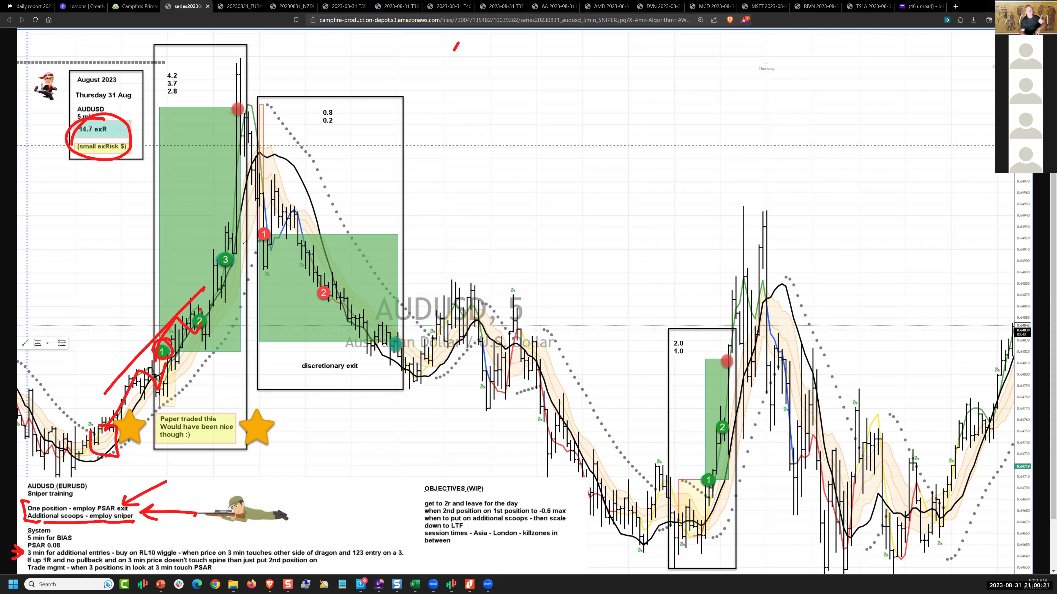
mouse_move(23, 552)
left_mouse_down()
mouse_move(116, 552)
mouse_move(12, 556)
left_mouse_up()
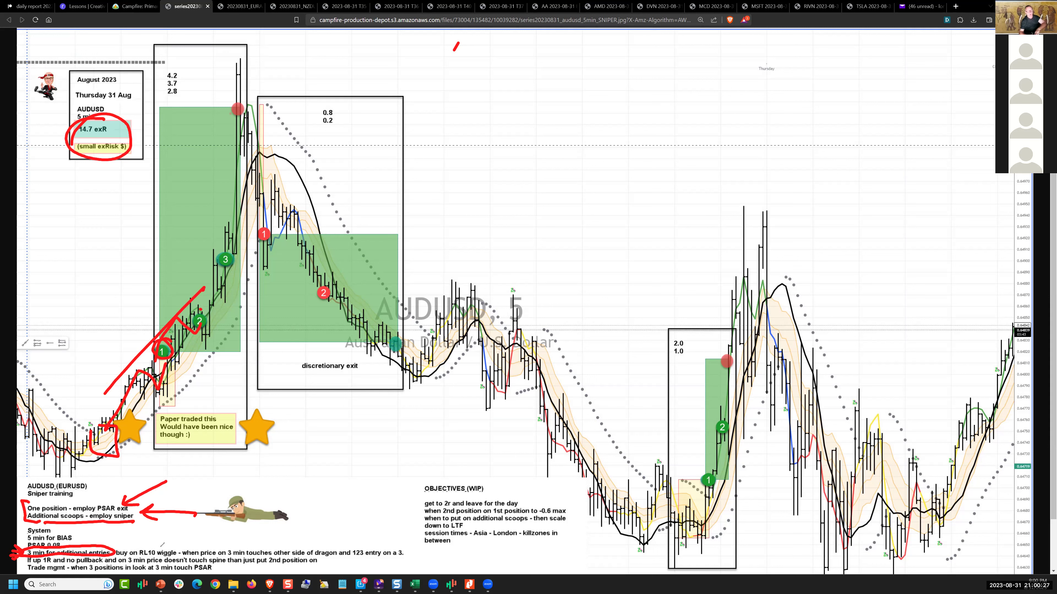
left_click_drag(131, 555, 196, 545)
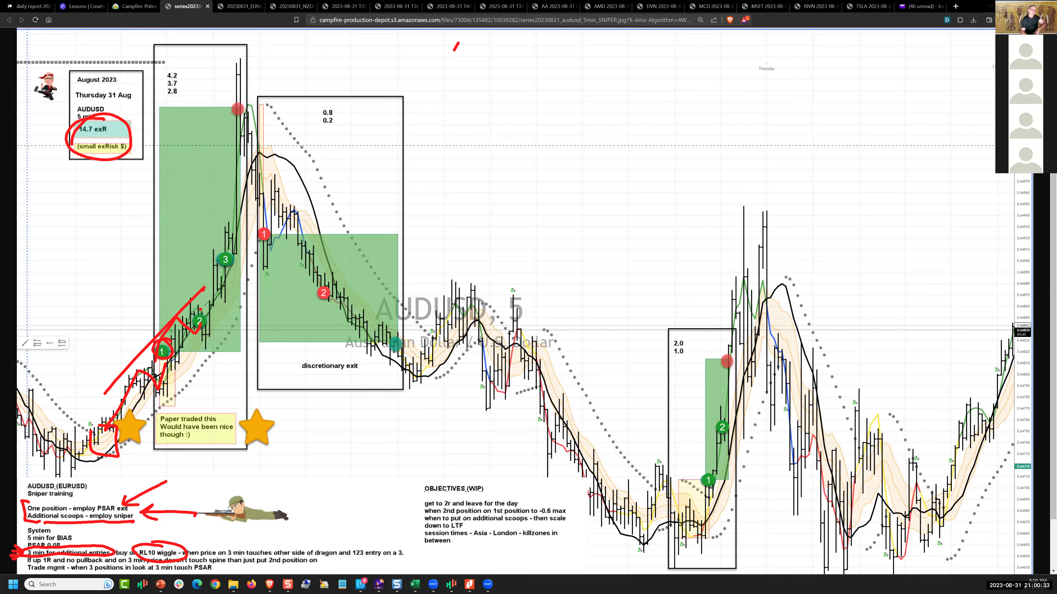
- Circle entries 2 and 3 on the first long trade, mark the bars below entry 3, and clear all the red ink
left_click_drag(200, 308, 213, 335)
left_click_drag(227, 249, 238, 267)
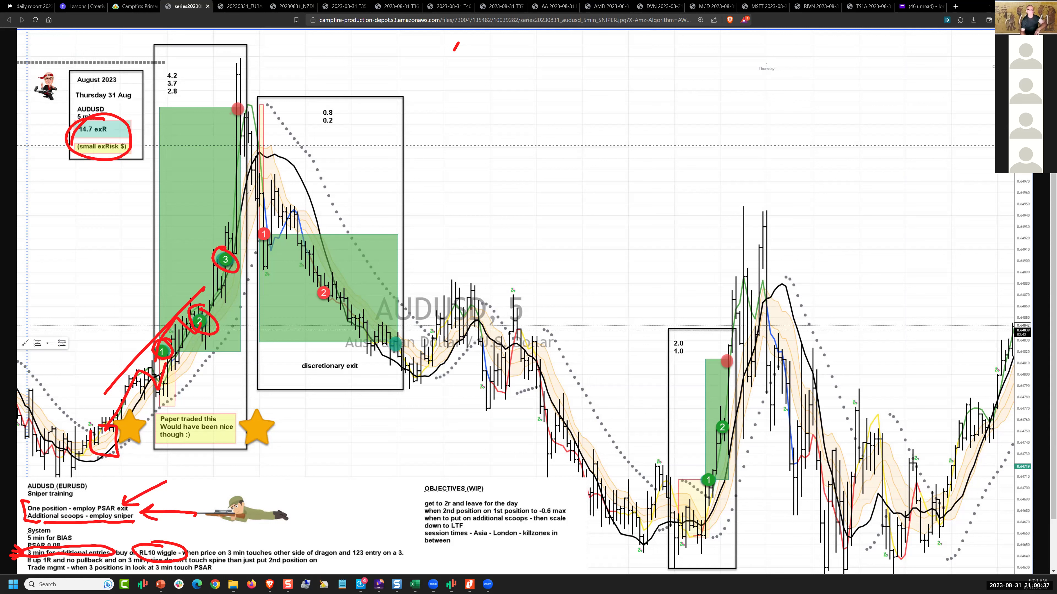
mouse_move(209, 294)
left_mouse_down()
mouse_move(203, 301)
mouse_move(236, 276)
left_mouse_up()
key("e")
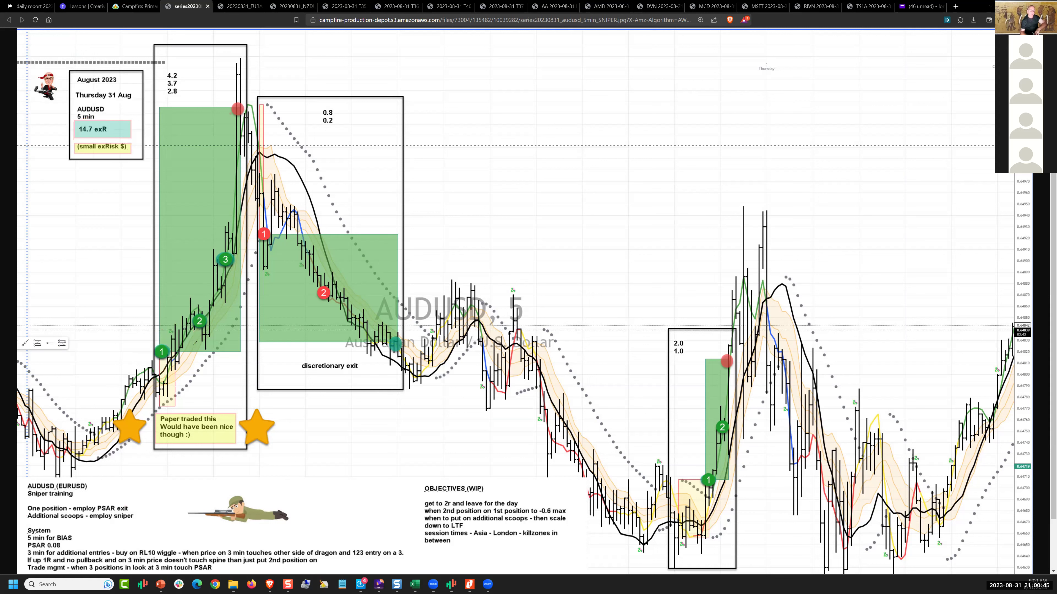
- Sketch the wiggle around entry 2 in red with a horizontal breakout line above it and an arrow up to the entry
mouse_move(168, 349)
left_mouse_down()
mouse_move(181, 310)
mouse_move(199, 329)
left_mouse_up()
mouse_move(178, 307)
left_mouse_down()
mouse_move(240, 308)
mouse_move(214, 303)
left_mouse_up()
mouse_move(198, 339)
left_mouse_down()
mouse_move(189, 365)
mouse_move(203, 337)
left_mouse_up()
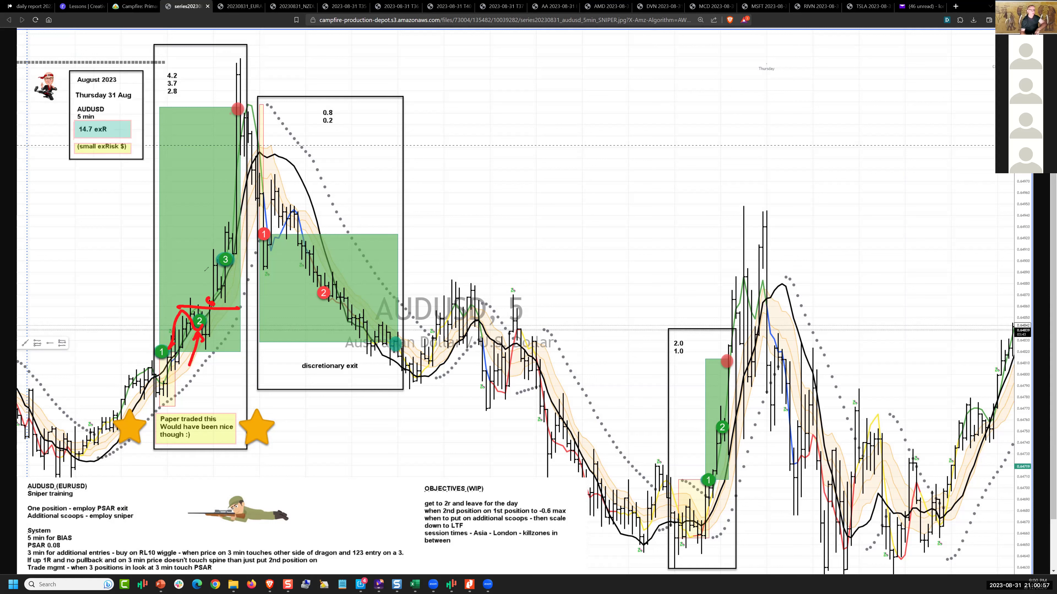
- Sketch the wiggle at entry 3, trace the run up to the peak and red exit marker, and circle entries 3 and 2
mouse_move(180, 284)
left_mouse_down()
mouse_move(223, 265)
mouse_move(218, 291)
mouse_move(228, 260)
mouse_move(197, 252)
mouse_move(250, 292)
left_mouse_up()
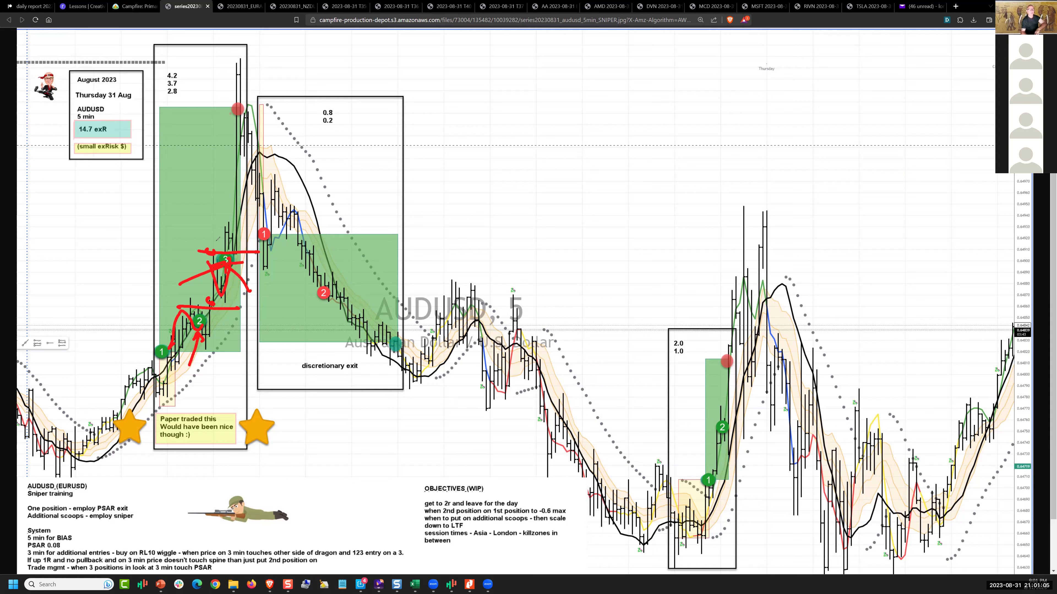
left_click_drag(220, 130, 217, 241)
mouse_move(219, 130)
left_mouse_down()
mouse_move(239, 74)
mouse_move(237, 105)
left_mouse_up()
left_click_drag(243, 241, 212, 304)
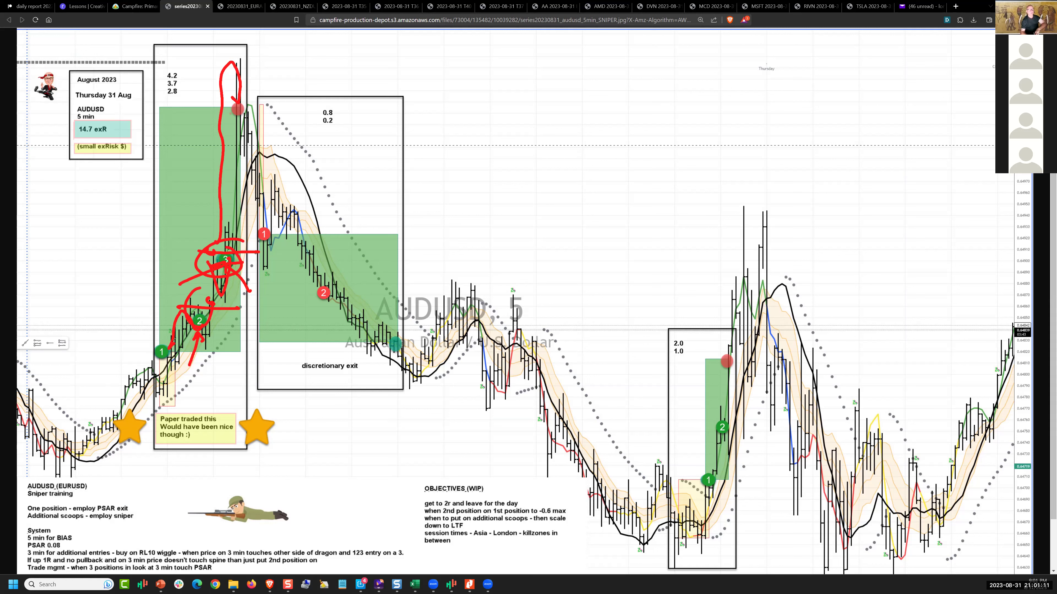
- Circle entry 1 of the first long trade and the short trade's entries 1, 2 and exit in red, and underline "discretionary exit"
left_click_drag(174, 339, 177, 362)
left_click_drag(215, 139, 218, 131)
left_click_drag(272, 229, 288, 237)
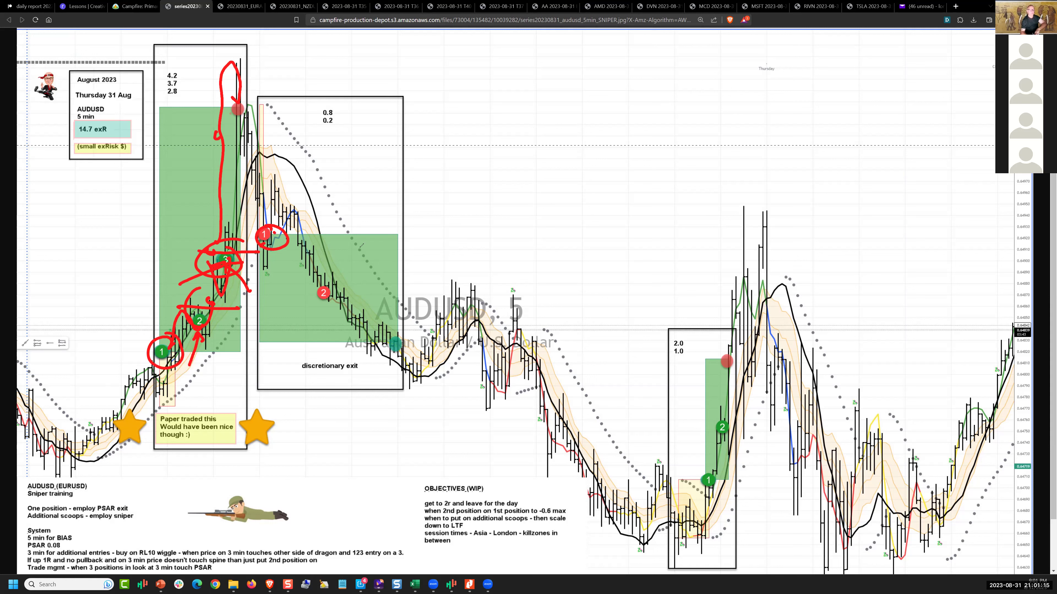
left_click_drag(333, 274, 322, 272)
left_click_drag(407, 335, 393, 335)
left_click_drag(429, 365, 286, 376)
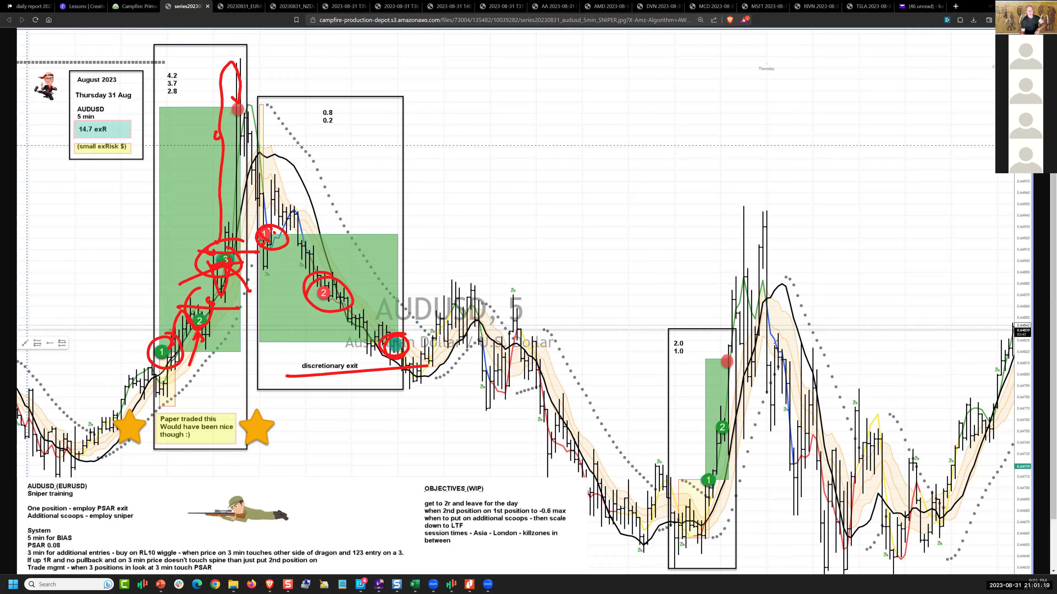
- Mark the last long trade's two lows, its entries 1 and 2 and its run up to the exit in red, and clear the ink
left_click_drag(619, 542, 647, 539)
mouse_move(711, 458)
left_mouse_down()
mouse_move(695, 480)
mouse_move(718, 365)
left_mouse_up()
left_click_drag(716, 415, 726, 429)
left_click_drag(719, 366, 751, 352)
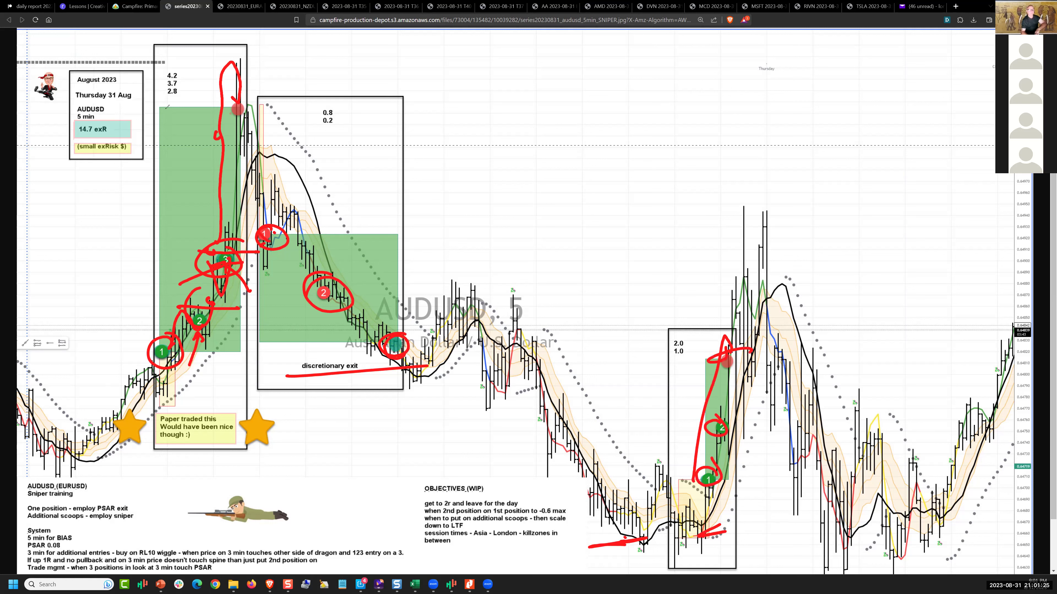
mouse_move(166, 107)
left_mouse_down()
mouse_move(139, 202)
mouse_move(114, 78)
left_mouse_up()
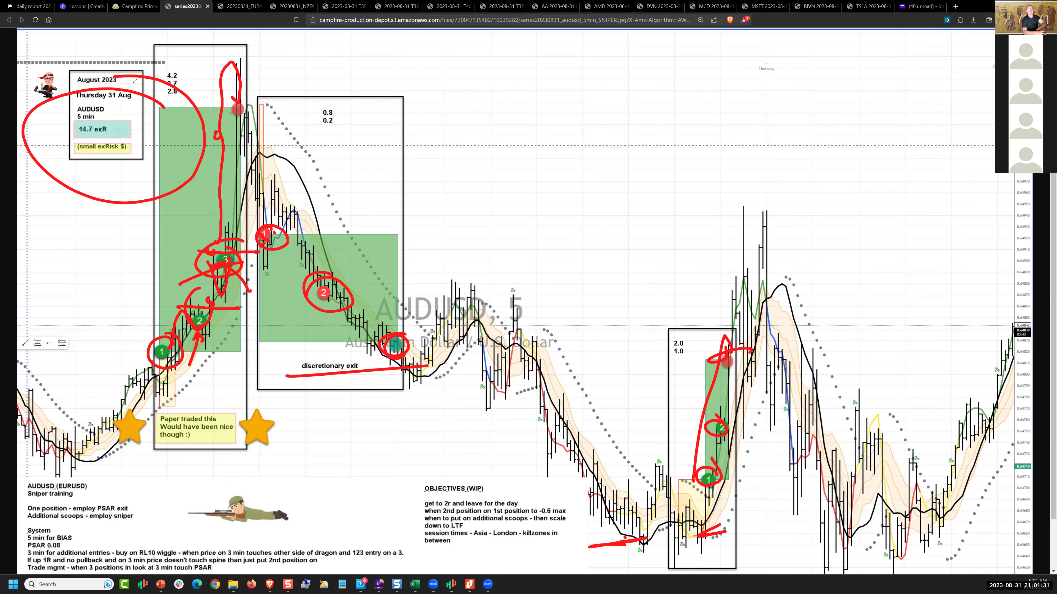
- Review the shared EURAUD, NZDUSD, BAC T35, EWZ T36 and T40, and AMD T37 to T39 trade captures in turn
left_click(242, 7)
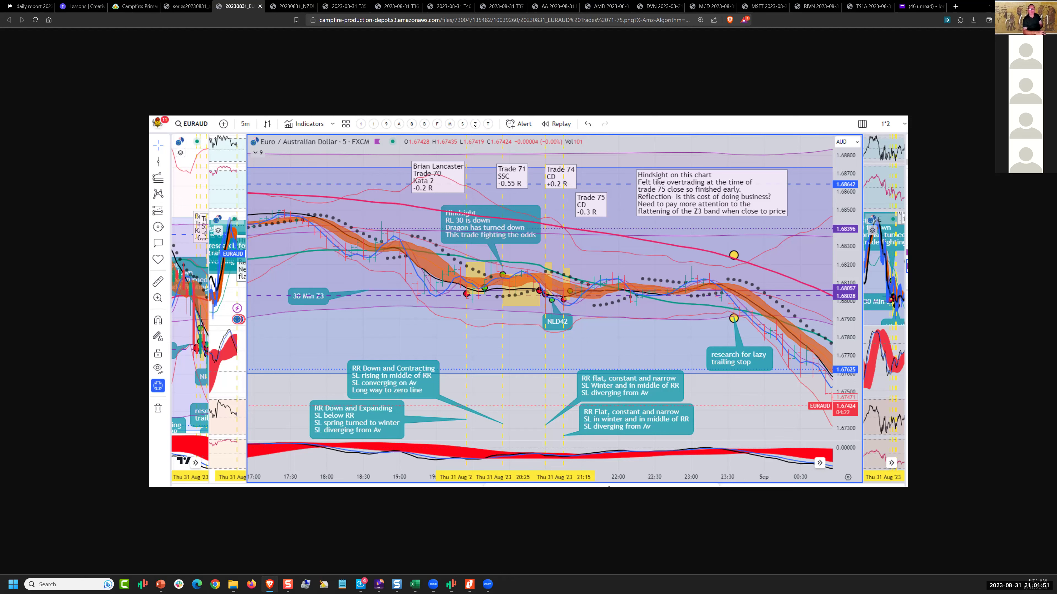
left_click(284, 6)
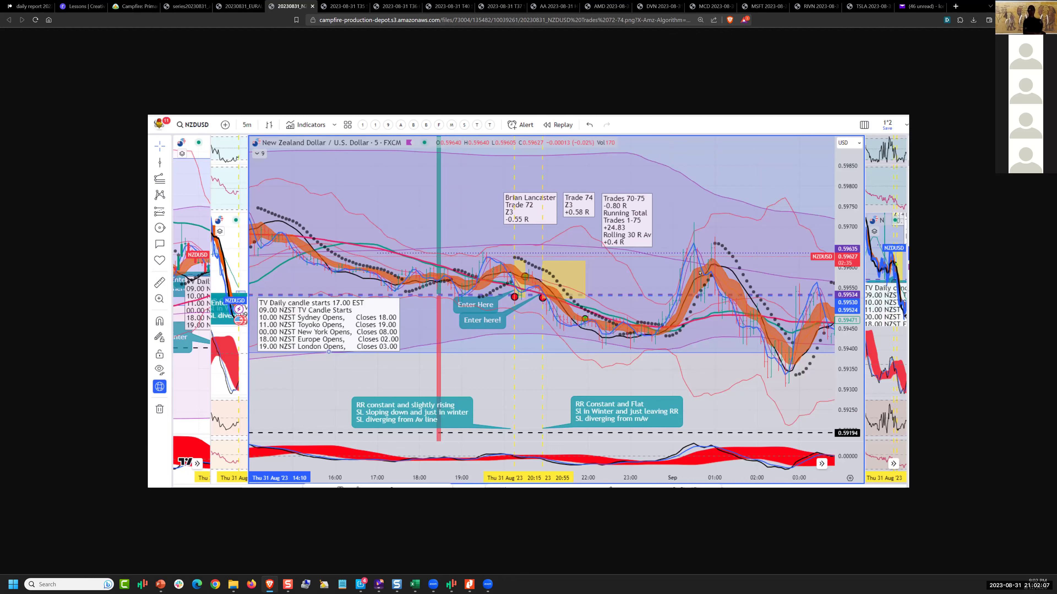
key("ctrl+Tab")
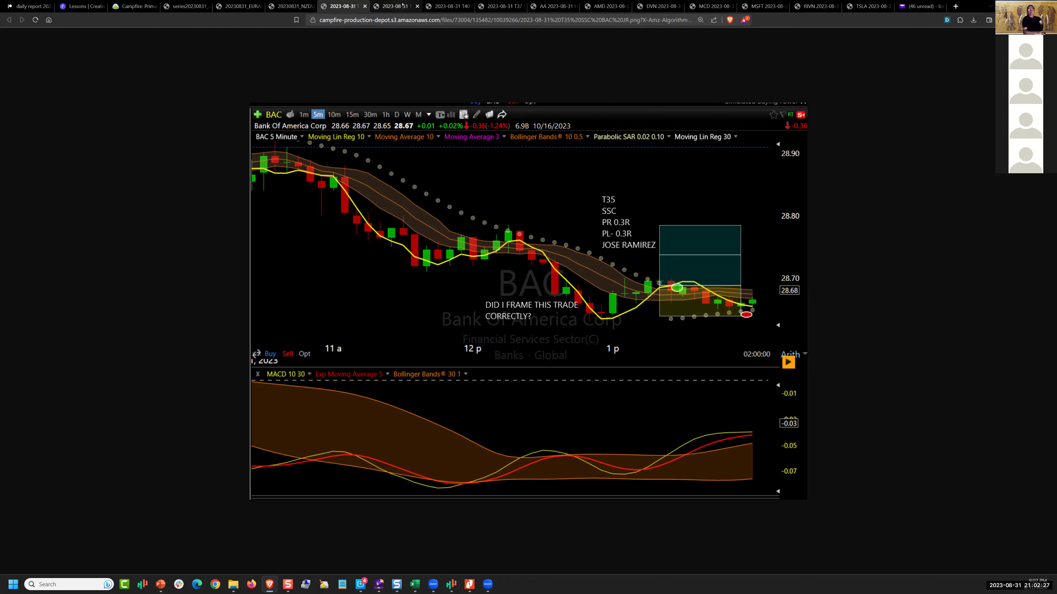
key("ctrl+Tab")
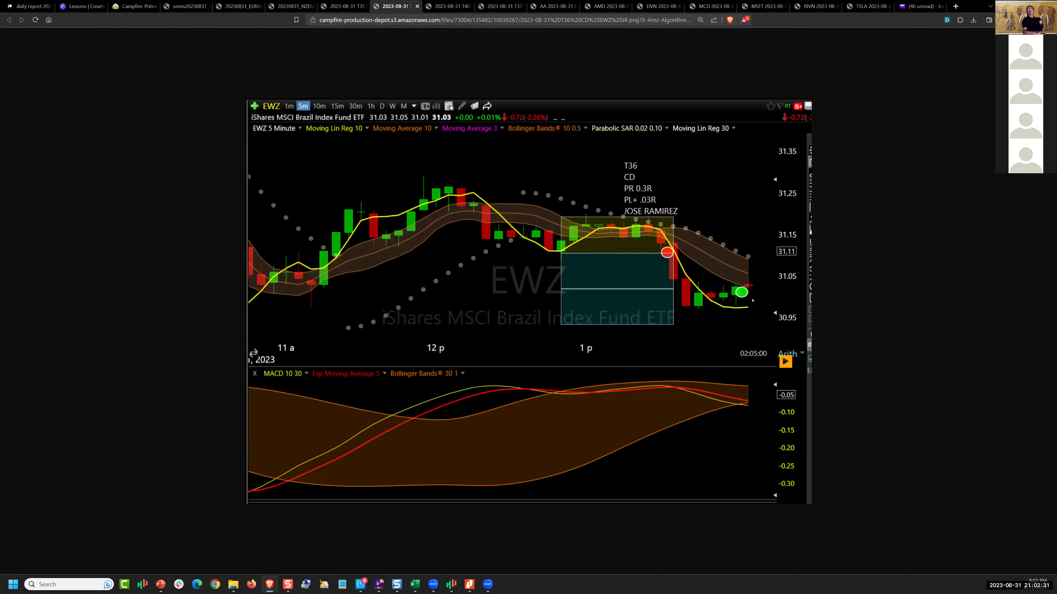
left_click(445, 4)
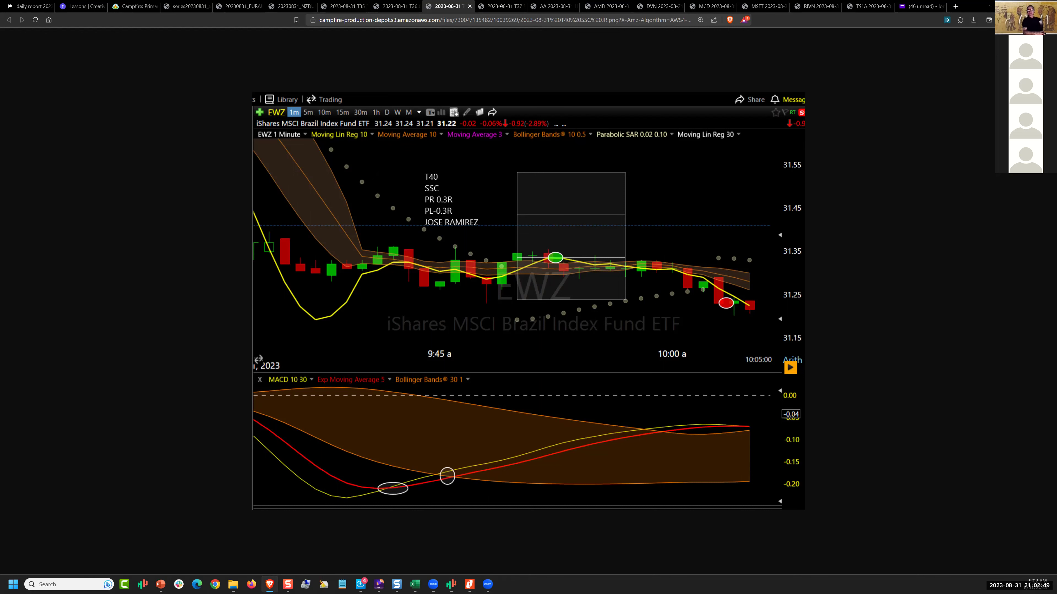
left_click(500, 6)
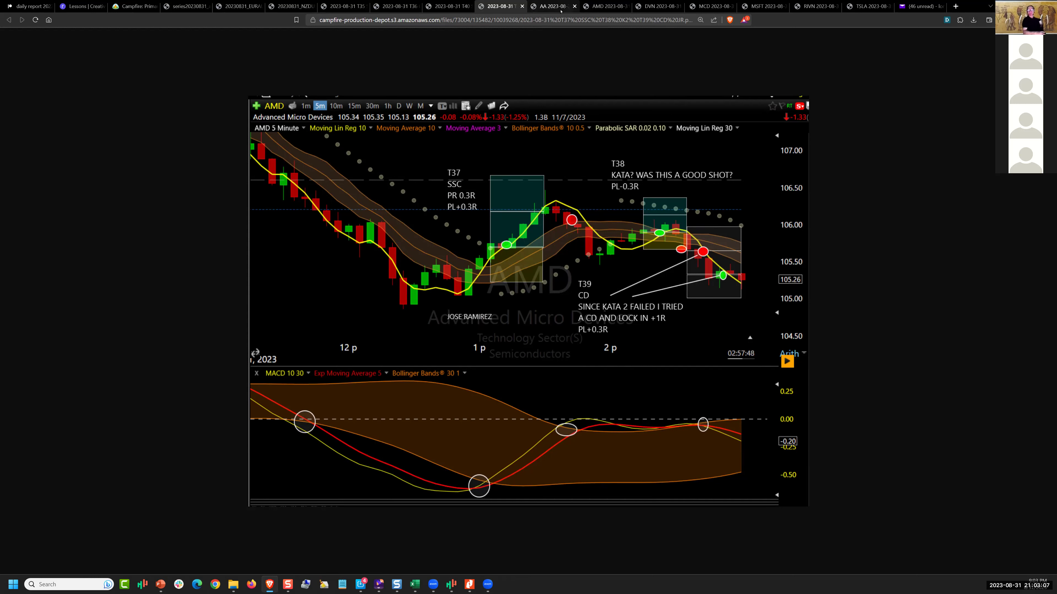
- Review the 31 Aug 23 AA, AMD, DVN and MCD trade captures in turn, reading their self-coaching notes
left_click(552, 6)
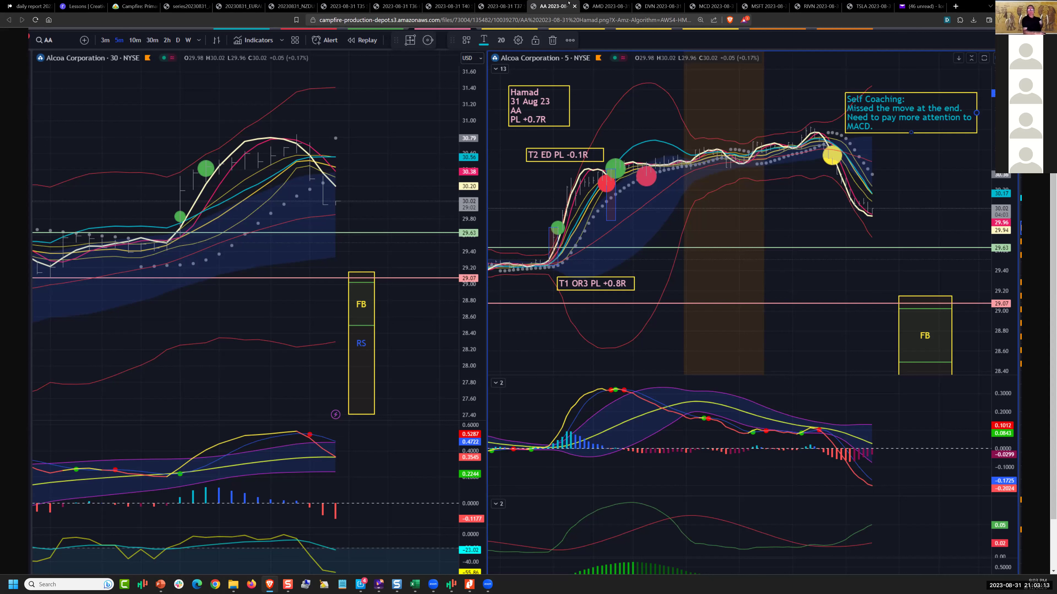
left_click(596, 7)
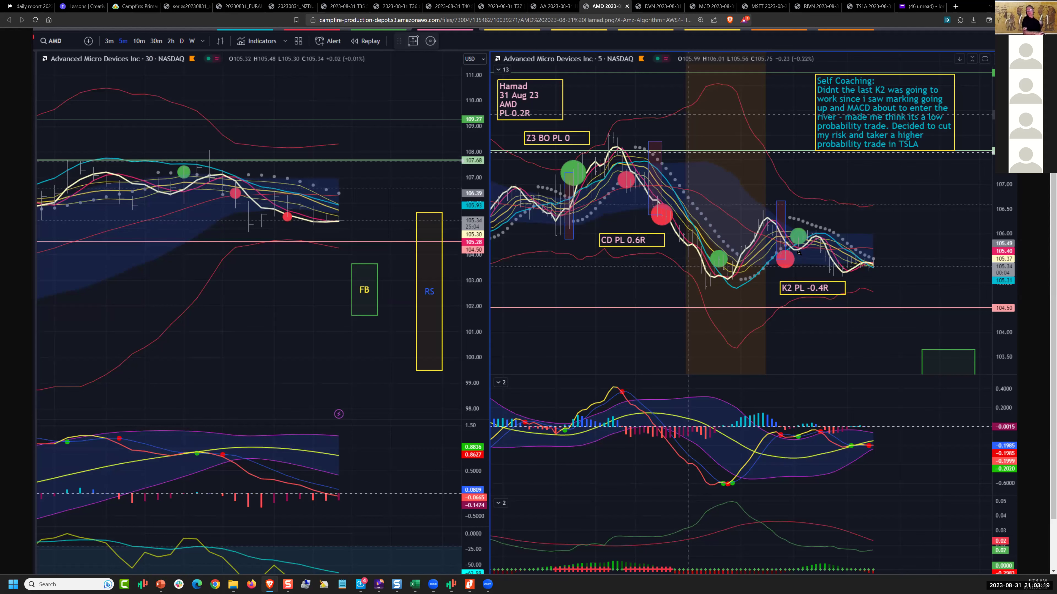
left_click(655, 7)
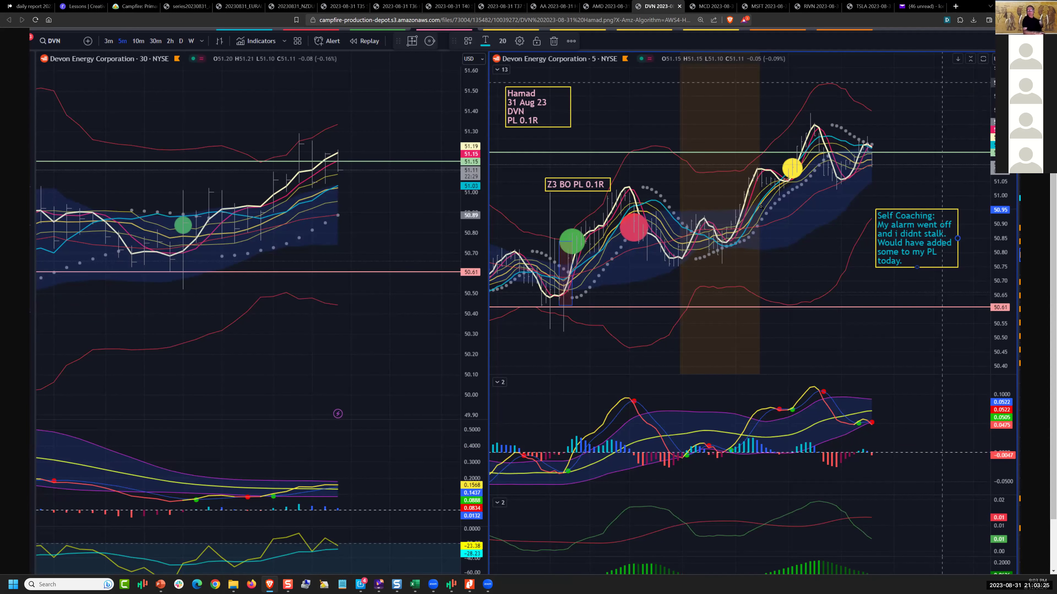
left_click(715, 6)
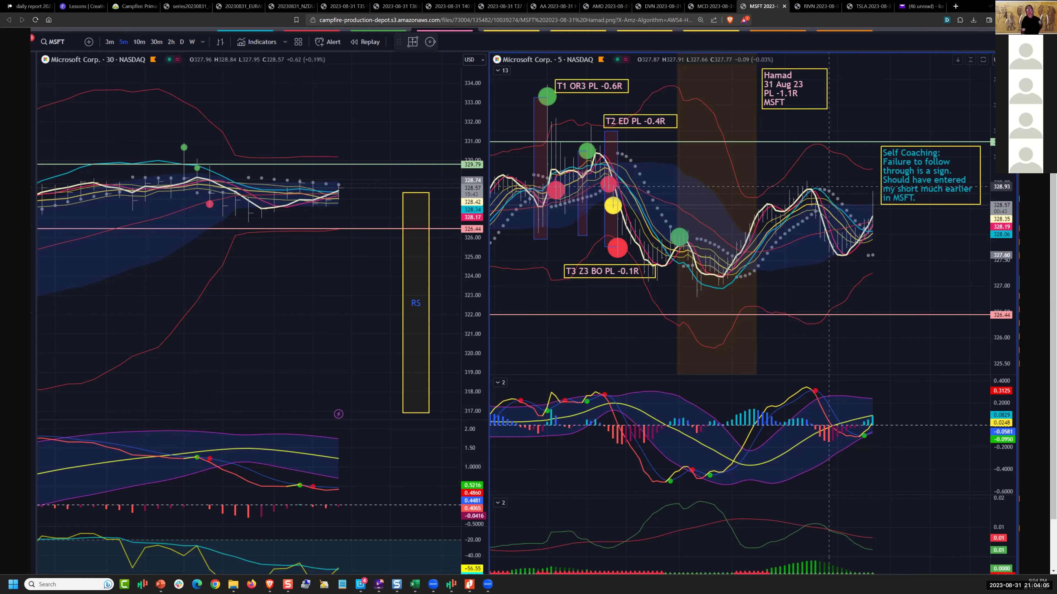
- Mark the MSFT T1 OR3 area and its 30-minute bar in yellow, and circle the T2 red marker with a rising line toward it
left_click_drag(487, 174, 597, 173)
mouse_move(550, 148)
left_mouse_down()
mouse_move(527, 170)
mouse_move(536, 145)
left_mouse_up()
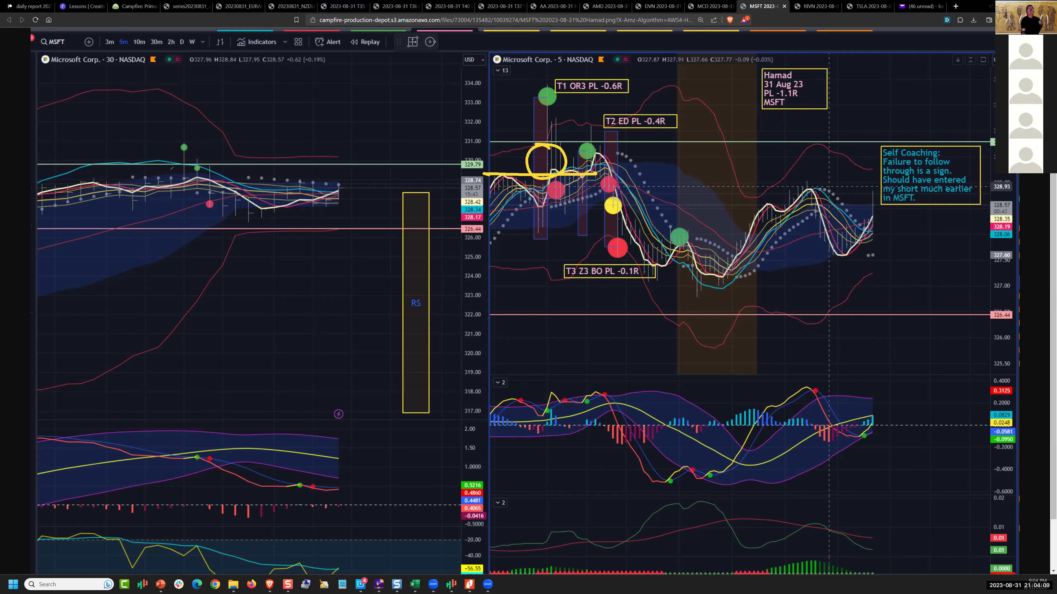
mouse_move(169, 169)
left_mouse_down()
mouse_move(191, 170)
mouse_move(180, 144)
left_mouse_up()
mouse_move(185, 160)
left_mouse_down()
mouse_move(179, 144)
mouse_move(191, 176)
left_mouse_up()
left_click_drag(618, 178, 616, 179)
left_click_drag(524, 257, 597, 199)
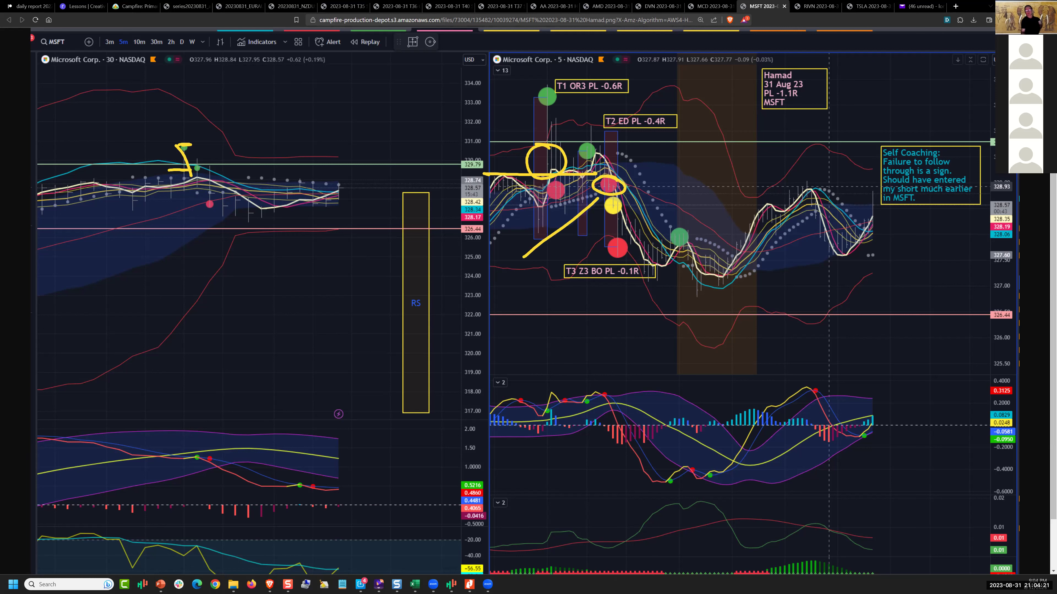
- Sketch the MSFT trades' price paths and the level through the T1 and T2 red markers, arrow the afternoon rally, and clear the ink
mouse_move(549, 96)
left_mouse_down()
mouse_move(562, 190)
mouse_move(544, 158)
left_mouse_up()
mouse_move(631, 88)
left_mouse_down()
mouse_move(582, 173)
mouse_move(610, 174)
left_mouse_up()
mouse_move(534, 195)
left_mouse_down()
mouse_move(668, 181)
mouse_move(619, 180)
mouse_move(627, 225)
mouse_move(644, 247)
left_mouse_up()
mouse_move(619, 198)
left_mouse_down()
mouse_move(676, 241)
mouse_move(617, 253)
left_mouse_up()
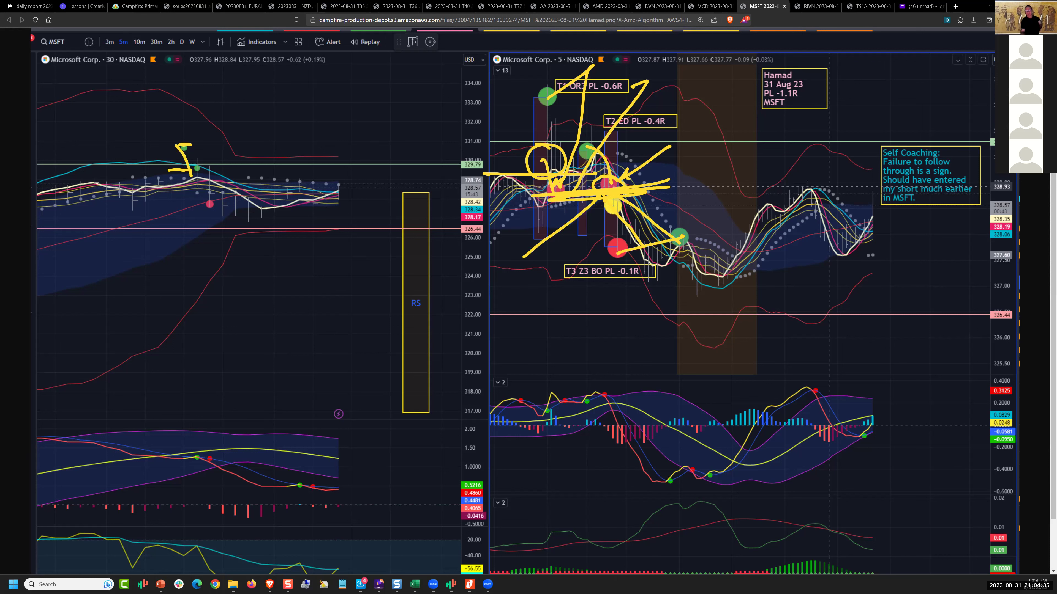
left_click_drag(730, 260, 827, 184)
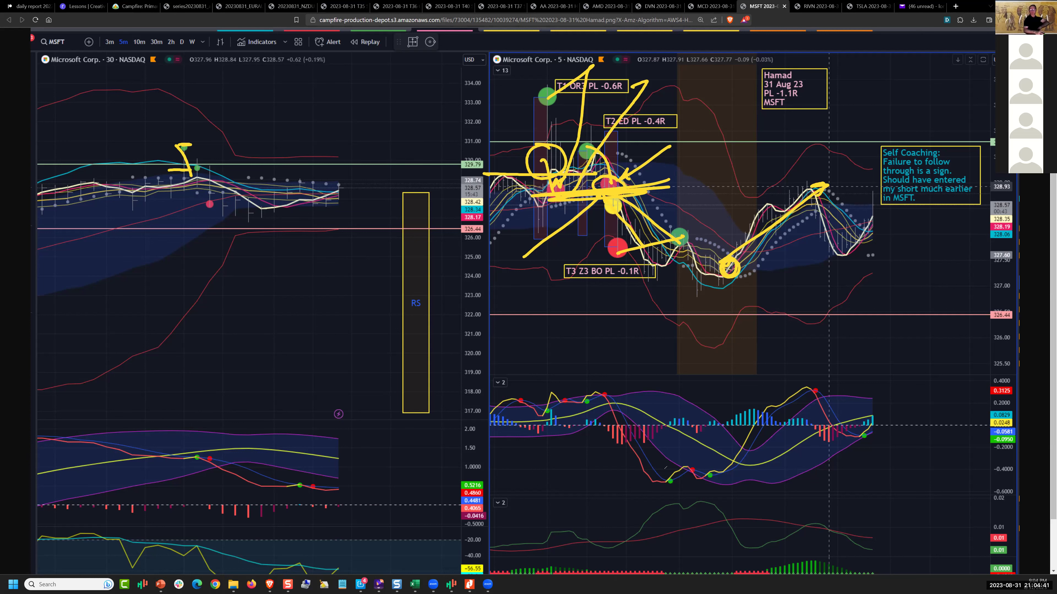
key("Escape")
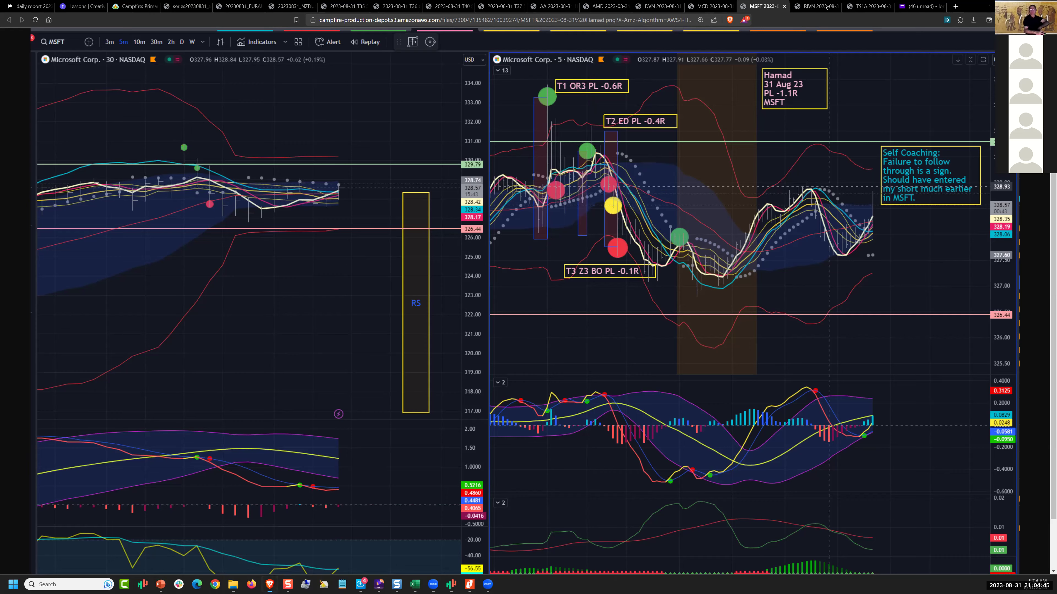
- On the RIVN capture, trace the T2 CD decline to the green exit marker in yellow and arrow the matching drop on the 30-minute chart
left_click(826, 6)
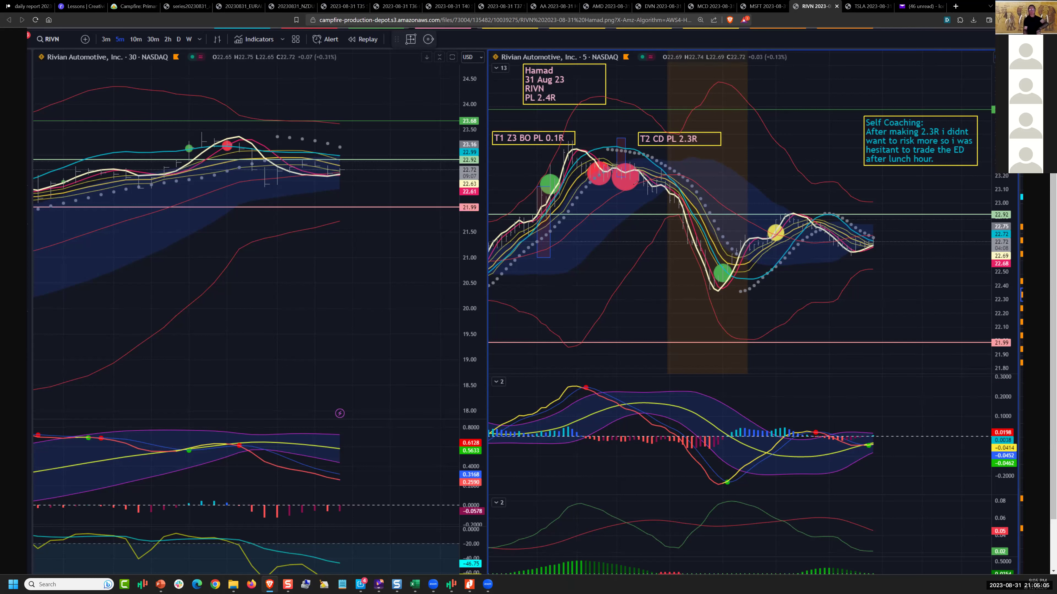
mouse_move(633, 186)
left_mouse_down()
mouse_move(720, 280)
mouse_move(754, 283)
left_mouse_up()
left_click_drag(632, 186, 656, 186)
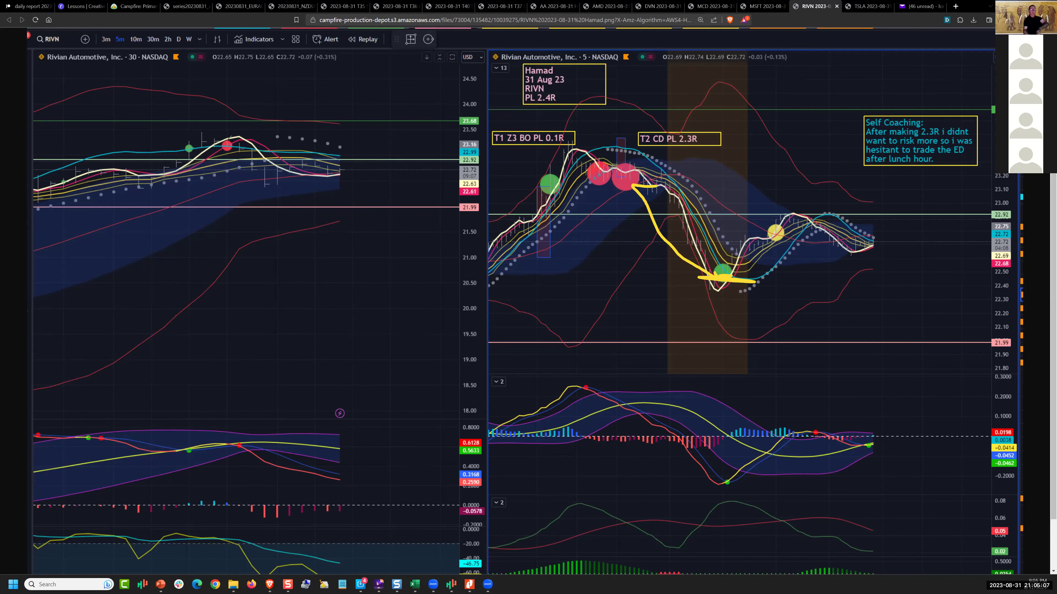
left_click_drag(228, 147, 263, 185)
- Bring up the TSLA trade capture and clear the leftover yellow ink from it
left_click(864, 6)
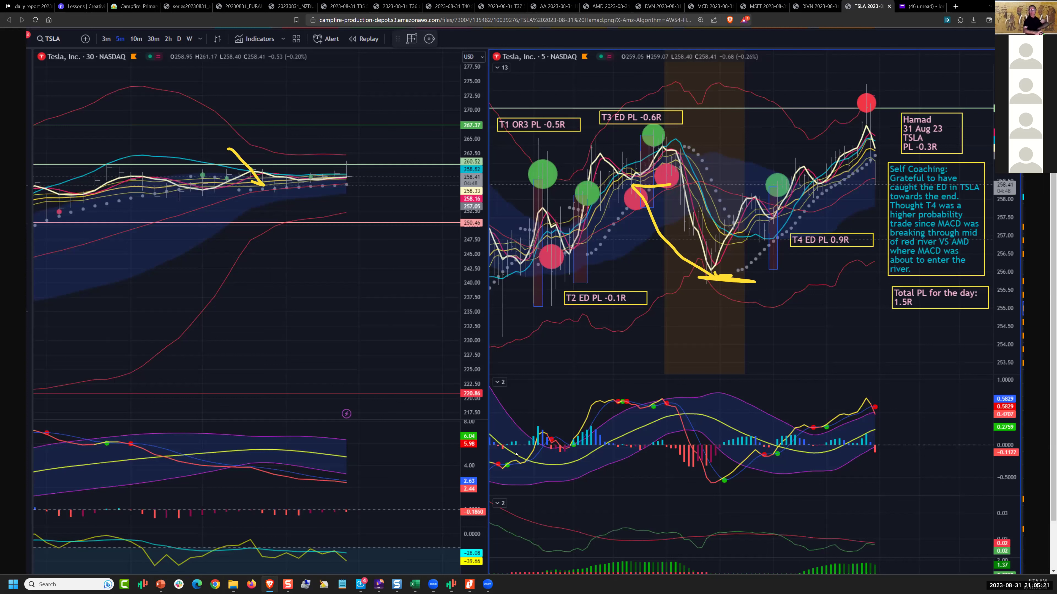
key("Escape")
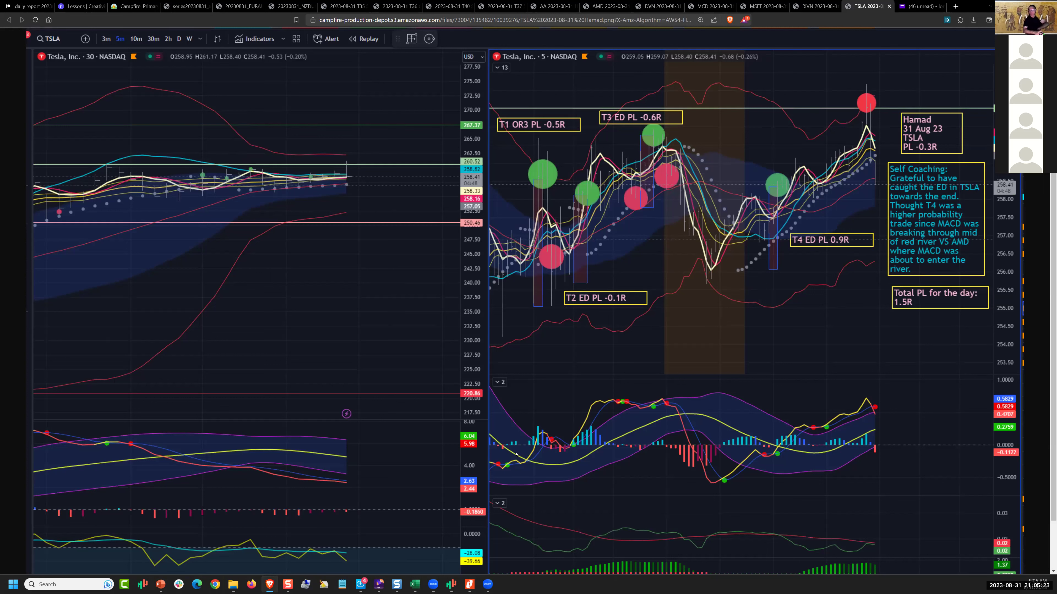